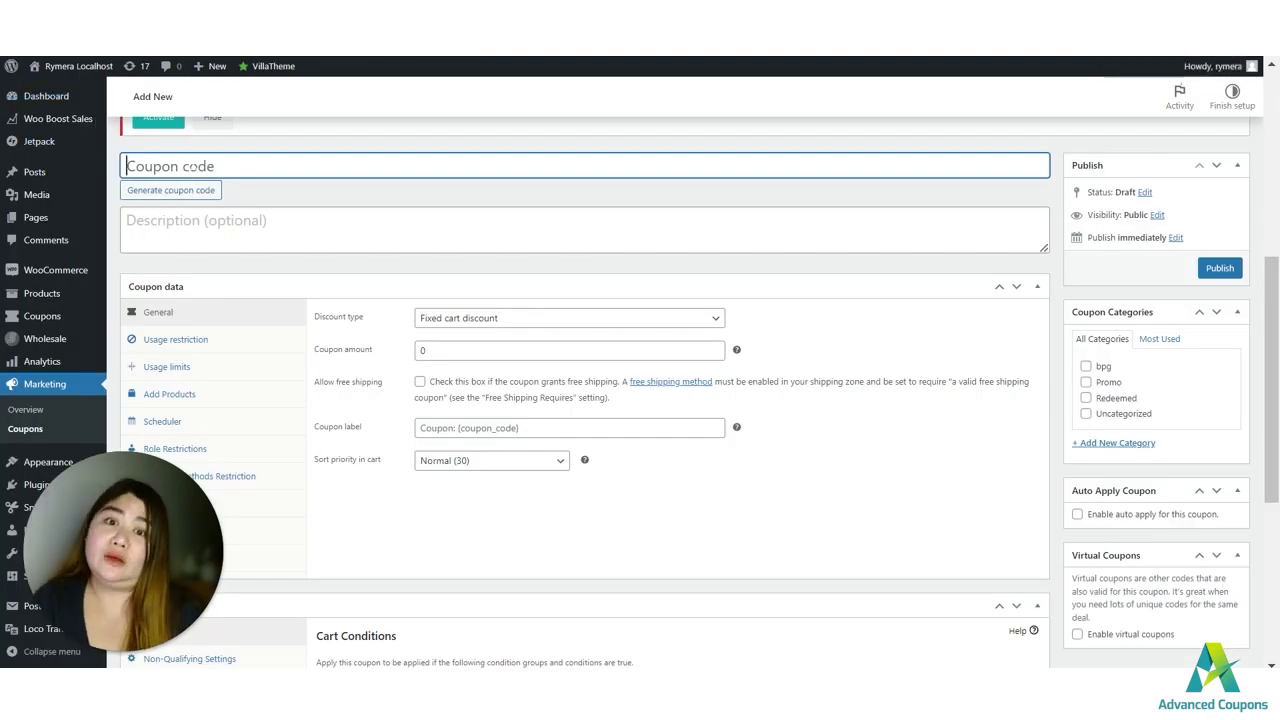
Enter "cashback" as the code of the new coupon
{"action": "type", "text": "a"}
{"action": "key", "text": "ctrl+a"}
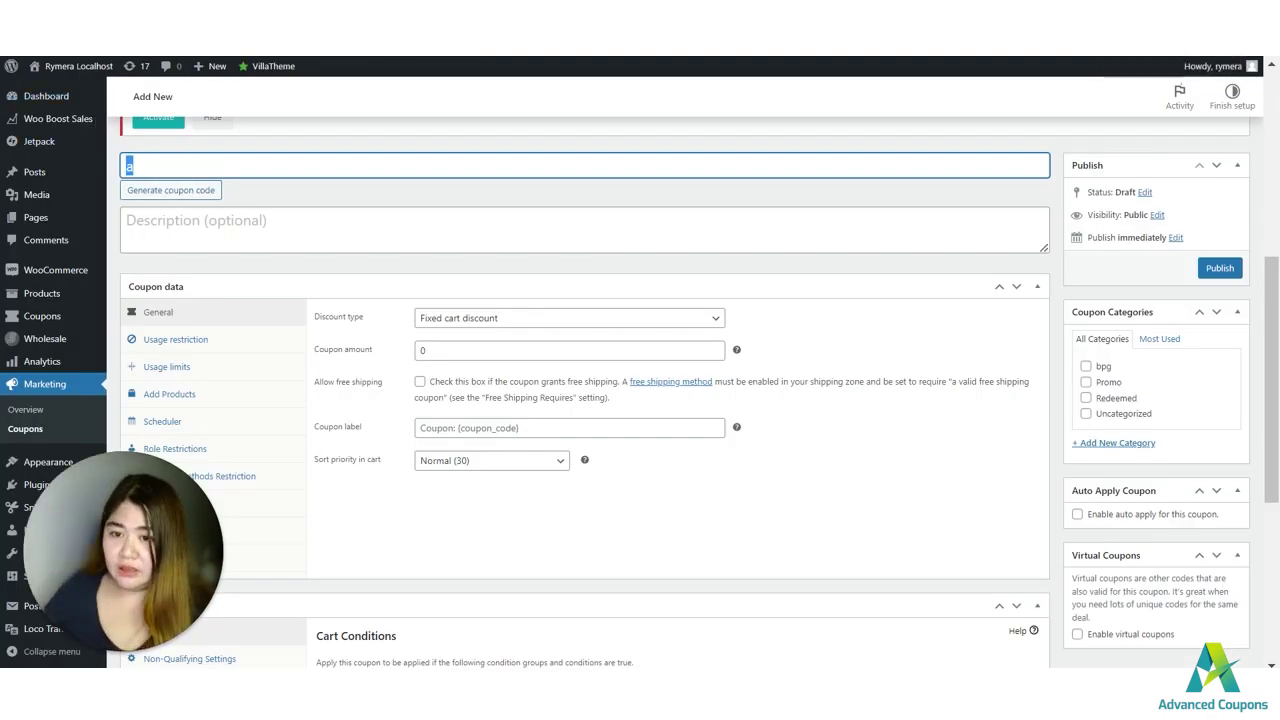
{"action": "type", "text": "c"}
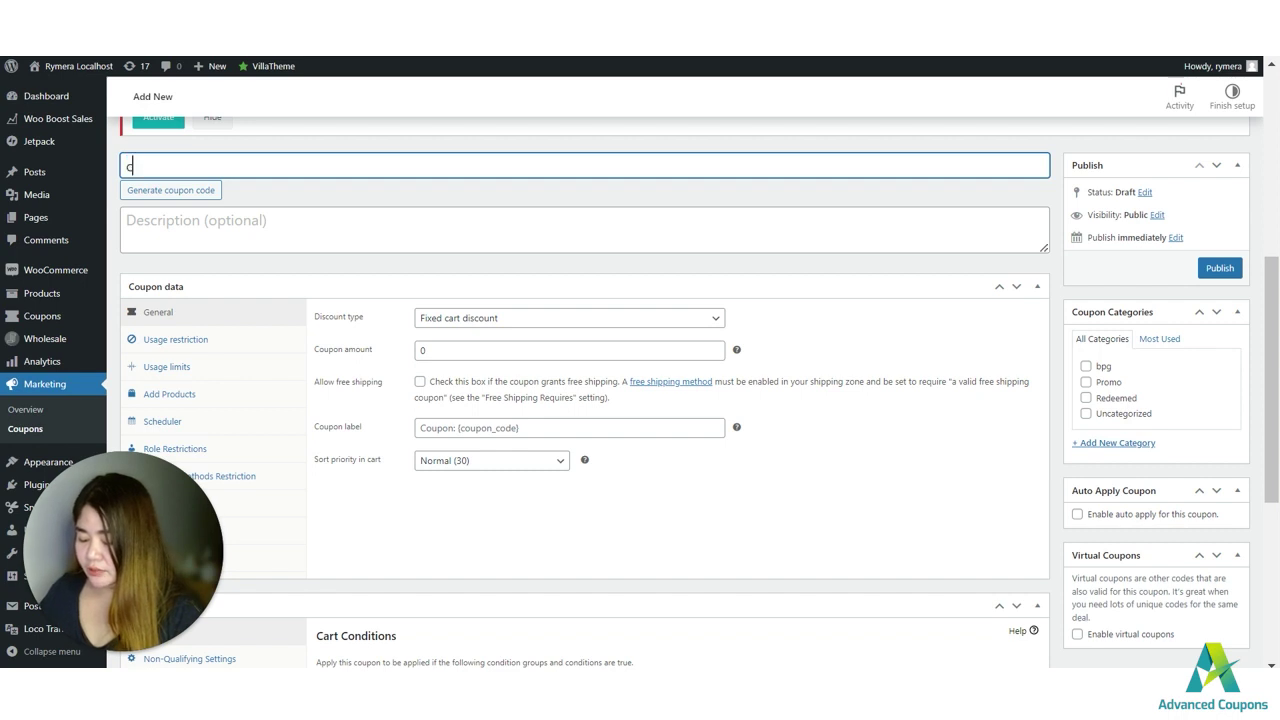
{"action": "type", "text": "ashback"}
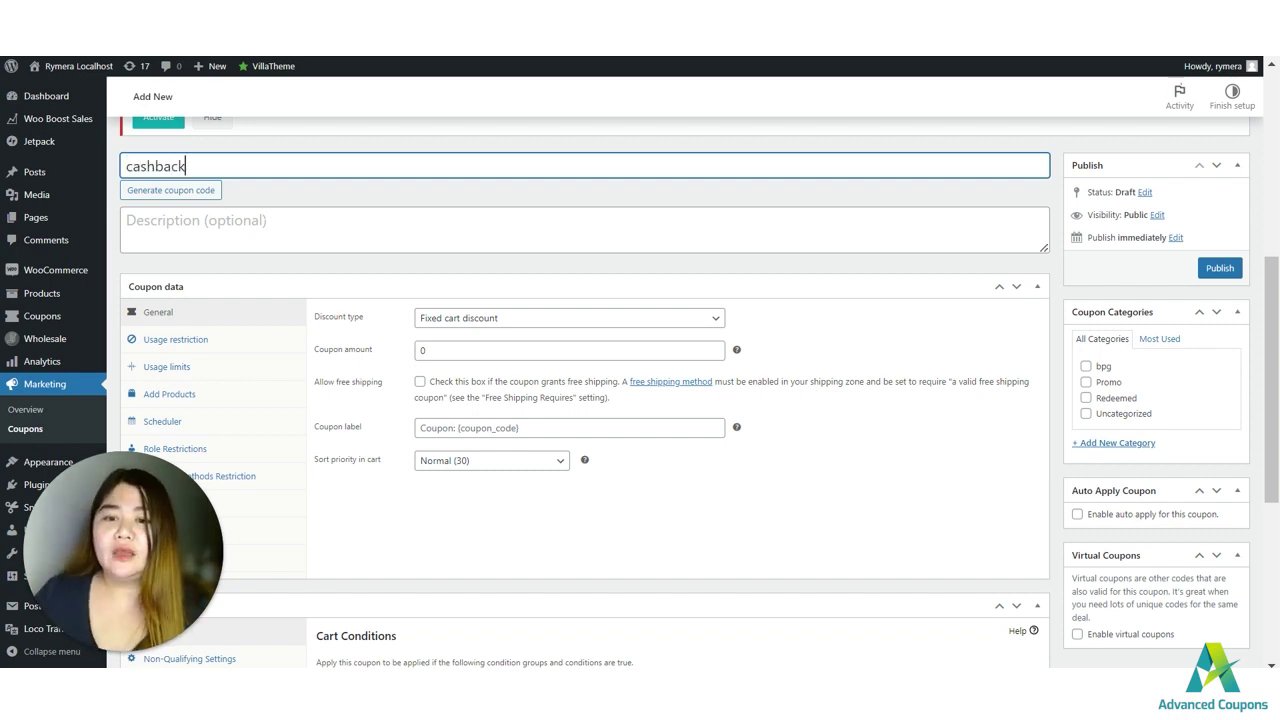
Set the coupon's discount type to Percentage cashback (store credits) with a cashback percentage of 10
{"action": "scroll", "coordinate": [389, 263], "scroll_direction": "down", "scroll_amount": 1}
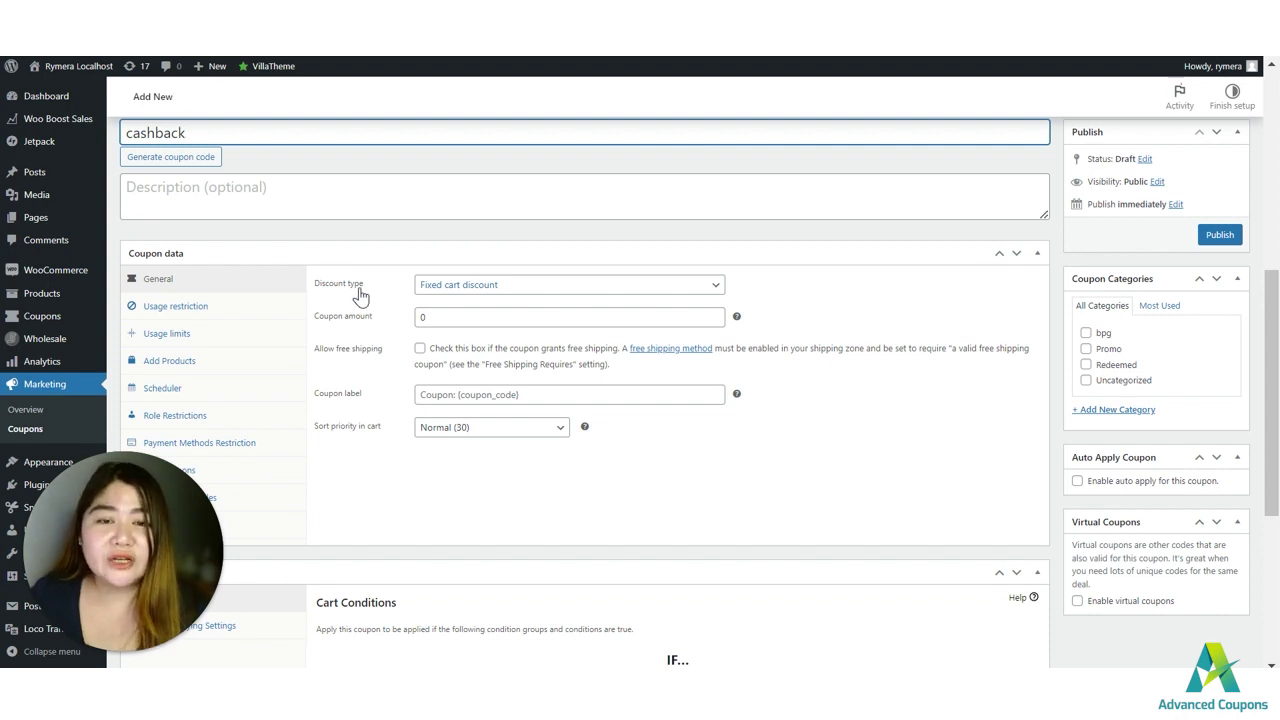
{"action": "left_click", "coordinate": [453, 289]}
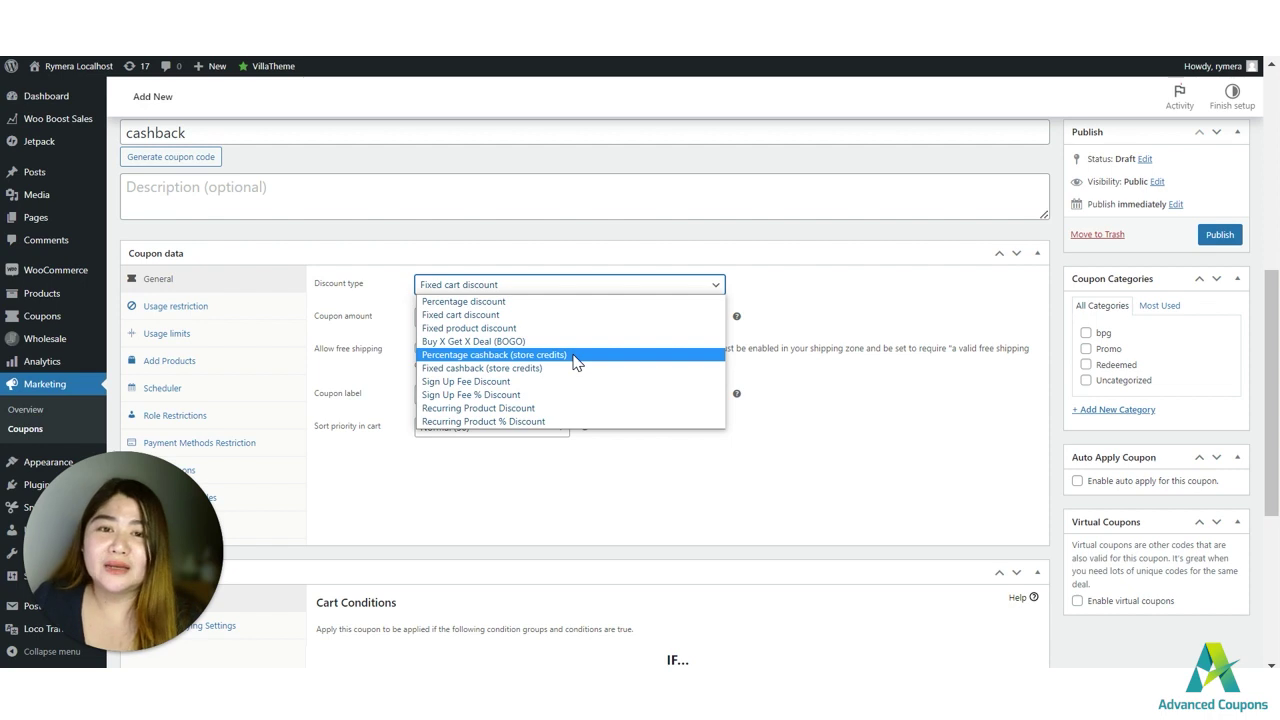
{"action": "left_click", "coordinate": [574, 356]}
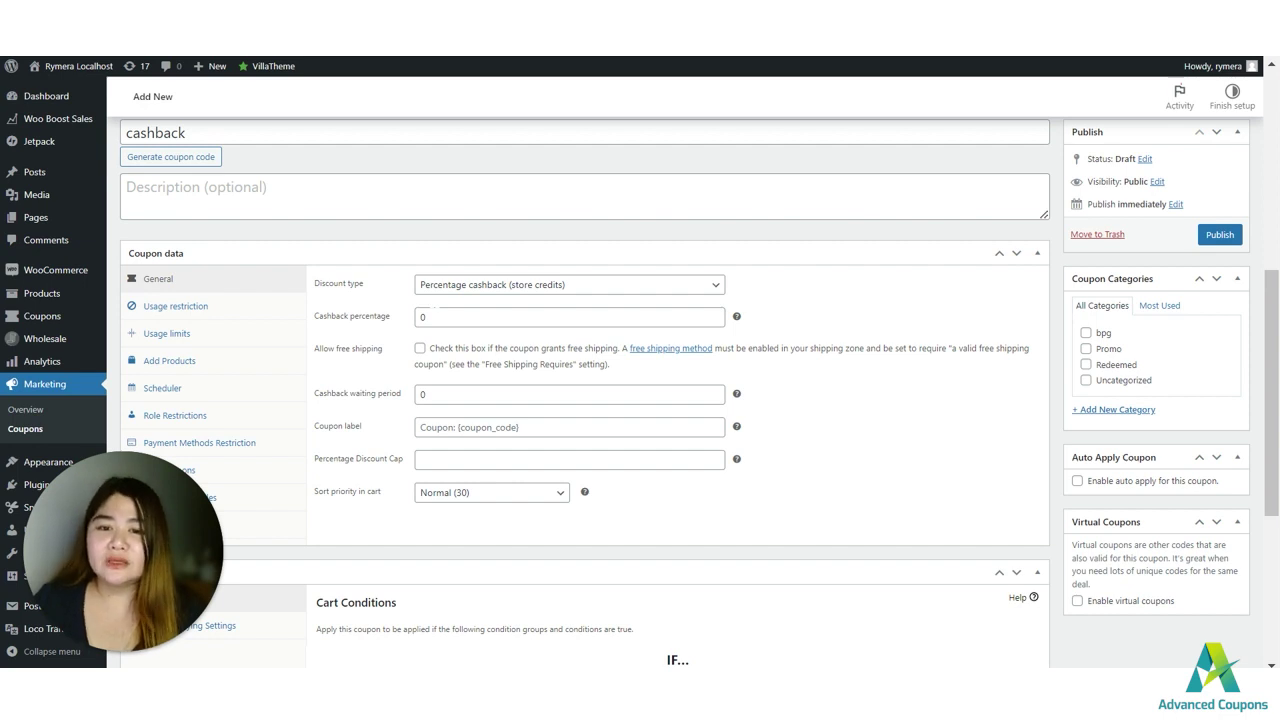
{"action": "left_click", "coordinate": [364, 320]}
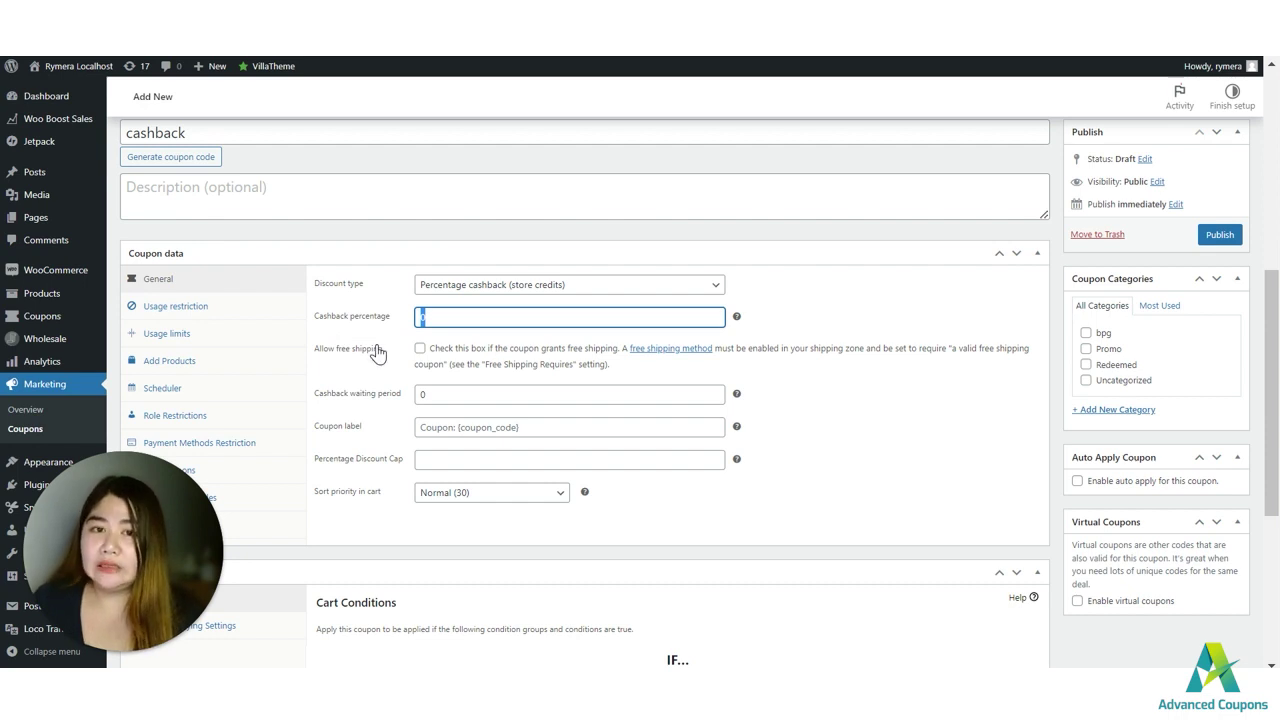
{"action": "type", "text": "10"}
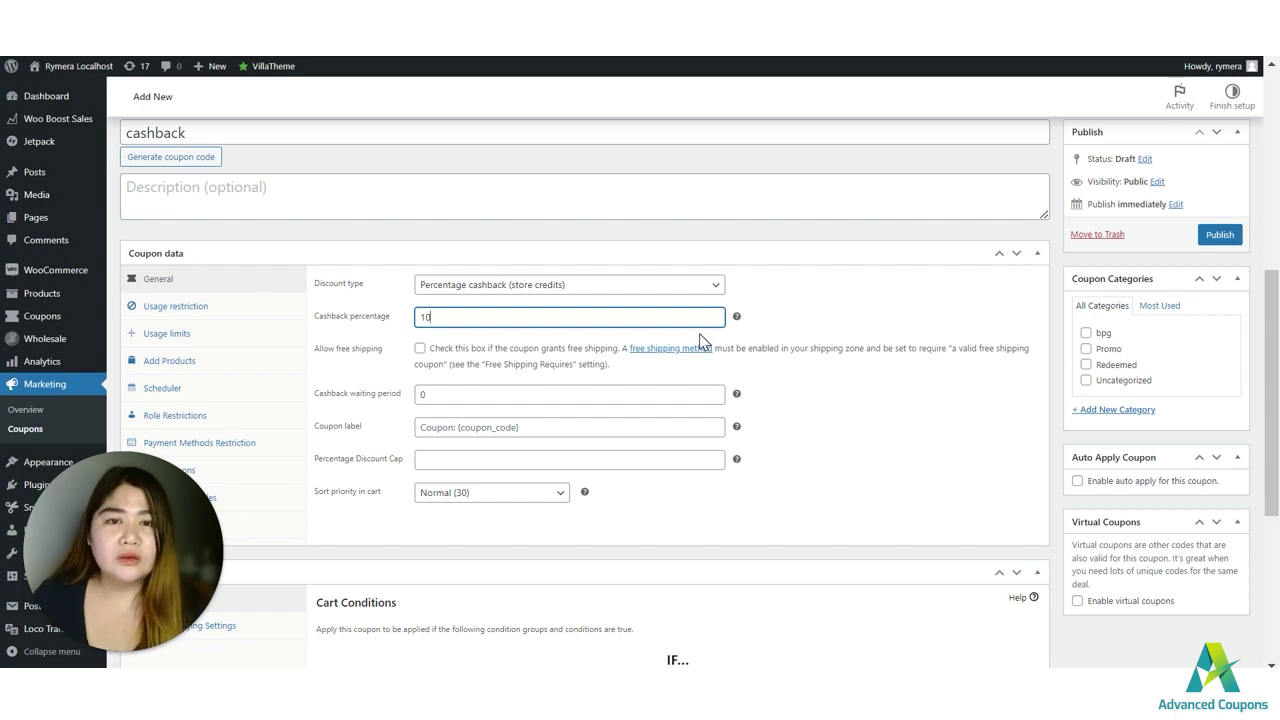
Add a Cart Subtotal rule to the empty group in the coupon's cart conditions
{"action": "scroll", "coordinate": [700, 336], "scroll_direction": "down", "scroll_amount": 1}
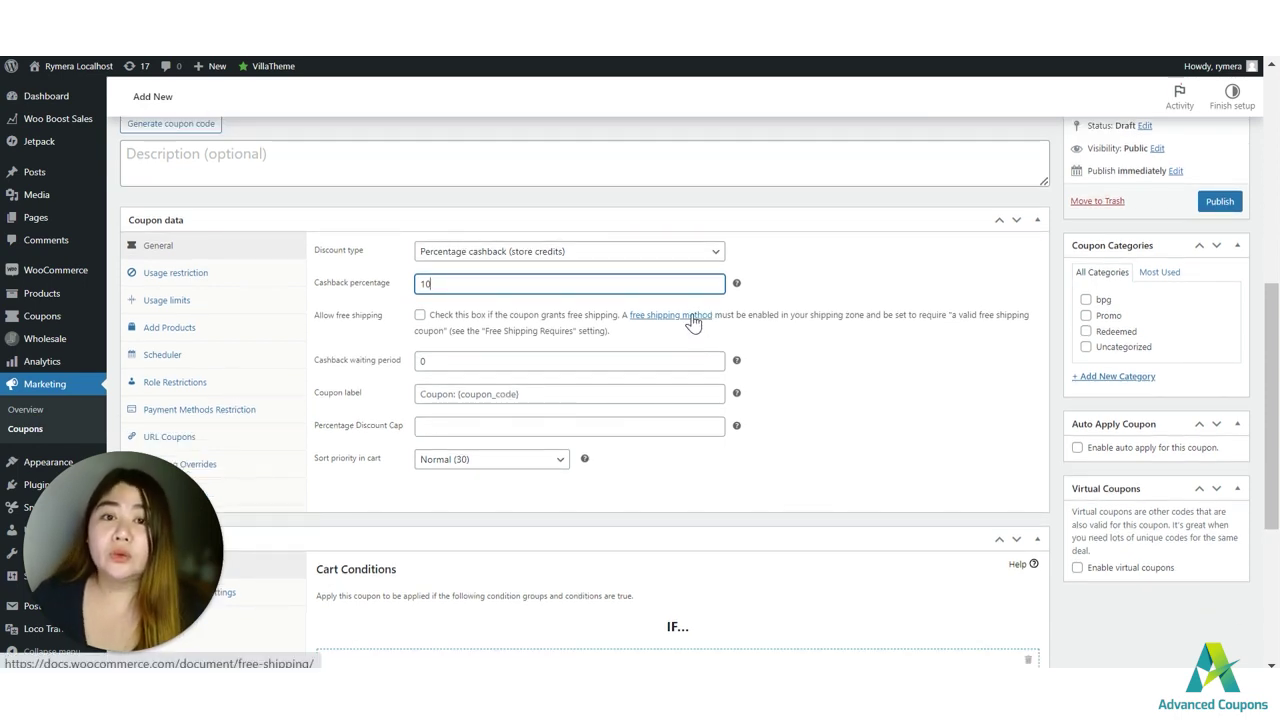
{"action": "scroll", "coordinate": [679, 307], "scroll_direction": "down", "scroll_amount": 1}
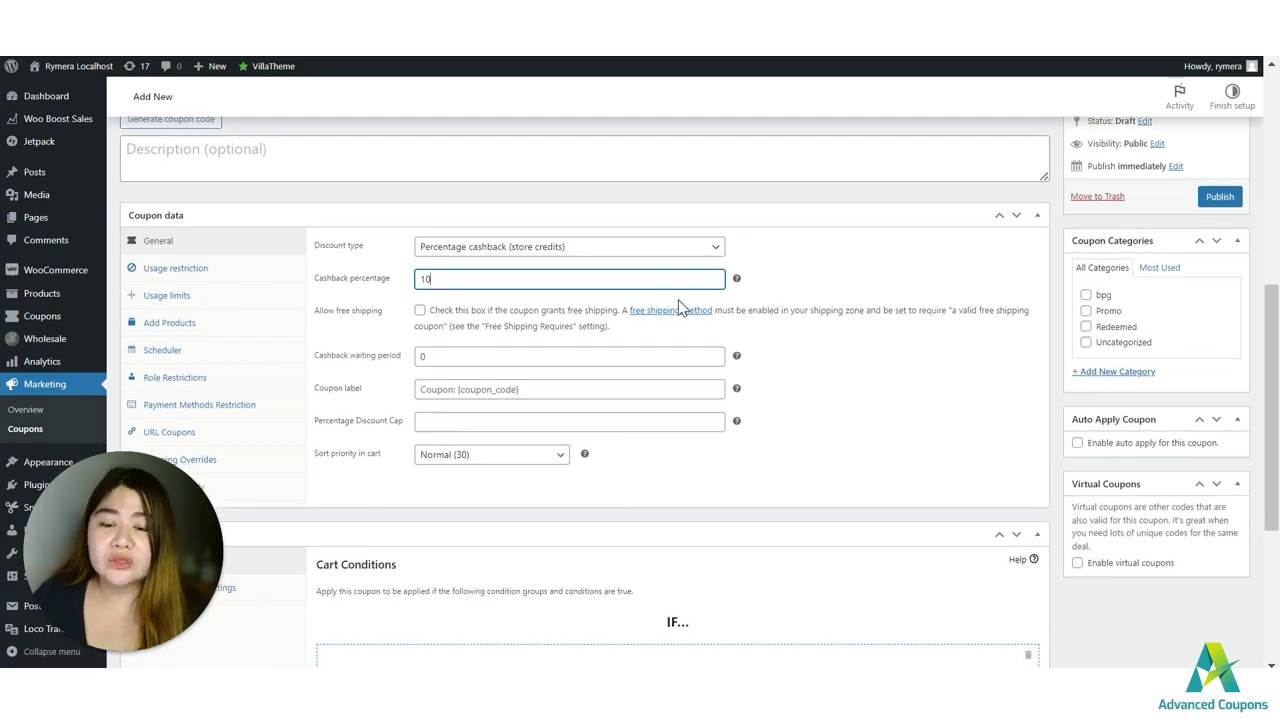
{"action": "scroll", "coordinate": [679, 307], "scroll_direction": "down", "scroll_amount": 5}
{"action": "left_click", "coordinate": [660, 545]}
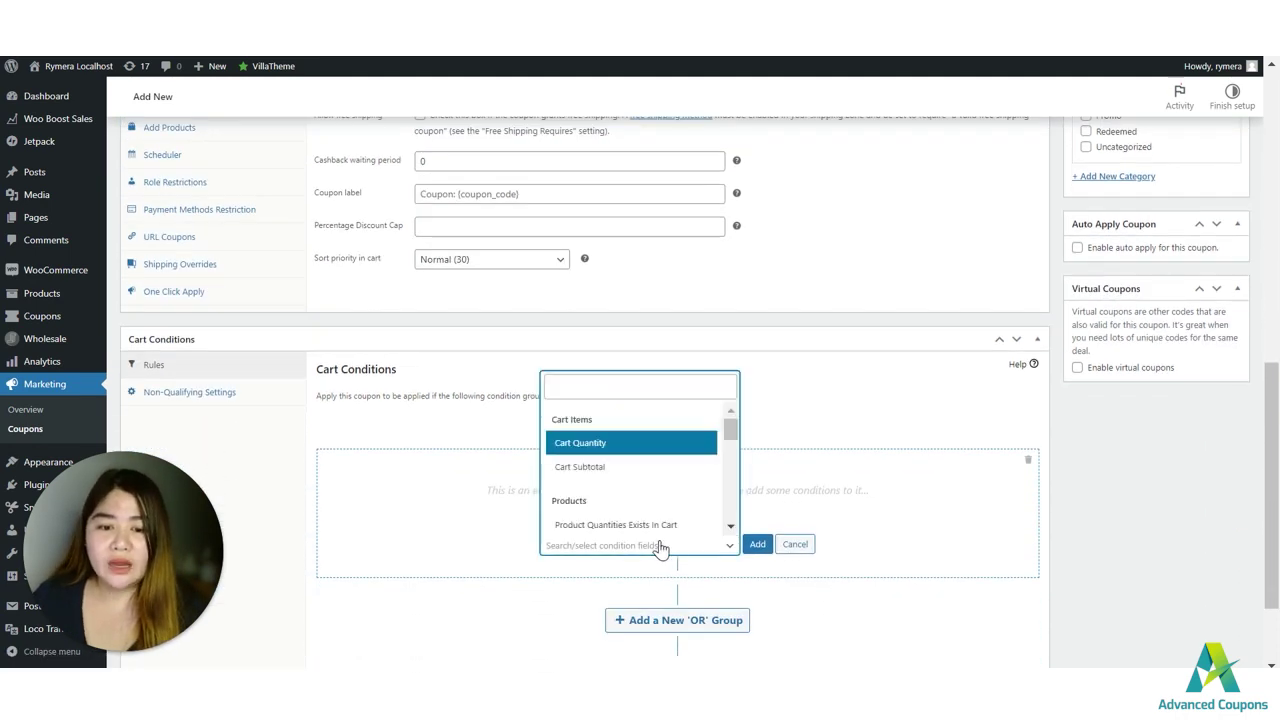
{"action": "left_click", "coordinate": [619, 480]}
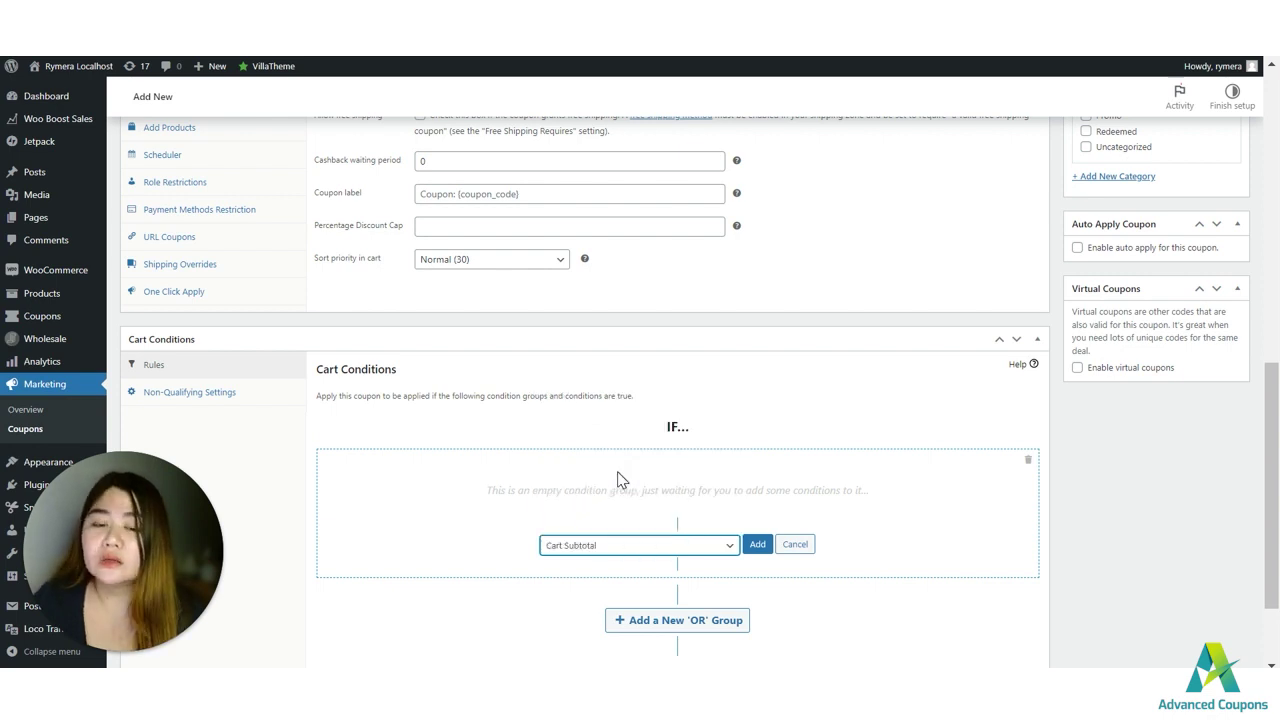
{"action": "left_click", "coordinate": [757, 544]}
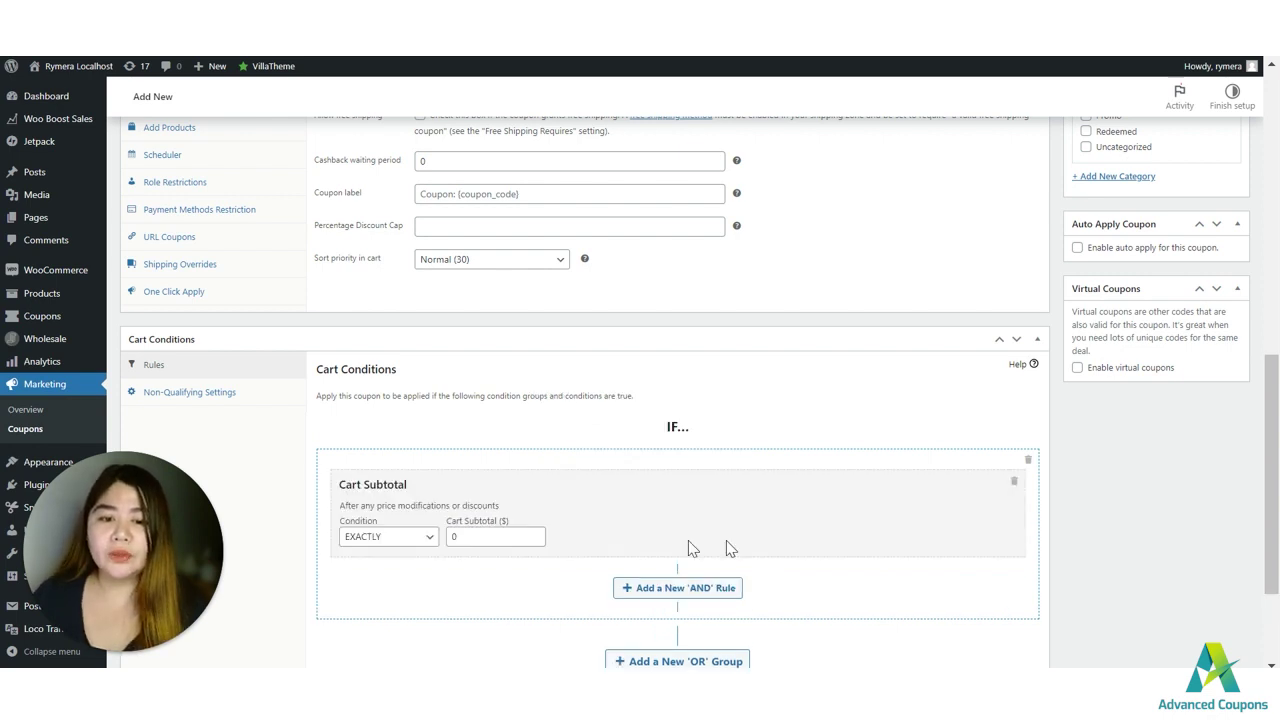
Set the Cart Subtotal rule to MORE THAN 99 dollars
{"action": "left_click", "coordinate": [372, 548]}
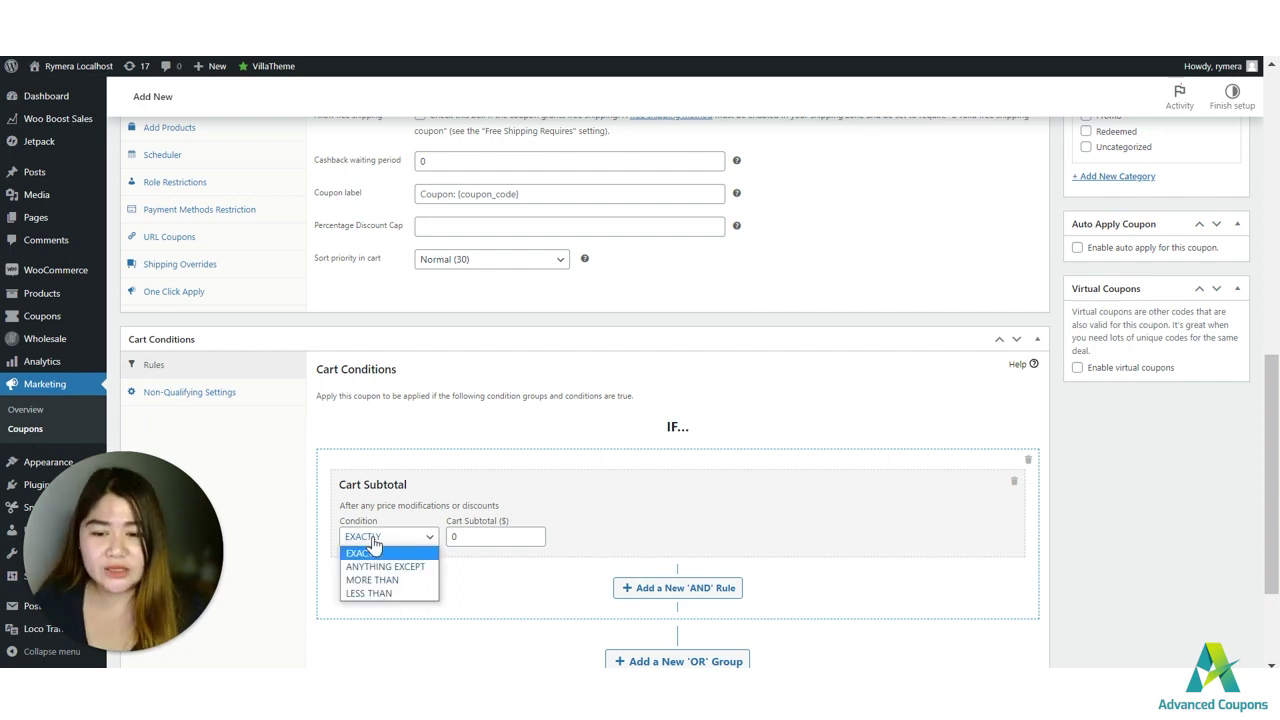
{"action": "left_click", "coordinate": [411, 581]}
{"action": "key", "text": "Tab"}
{"action": "type", "text": "99"}
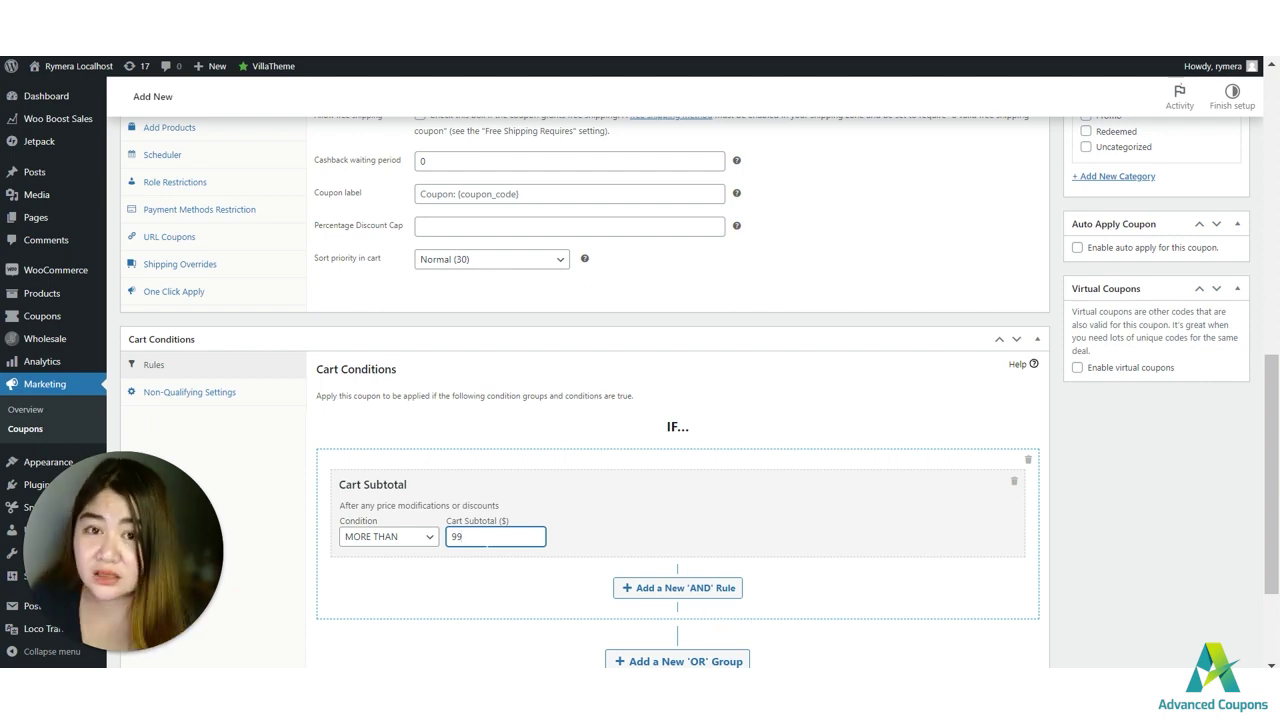
Set the coupon's Percentage Discount Cap to 50
{"action": "scroll", "coordinate": [494, 534], "scroll_direction": "up", "scroll_amount": 2}
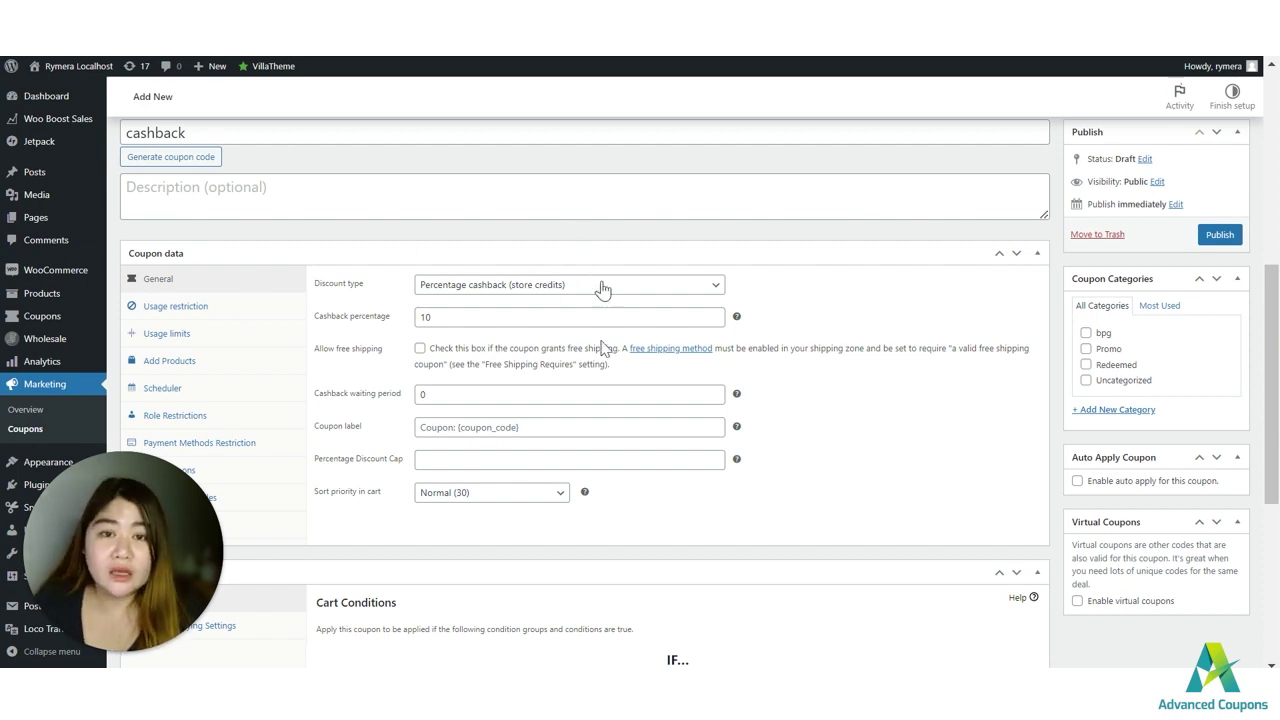
{"action": "left_click", "coordinate": [540, 459]}
{"action": "type", "text": "50"}
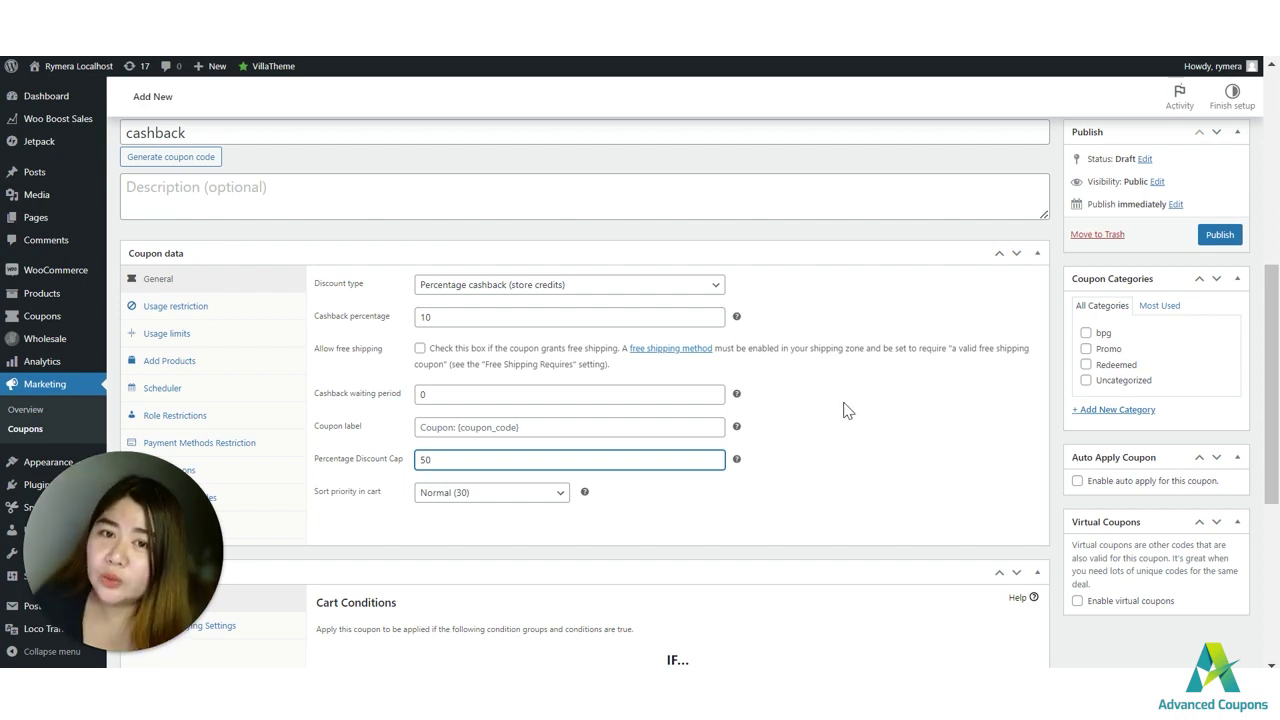
{"action": "left_click_drag", "start_coordinate": [432, 460], "coordinate": [400, 472]}
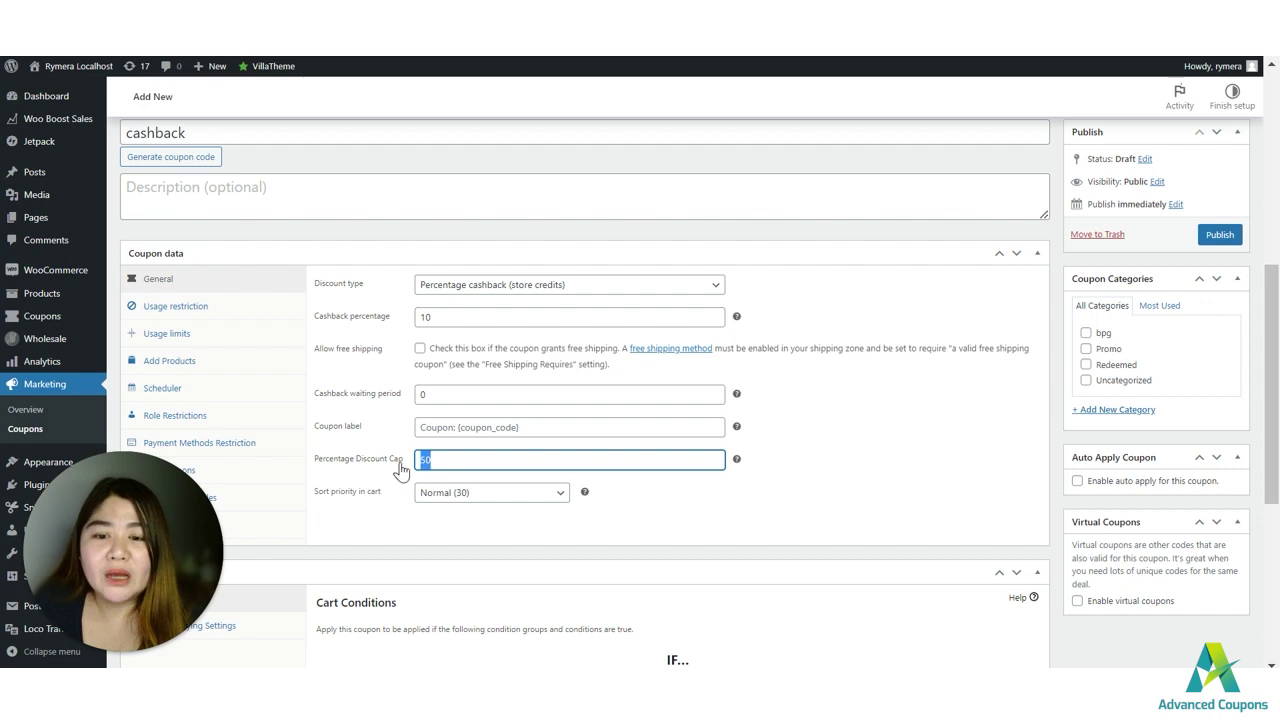
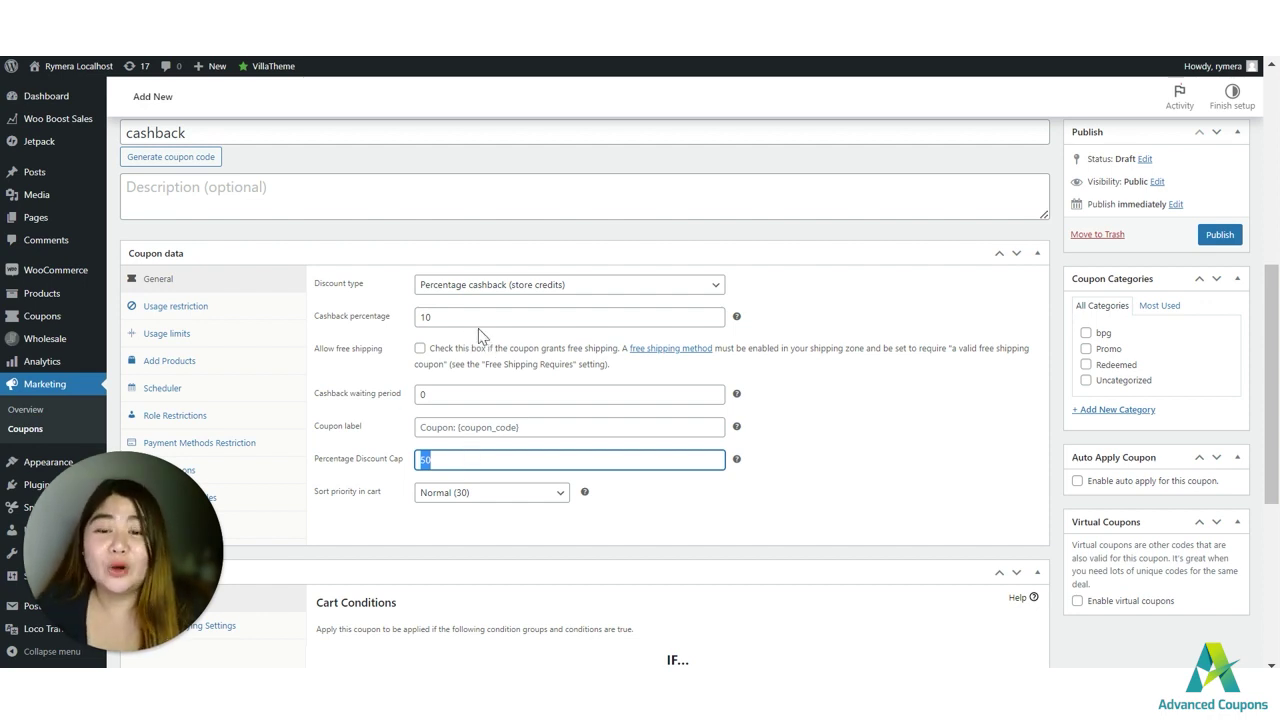
{"action": "left_click", "coordinate": [366, 320]}
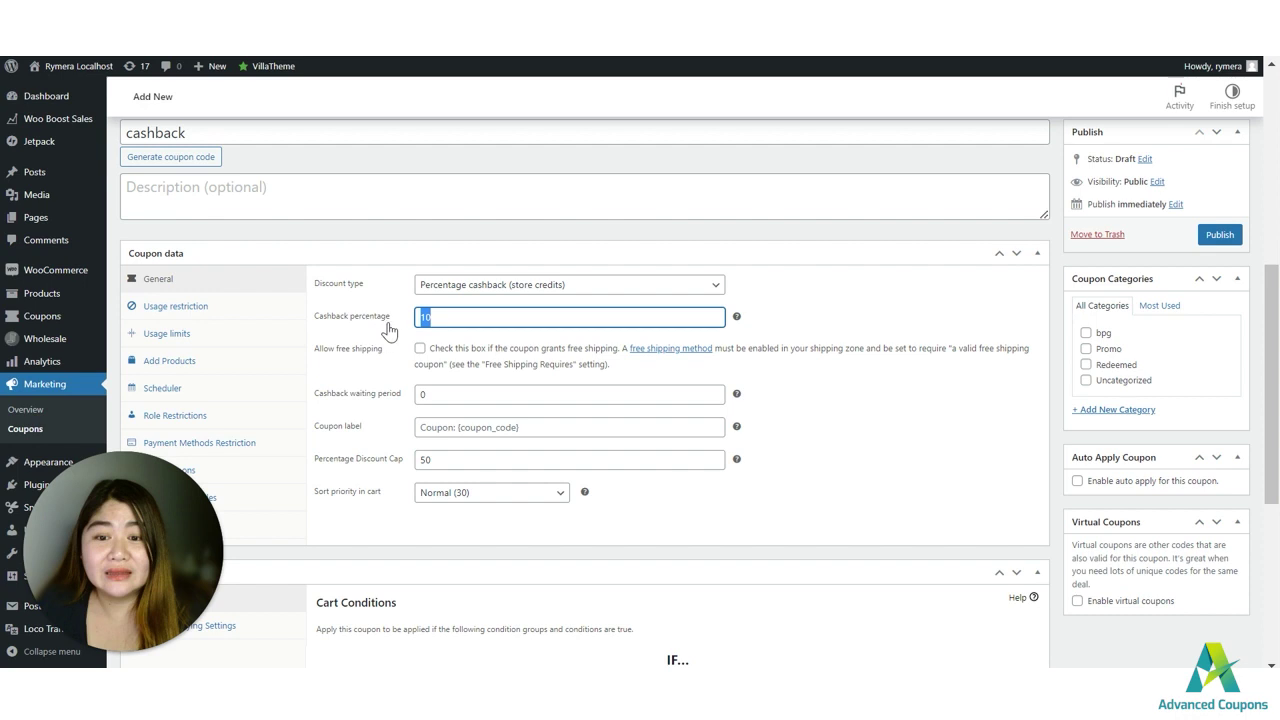
{"action": "left_click", "coordinate": [906, 426]}
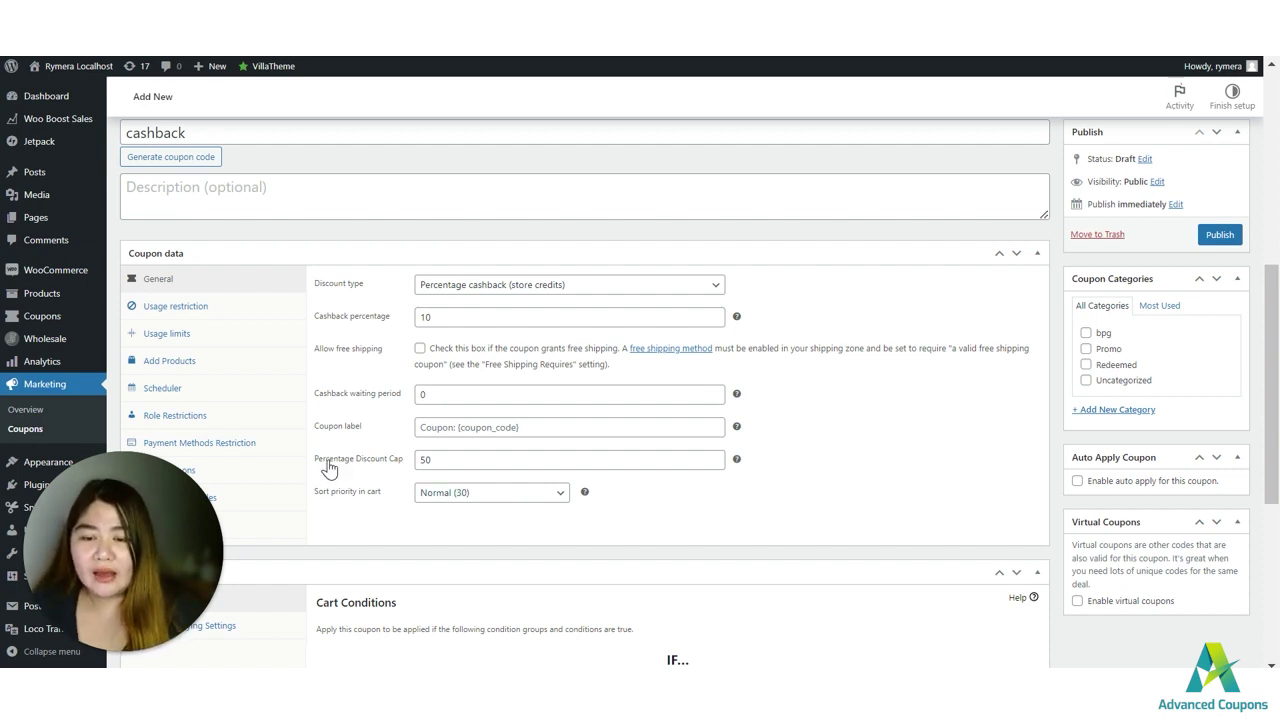
{"action": "double_click", "coordinate": [418, 396]}
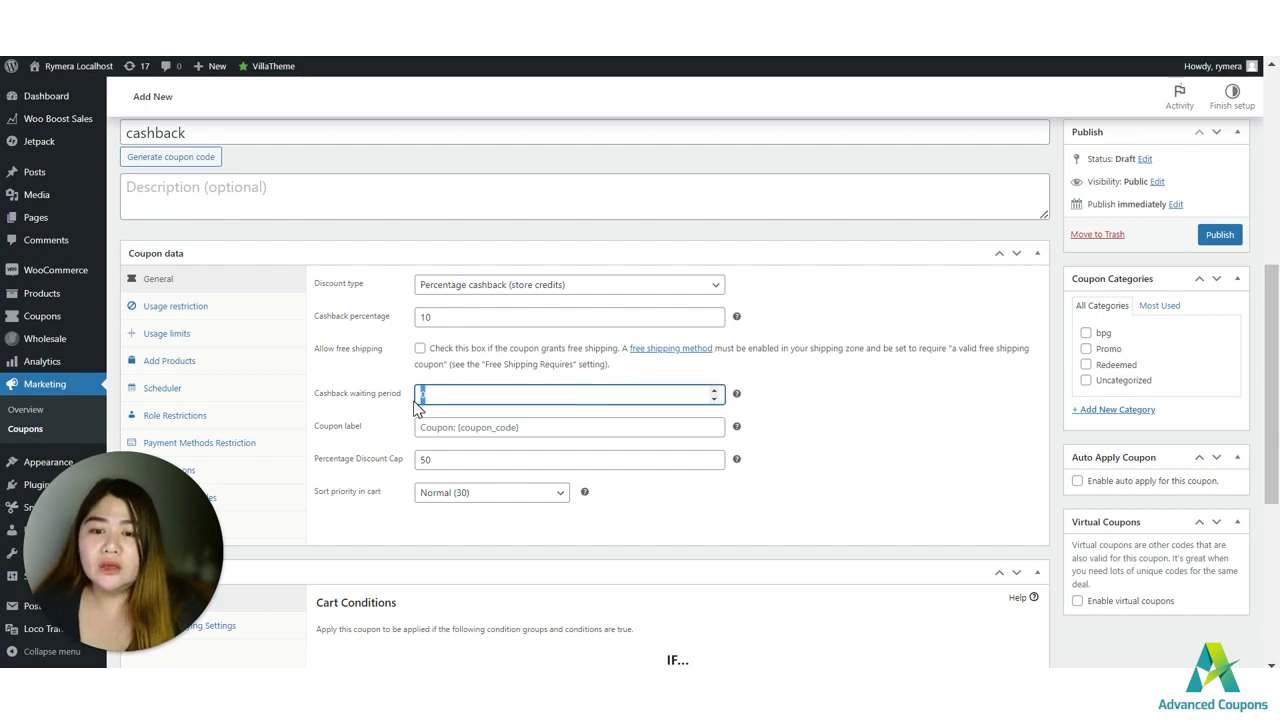
{"action": "left_click", "coordinate": [760, 410]}
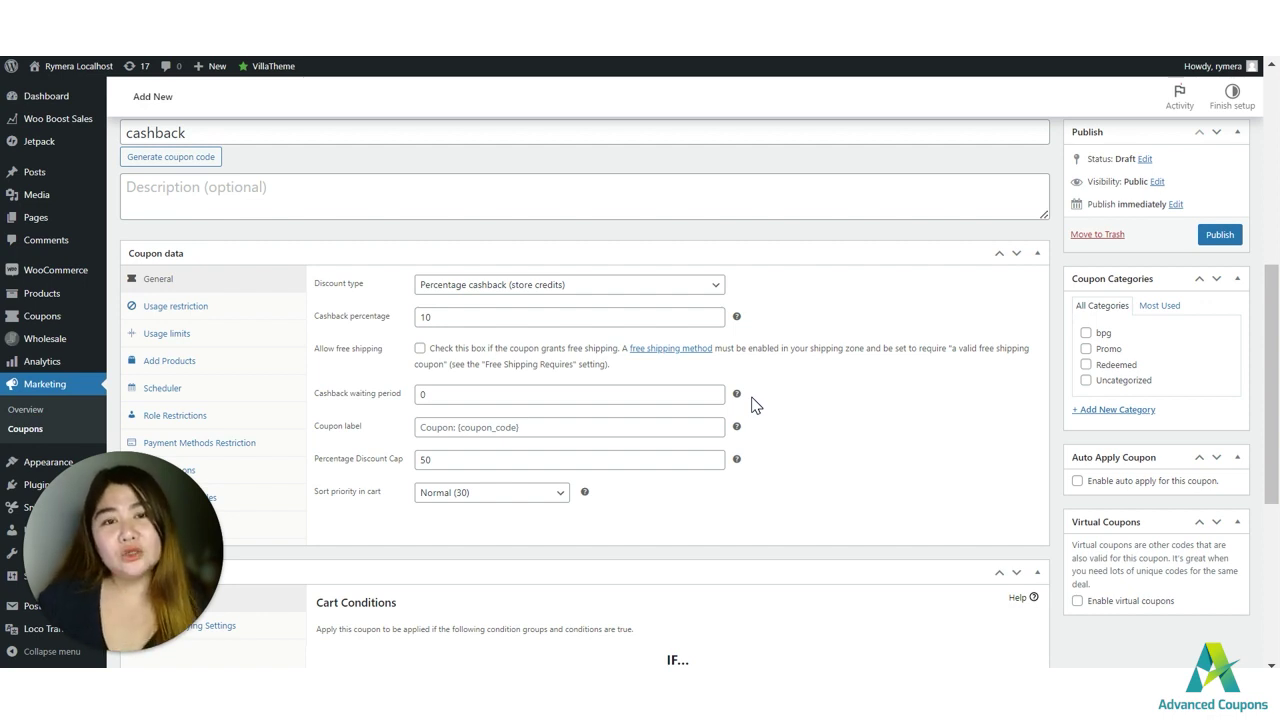
{"action": "left_click", "coordinate": [363, 397]}
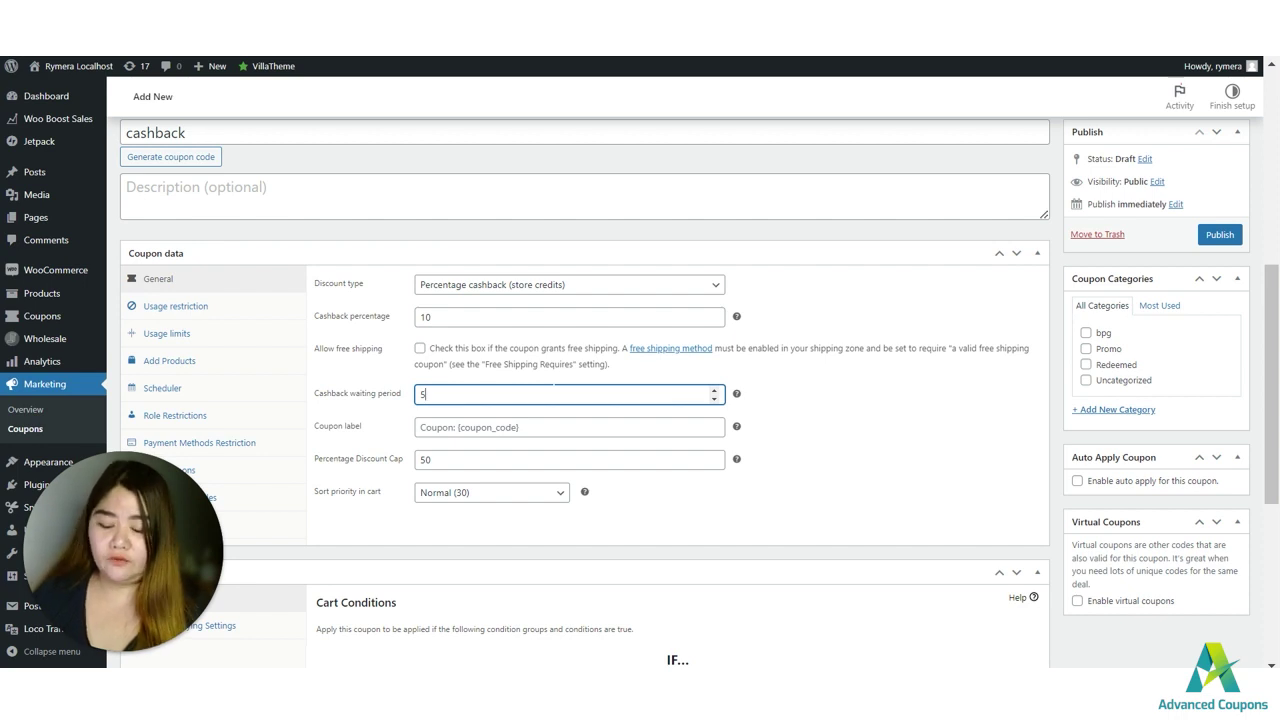
{"action": "key", "text": "BackSpace"}
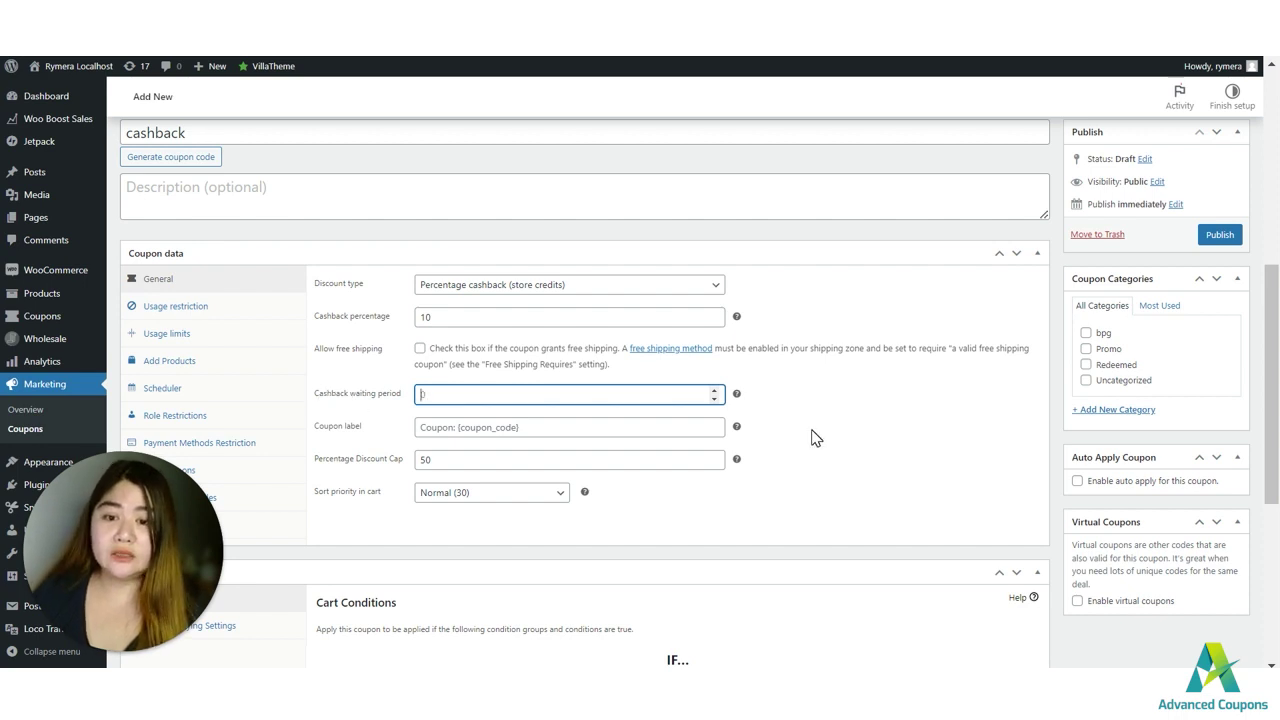
{"action": "left_click", "coordinate": [814, 437]}
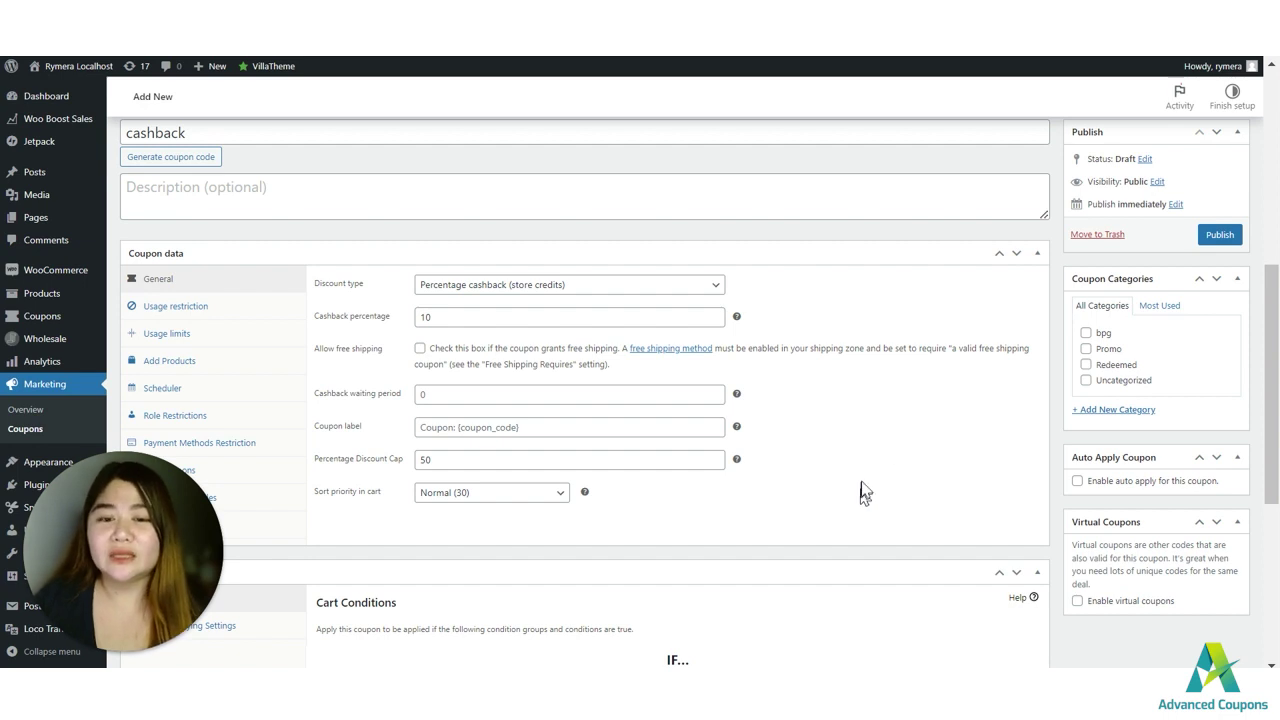
Publish the cashback coupon after reviewing its general settings and cart conditions
{"action": "scroll", "coordinate": [636, 436], "scroll_direction": "down", "scroll_amount": 2}
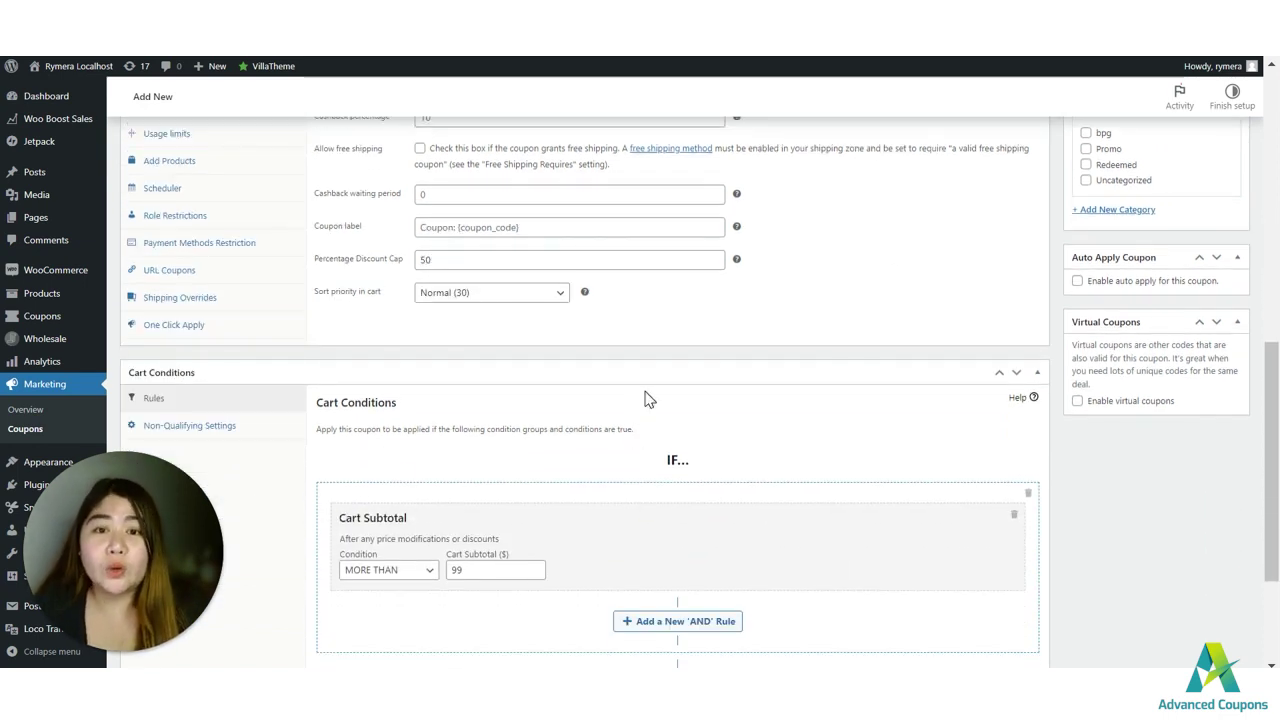
{"action": "scroll", "coordinate": [645, 400], "scroll_direction": "up", "scroll_amount": 3}
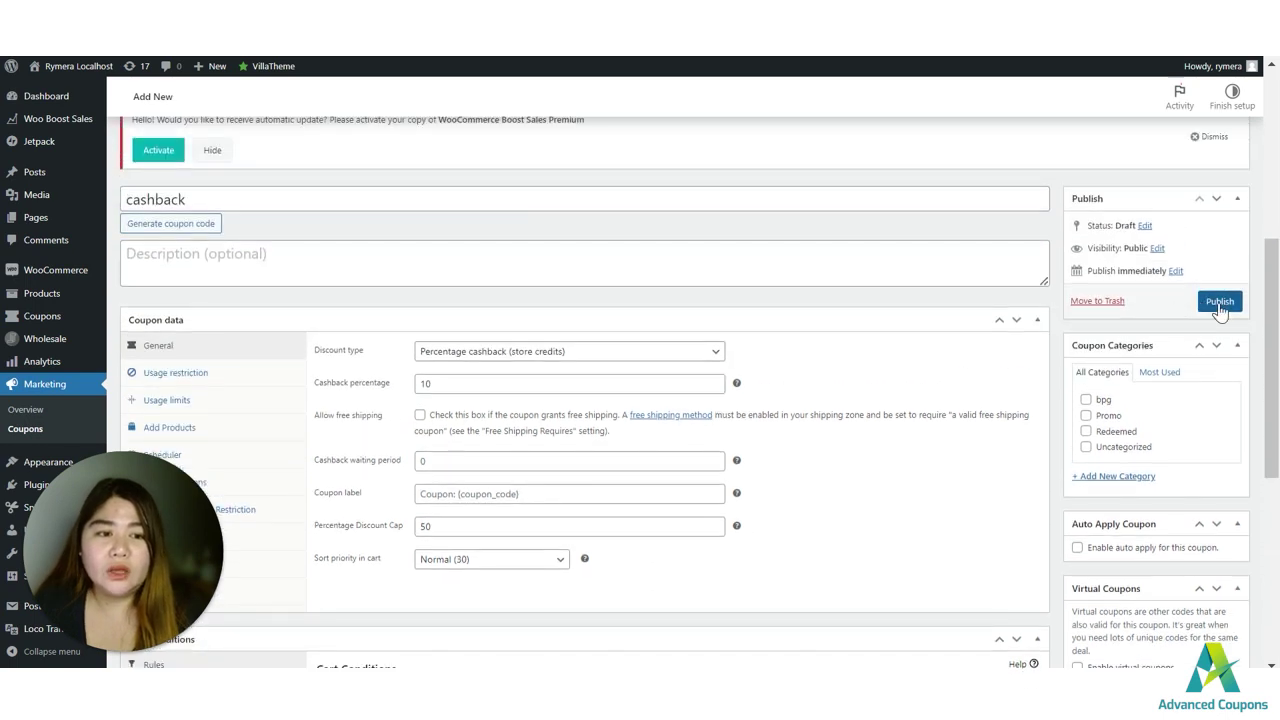
{"action": "left_click", "coordinate": [1220, 312]}
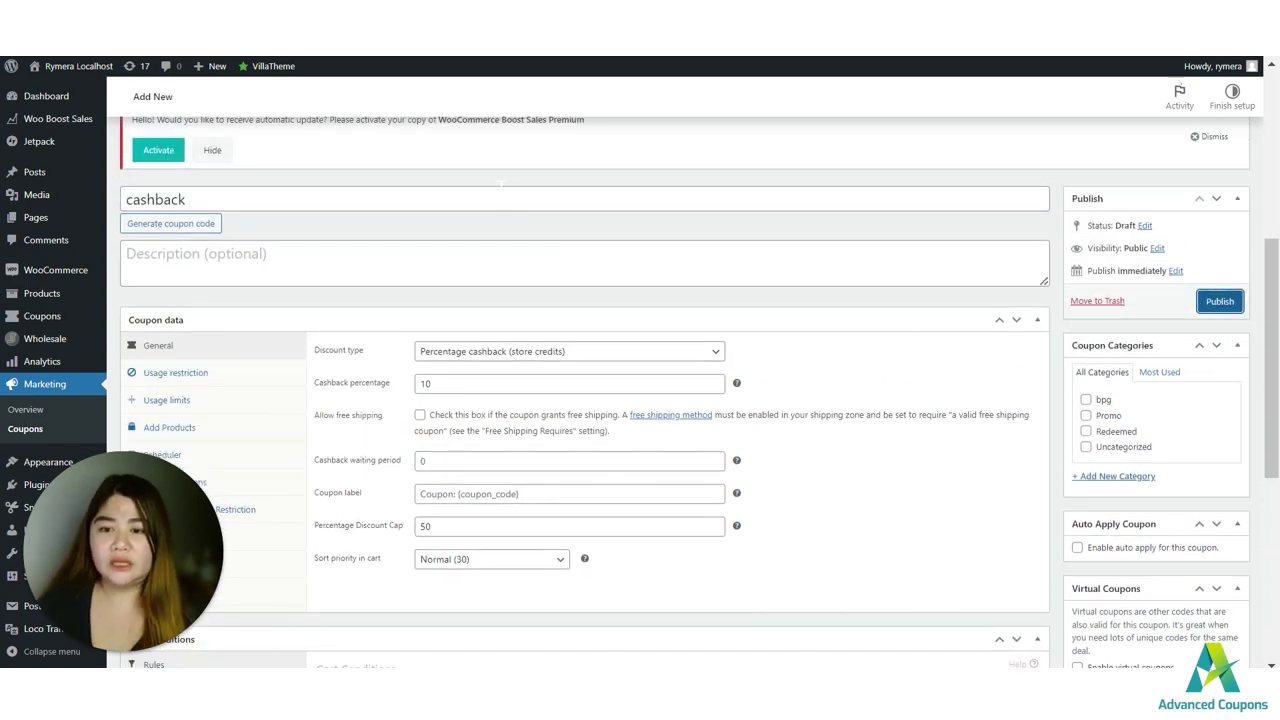
{"action": "scroll", "coordinate": [457, 185], "scroll_direction": "down", "scroll_amount": 2}
{"action": "scroll", "coordinate": [460, 194], "scroll_direction": "up", "scroll_amount": 1}
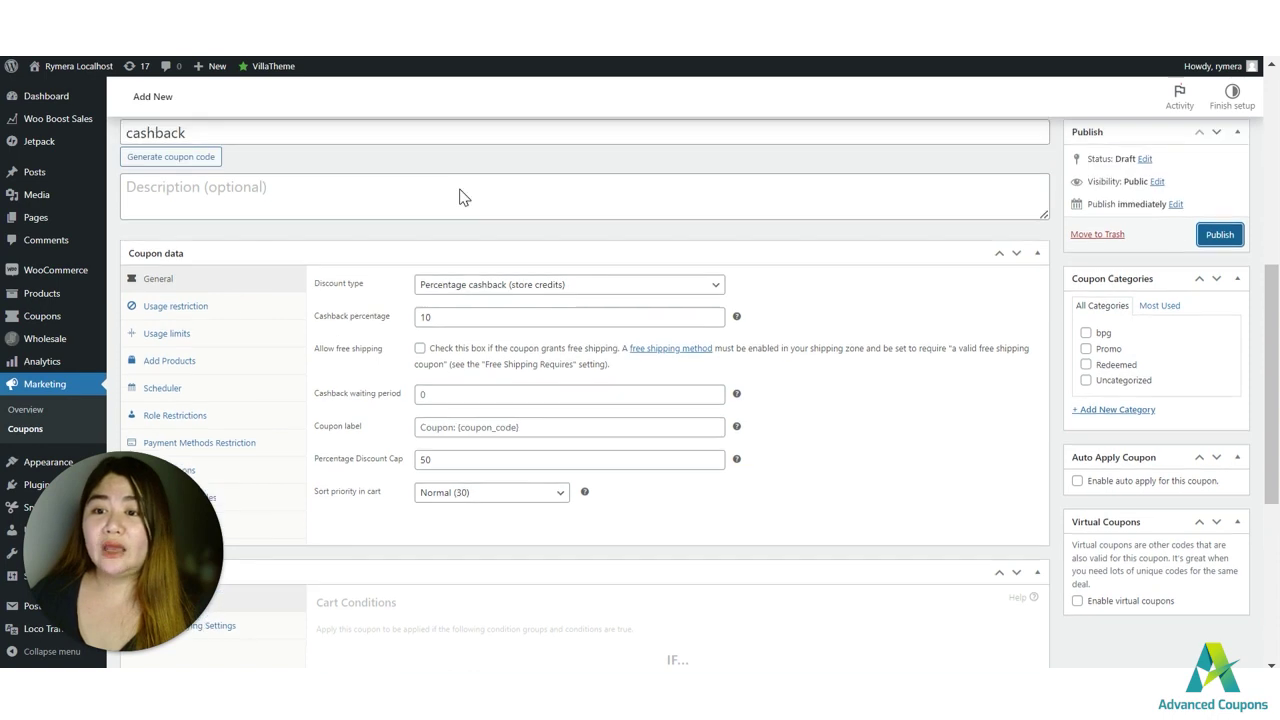
{"action": "left_click", "coordinate": [1220, 234]}
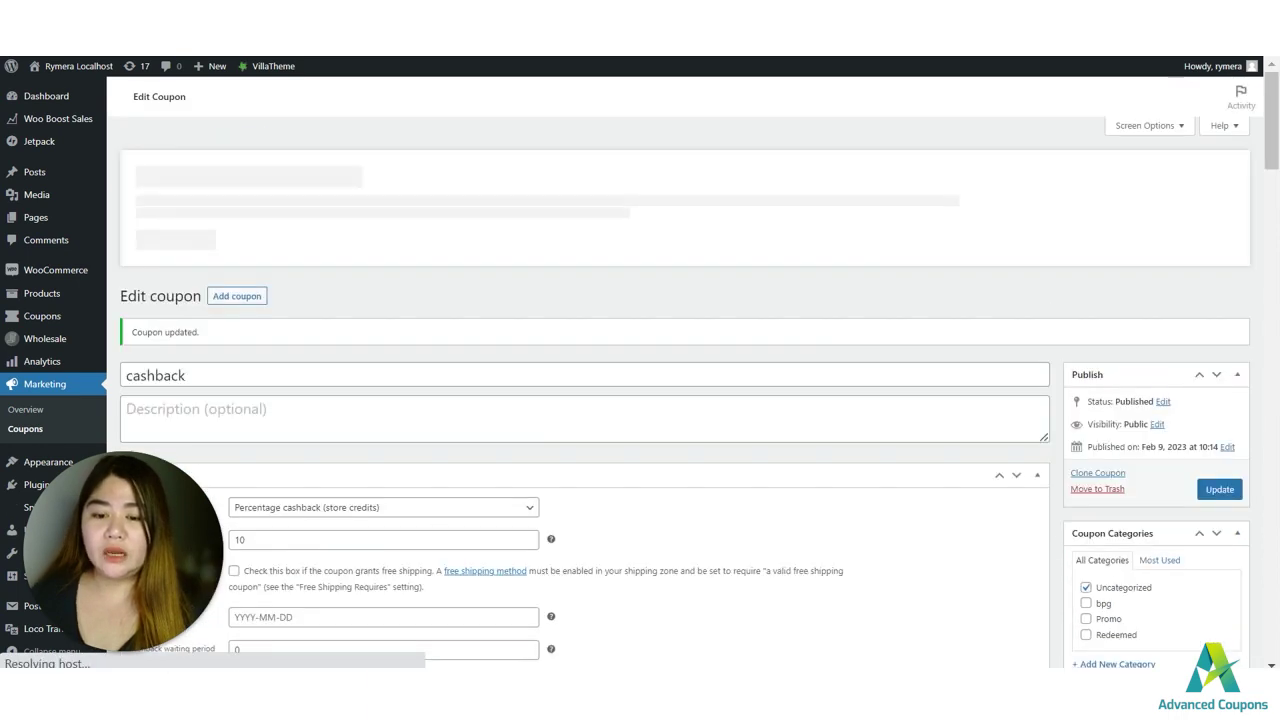
Switch to the storefront window and open the Shop page
{"action": "mouse_move", "coordinate": [495, 600]}
{"action": "left_click", "coordinate": [499, 636]}
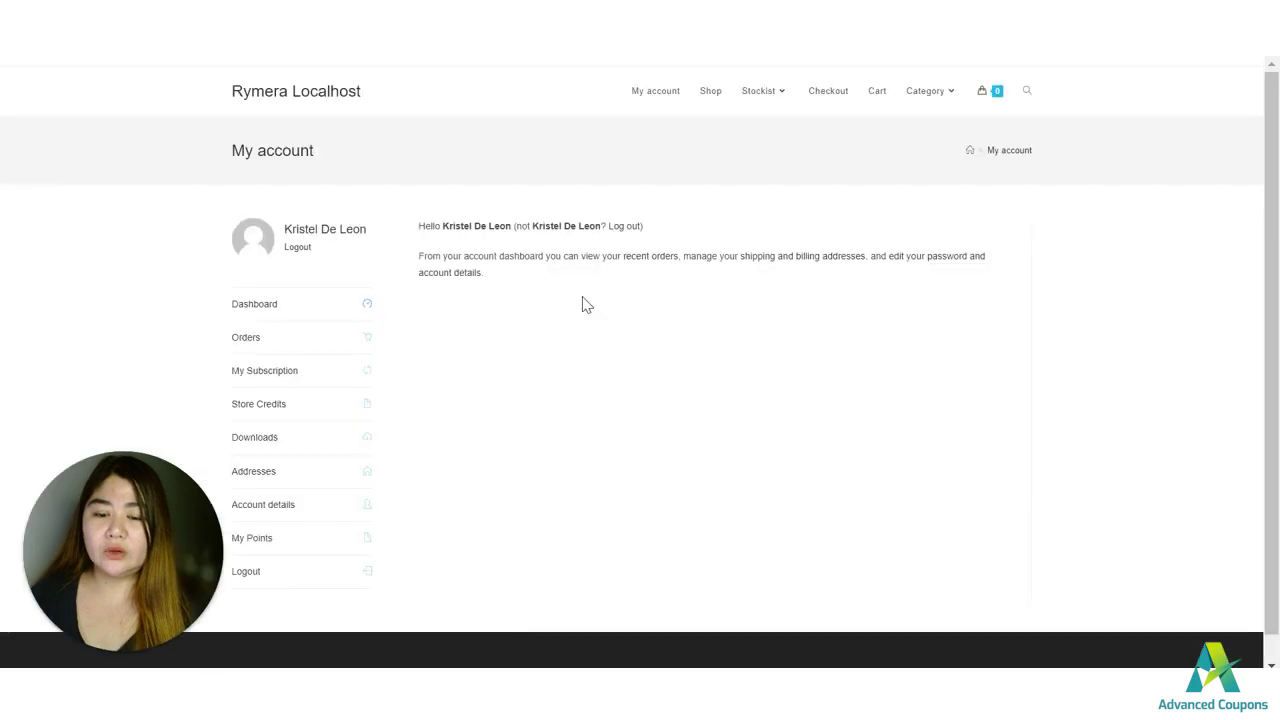
{"action": "left_click", "coordinate": [714, 94]}
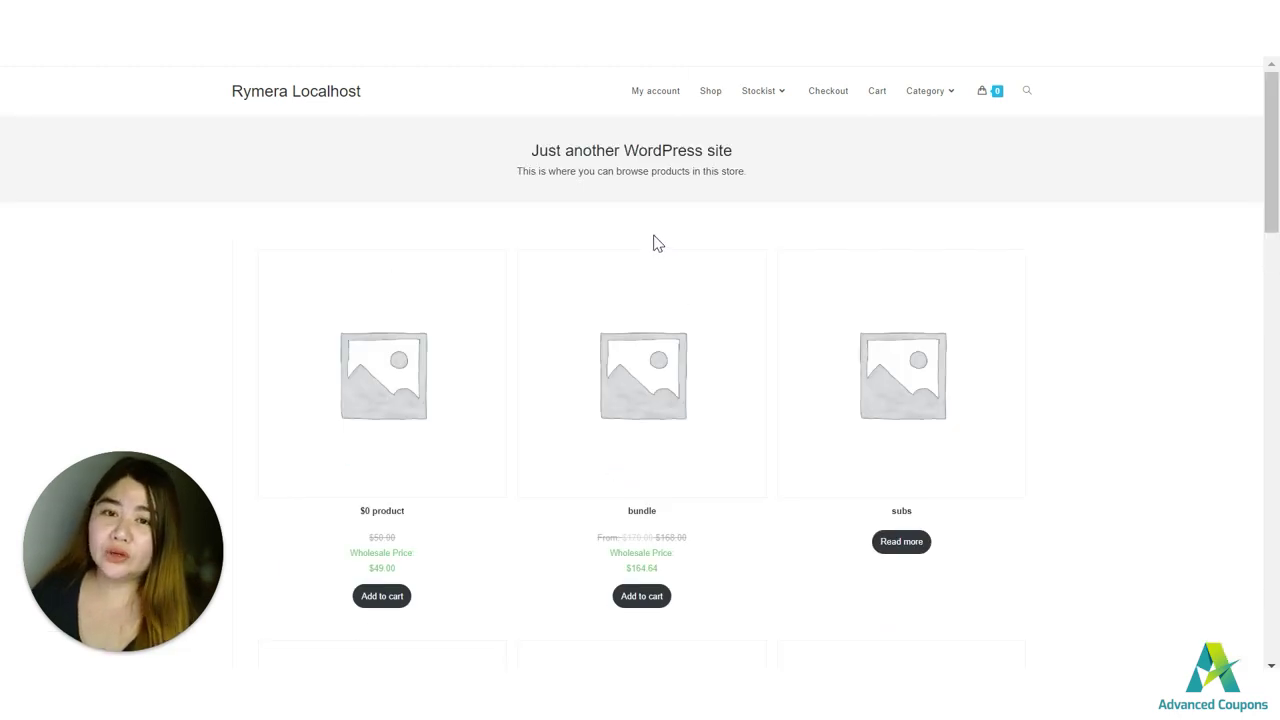
Add the Happy Ninja hoodie to the cart and dismiss the suggested products popup
{"action": "scroll", "coordinate": [651, 244], "scroll_direction": "down", "scroll_amount": 3}
{"action": "scroll", "coordinate": [594, 371], "scroll_direction": "down", "scroll_amount": 1}
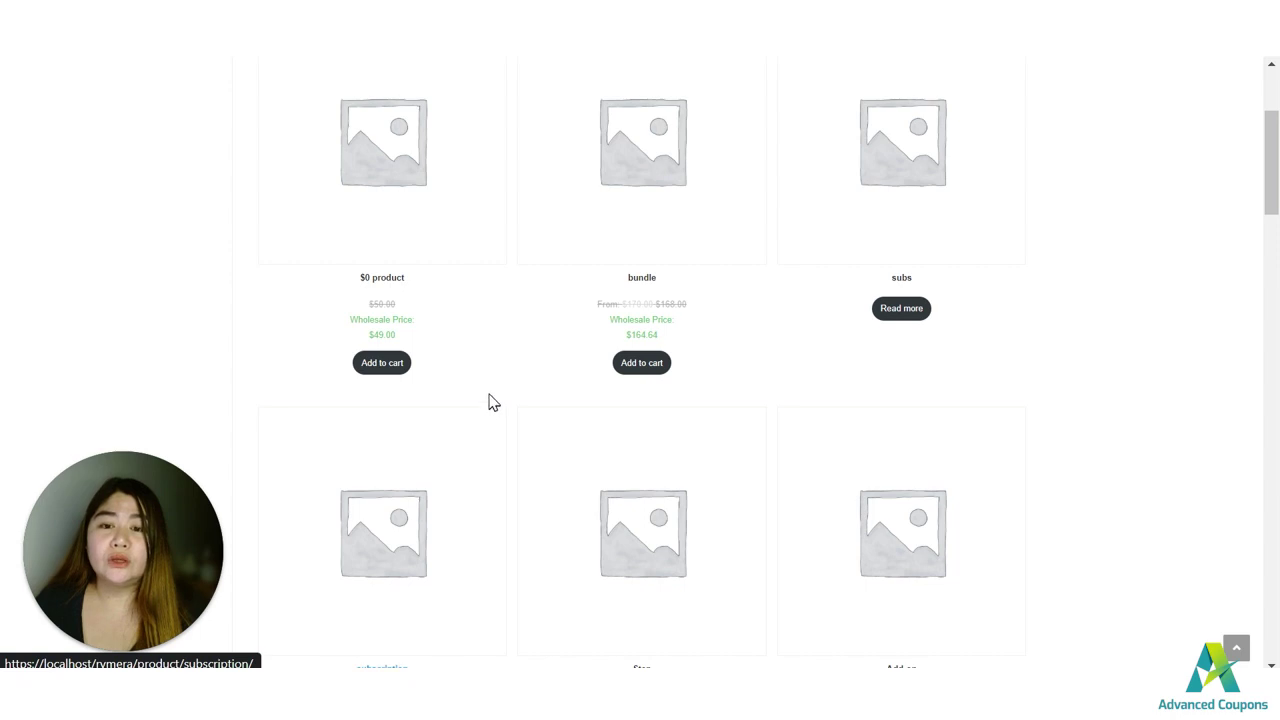
{"action": "scroll", "coordinate": [495, 415], "scroll_direction": "down", "scroll_amount": 2}
{"action": "scroll", "coordinate": [478, 398], "scroll_direction": "down", "scroll_amount": 1}
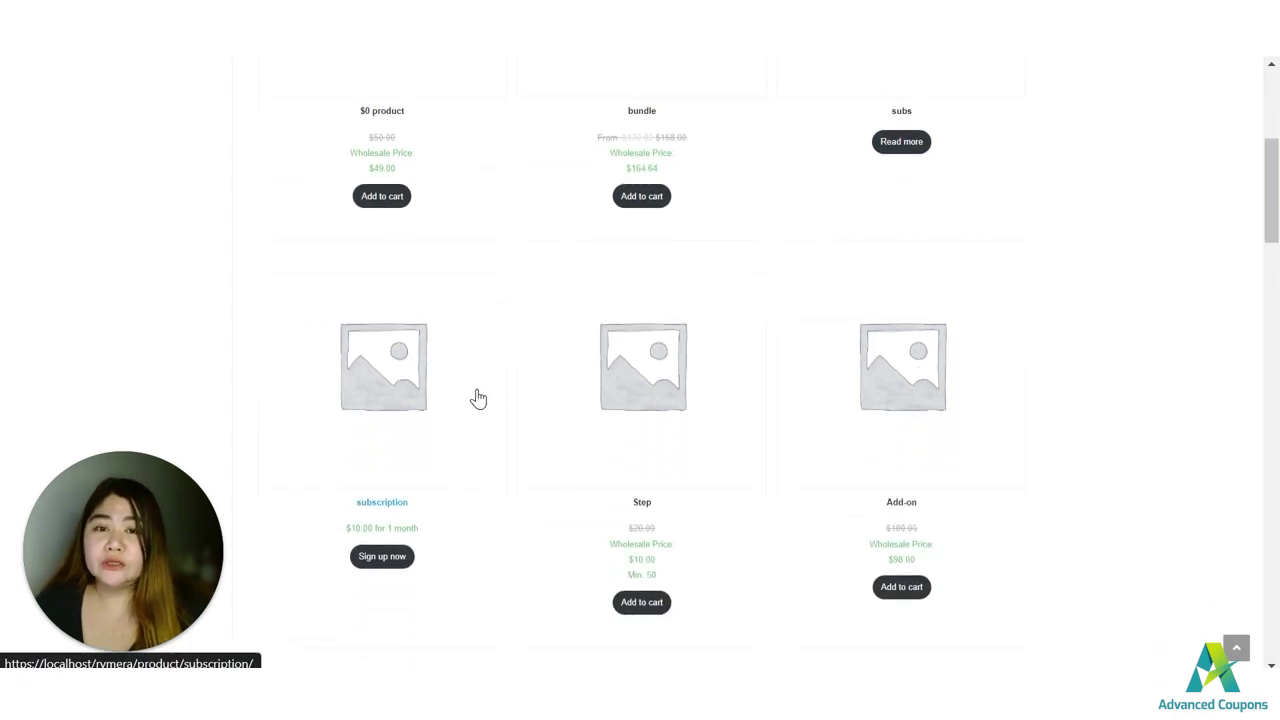
{"action": "scroll", "coordinate": [478, 398], "scroll_direction": "down", "scroll_amount": 2}
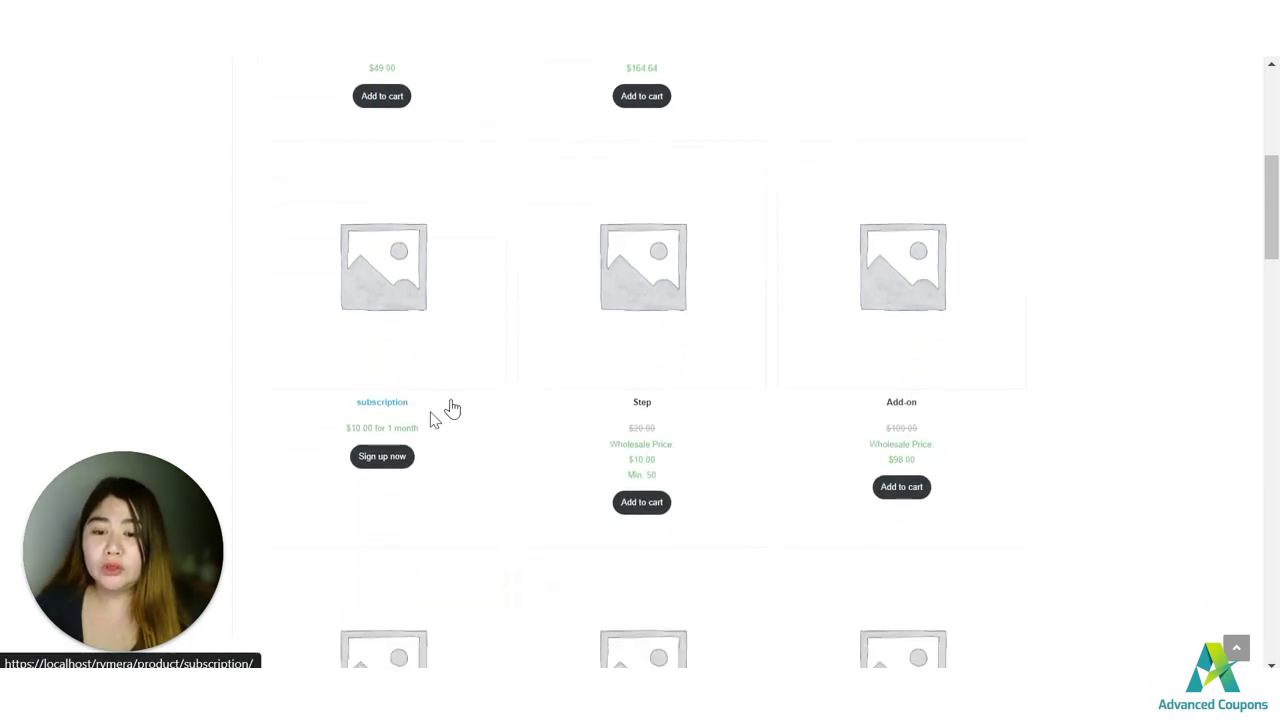
{"action": "left_click", "coordinate": [648, 503]}
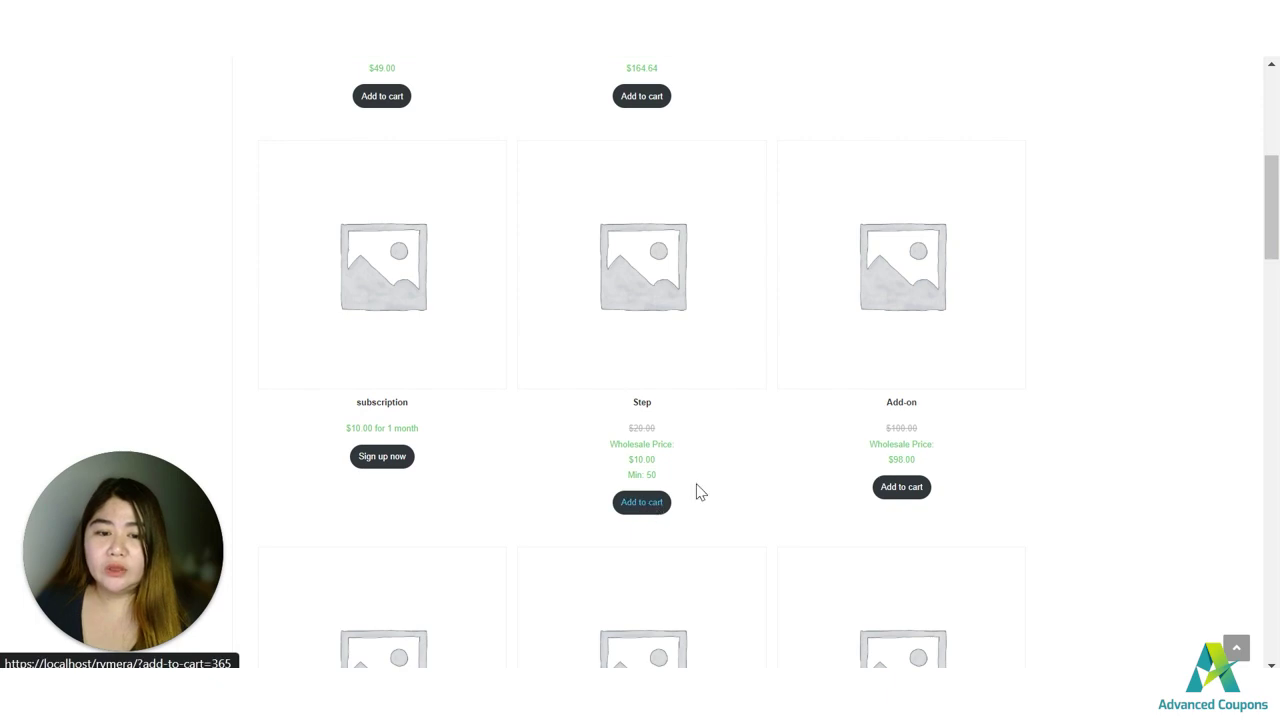
{"action": "scroll", "coordinate": [648, 510], "scroll_direction": "down", "scroll_amount": 10}
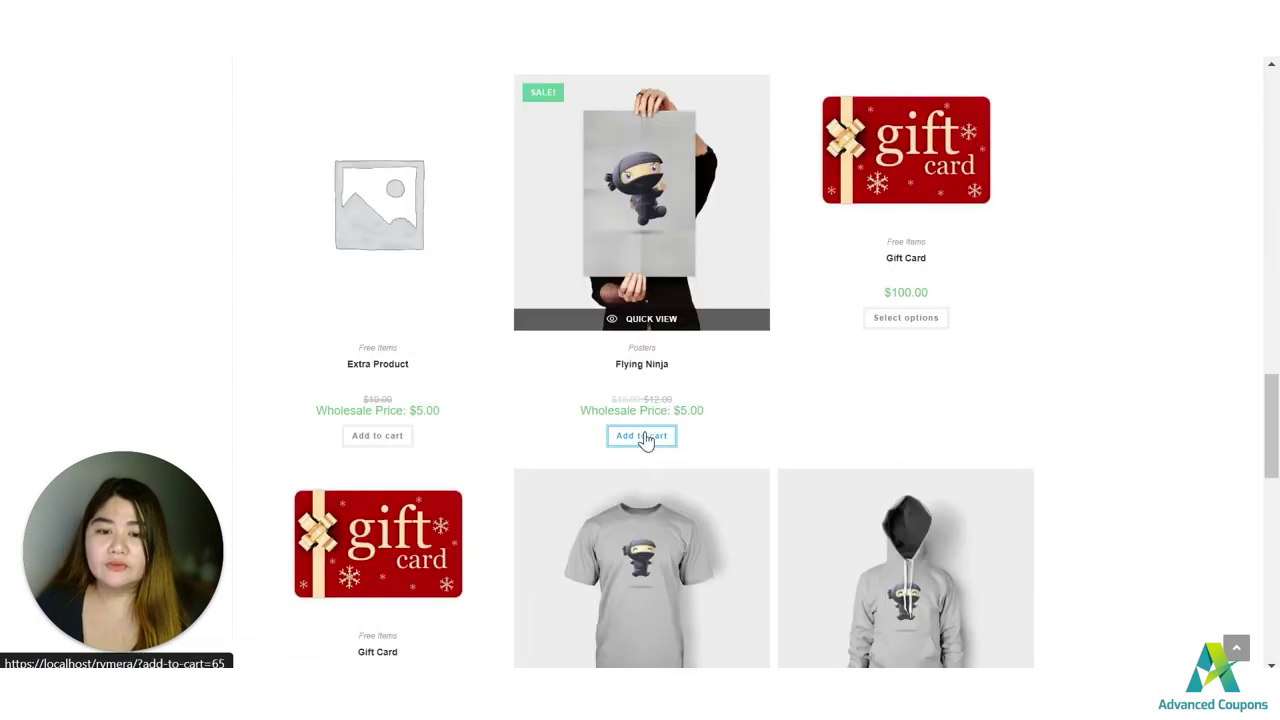
{"action": "scroll", "coordinate": [660, 451], "scroll_direction": "down", "scroll_amount": 2}
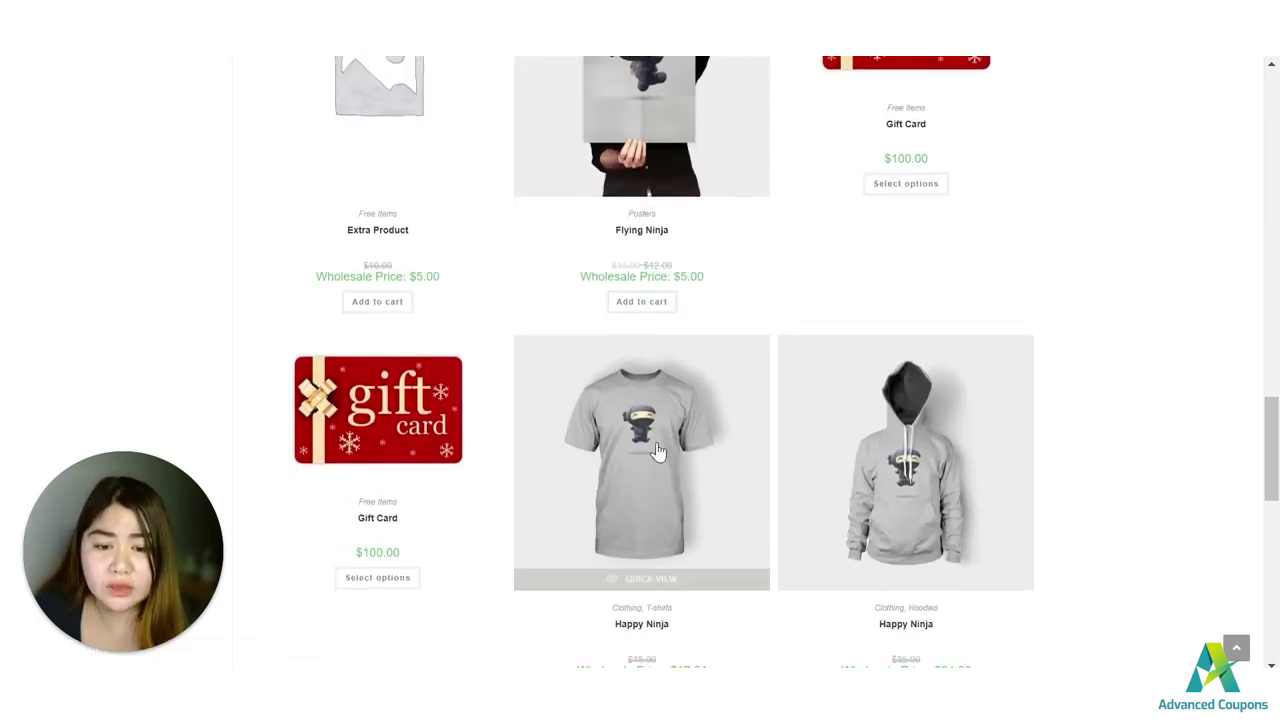
{"action": "scroll", "coordinate": [660, 451], "scroll_direction": "down", "scroll_amount": 2}
{"action": "left_click", "coordinate": [915, 600]}
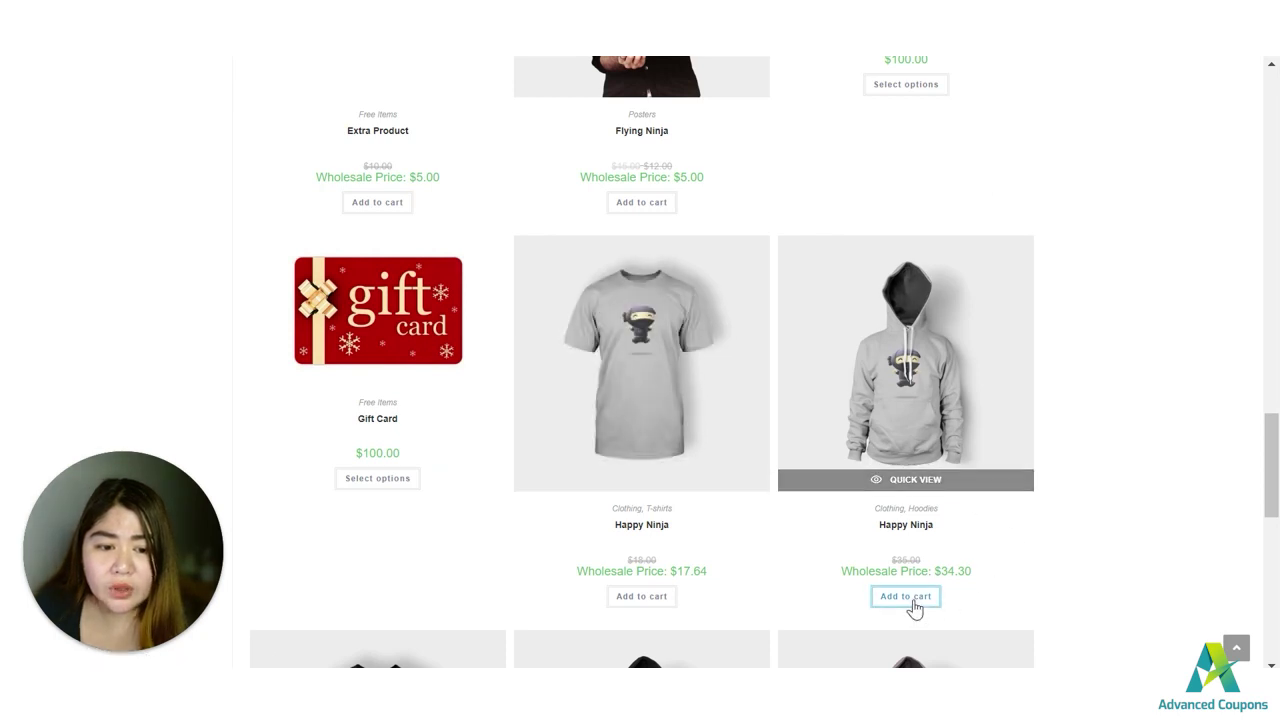
{"action": "left_click", "coordinate": [915, 600]}
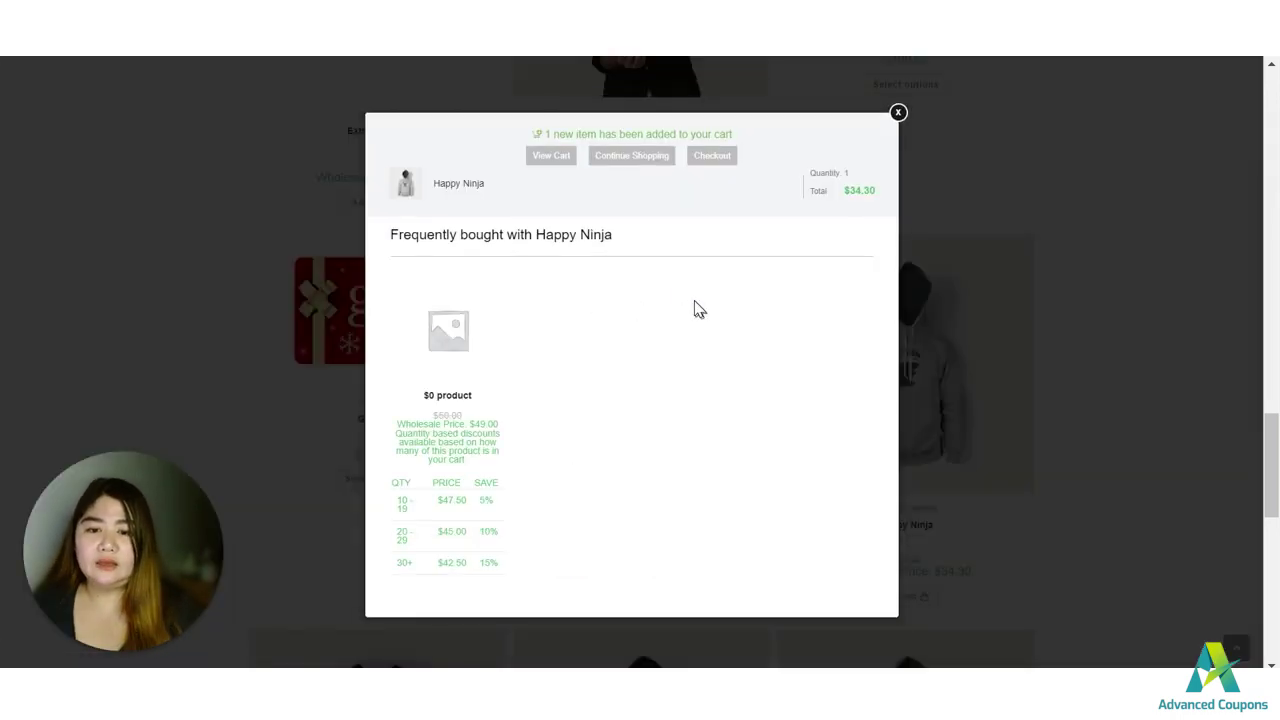
{"action": "left_click", "coordinate": [898, 112]}
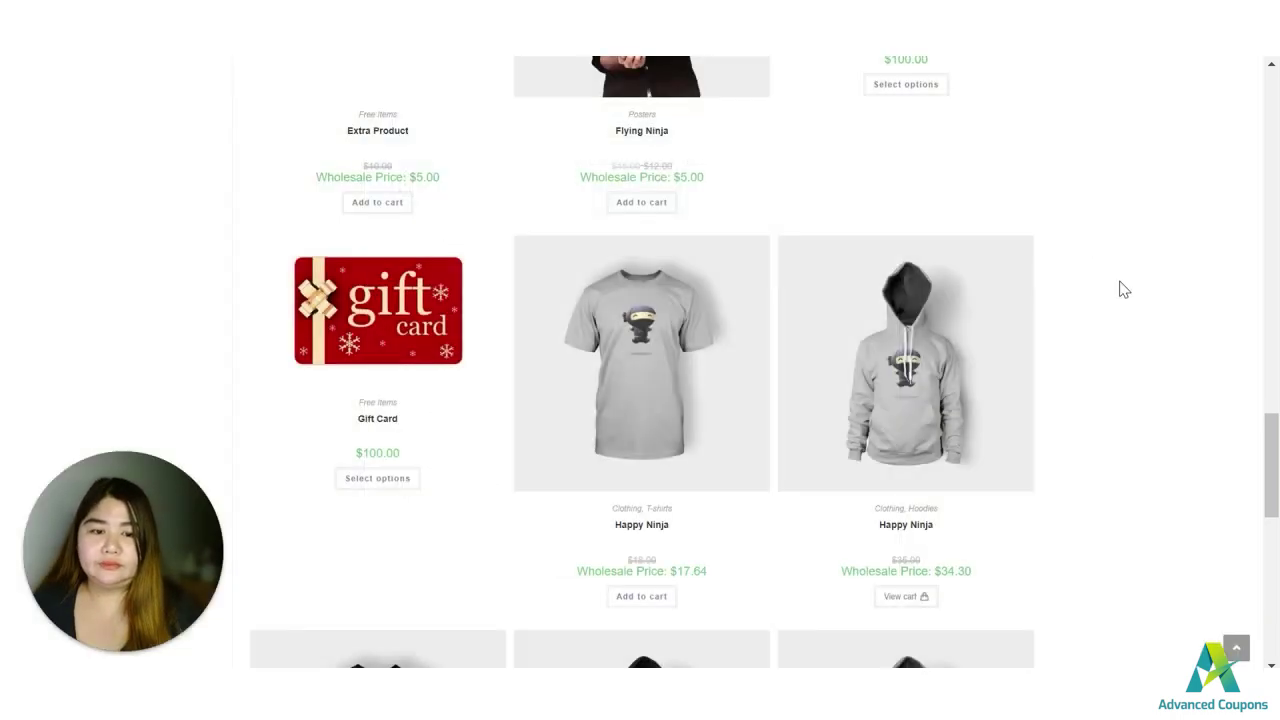
View the cart and try to apply the coupon code cashback to the single hoodie
{"action": "left_click", "coordinate": [920, 596]}
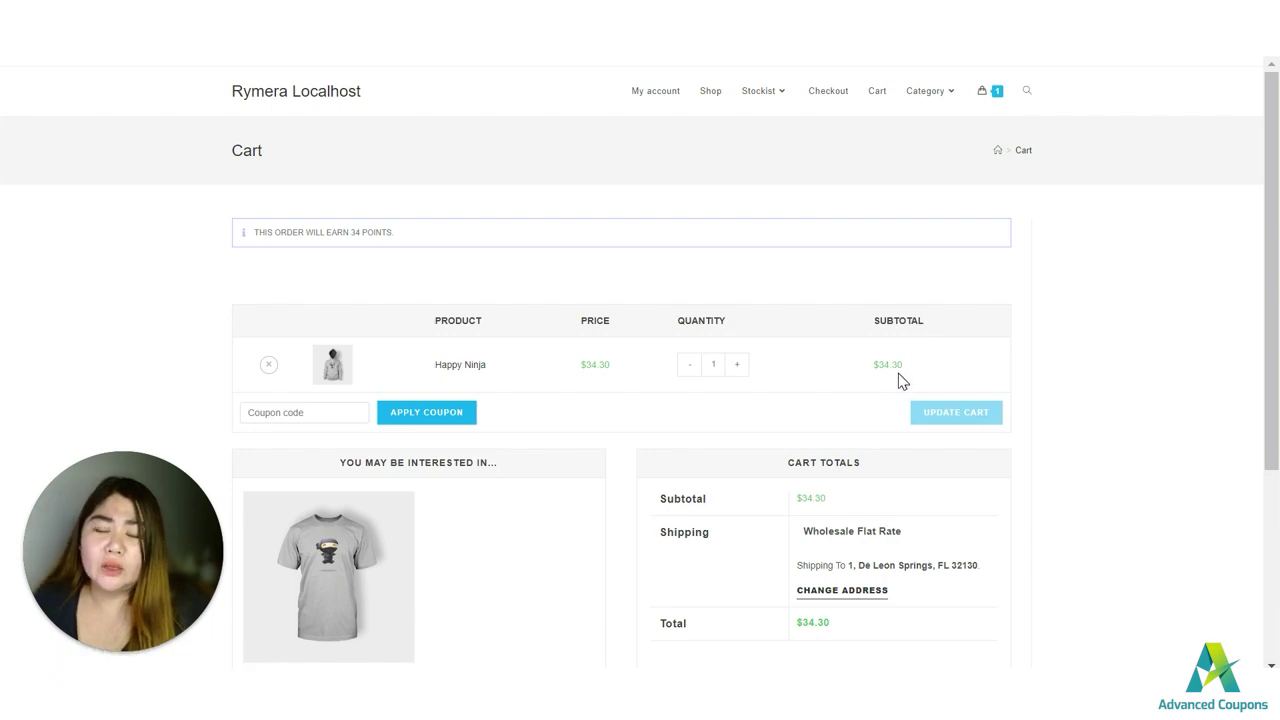
{"action": "left_click", "coordinate": [305, 412]}
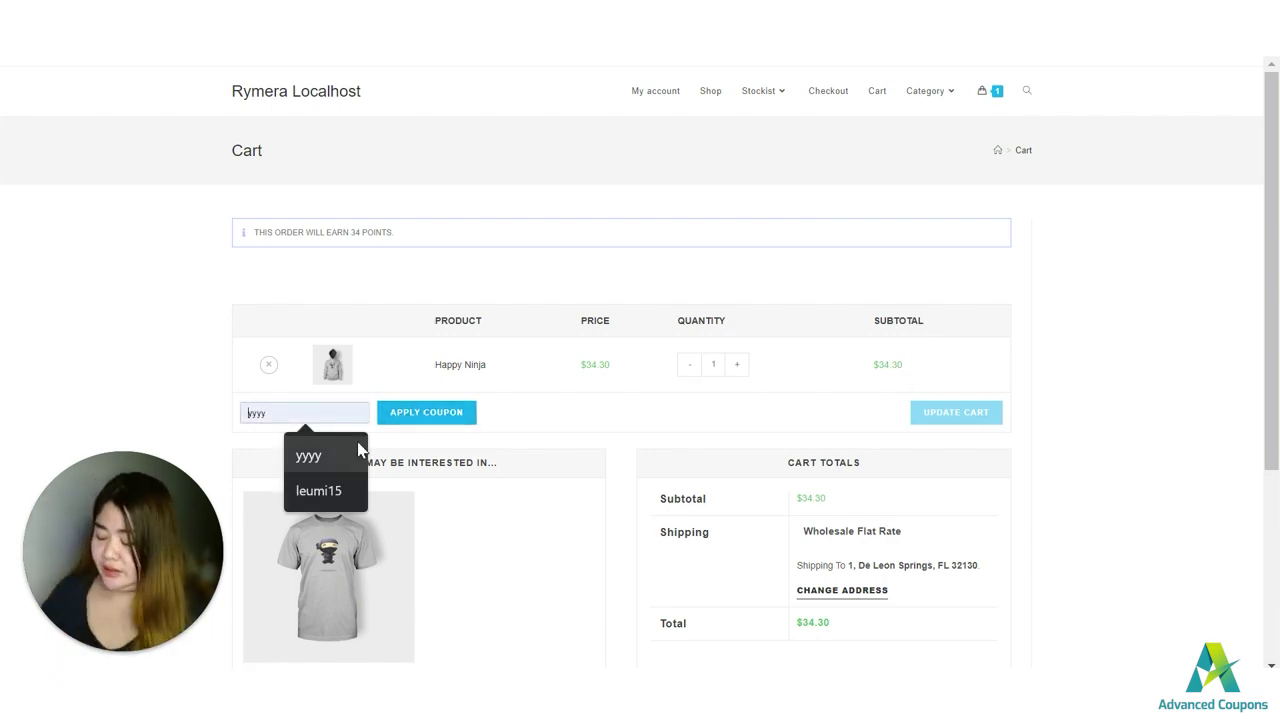
{"action": "type", "text": "cax"}
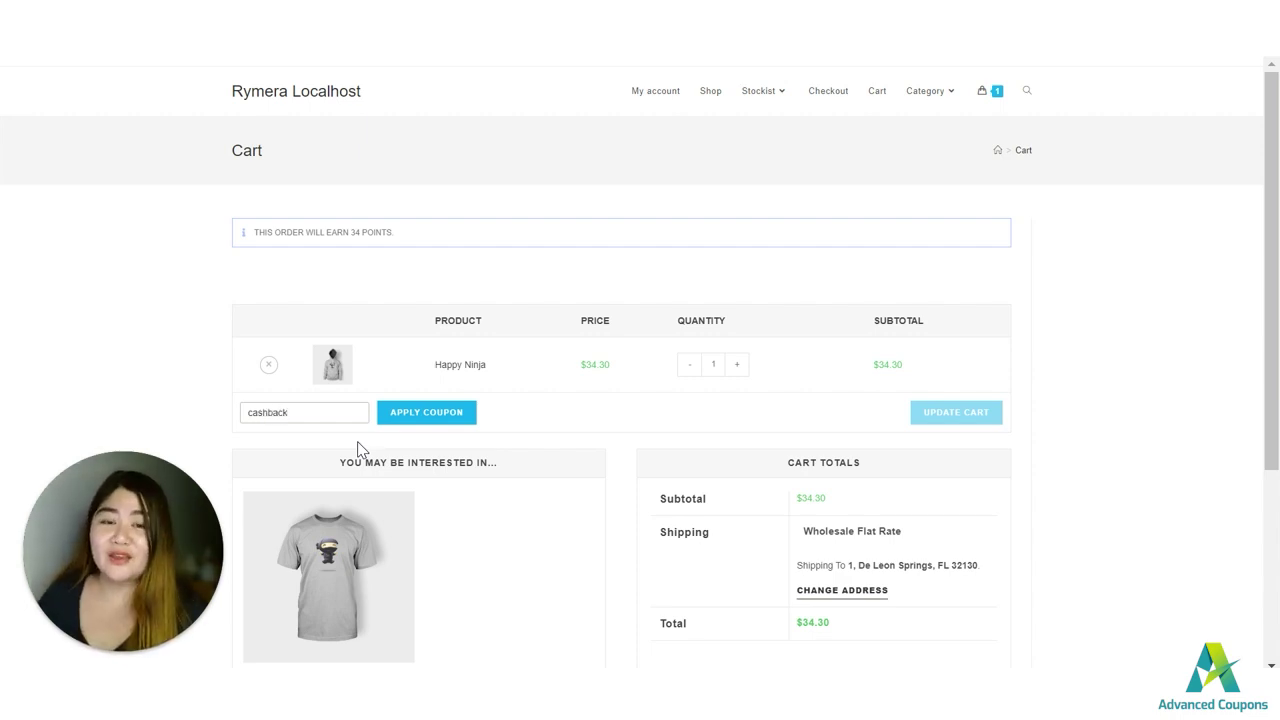
{"action": "left_click", "coordinate": [408, 422]}
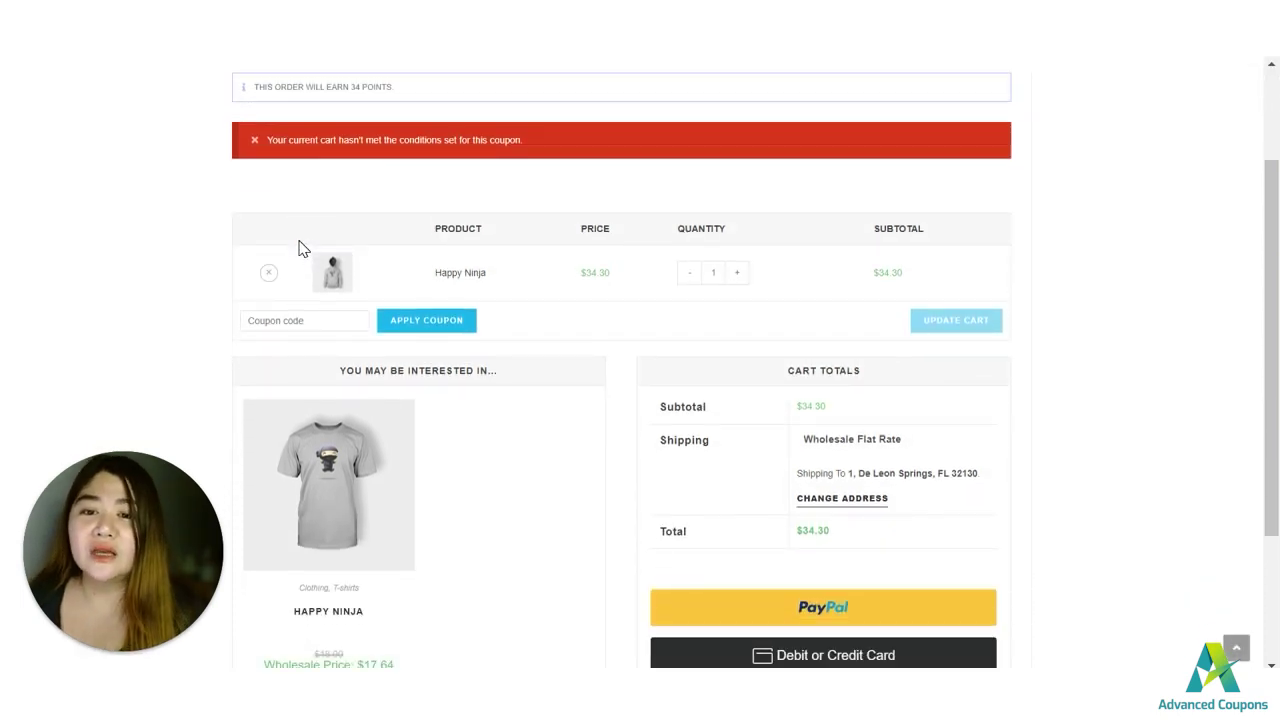
Update the cart to 4 Happy Ninja hoodies and enter the coupon code cashback
{"action": "left_click", "coordinate": [736, 274]}
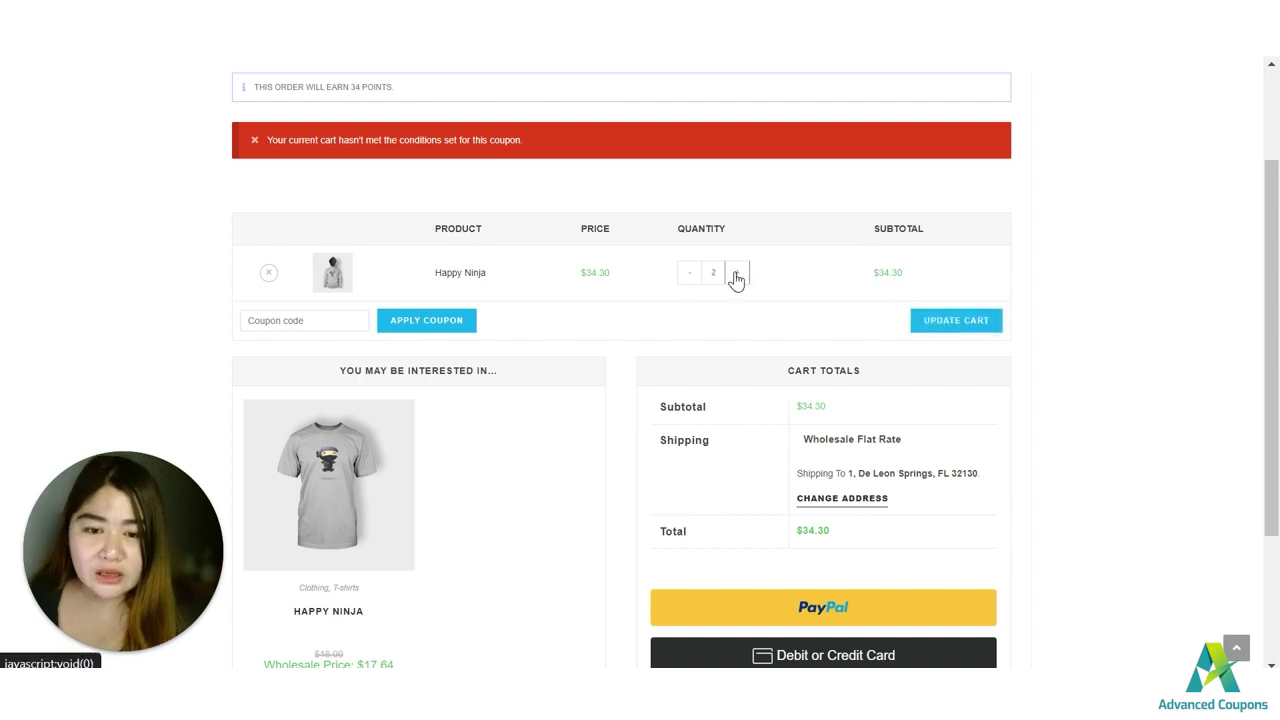
{"action": "left_click", "coordinate": [736, 274]}
{"action": "left_click", "coordinate": [736, 274]}
{"action": "left_click", "coordinate": [956, 320]}
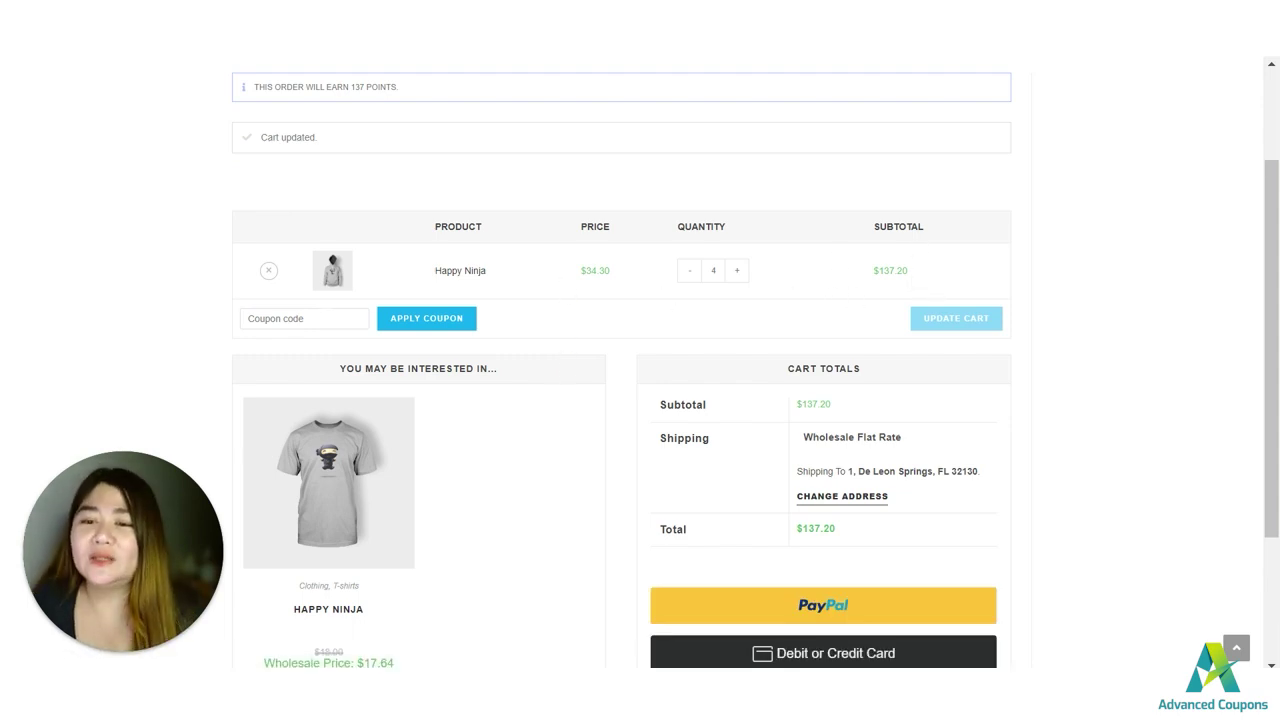
{"action": "left_click", "coordinate": [275, 318]}
{"action": "type", "text": "cashback"}
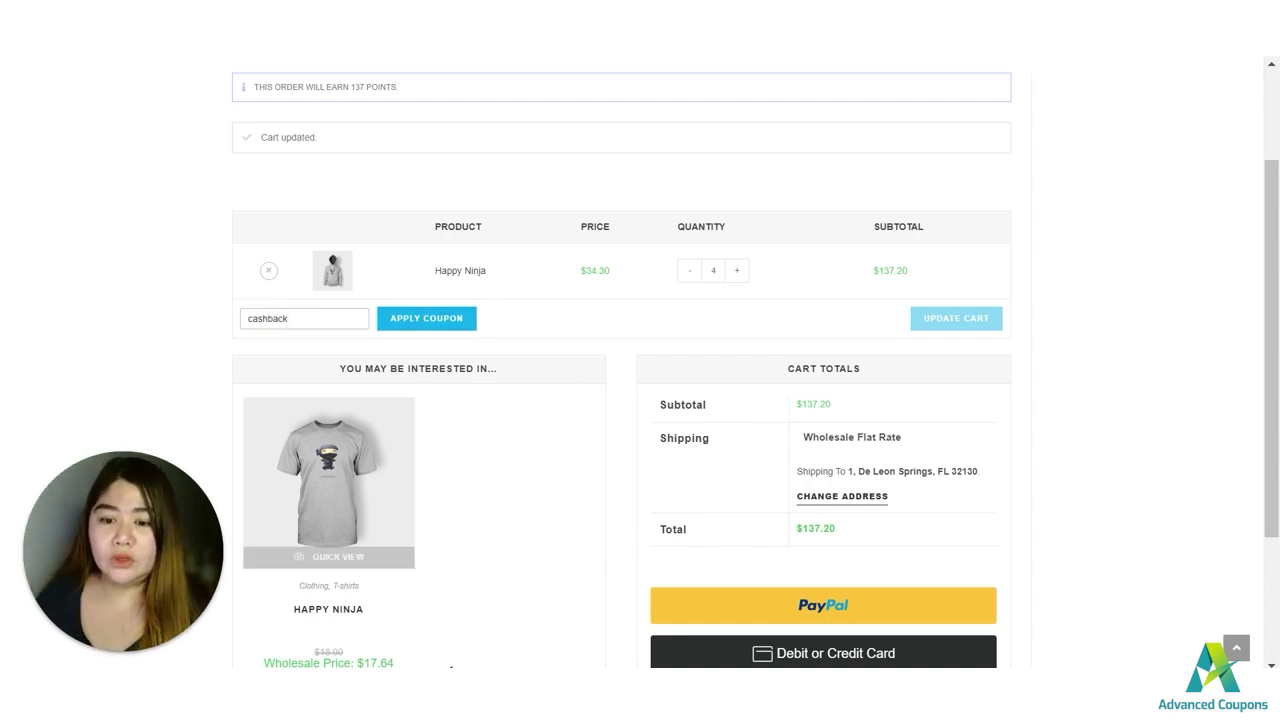
Switch to the coupon editor to review the cashback coupon's general settings, and return to the storefront cart
{"action": "left_click", "coordinate": [370, 655]}
{"action": "scroll", "coordinate": [983, 509], "scroll_direction": "down", "scroll_amount": 5}
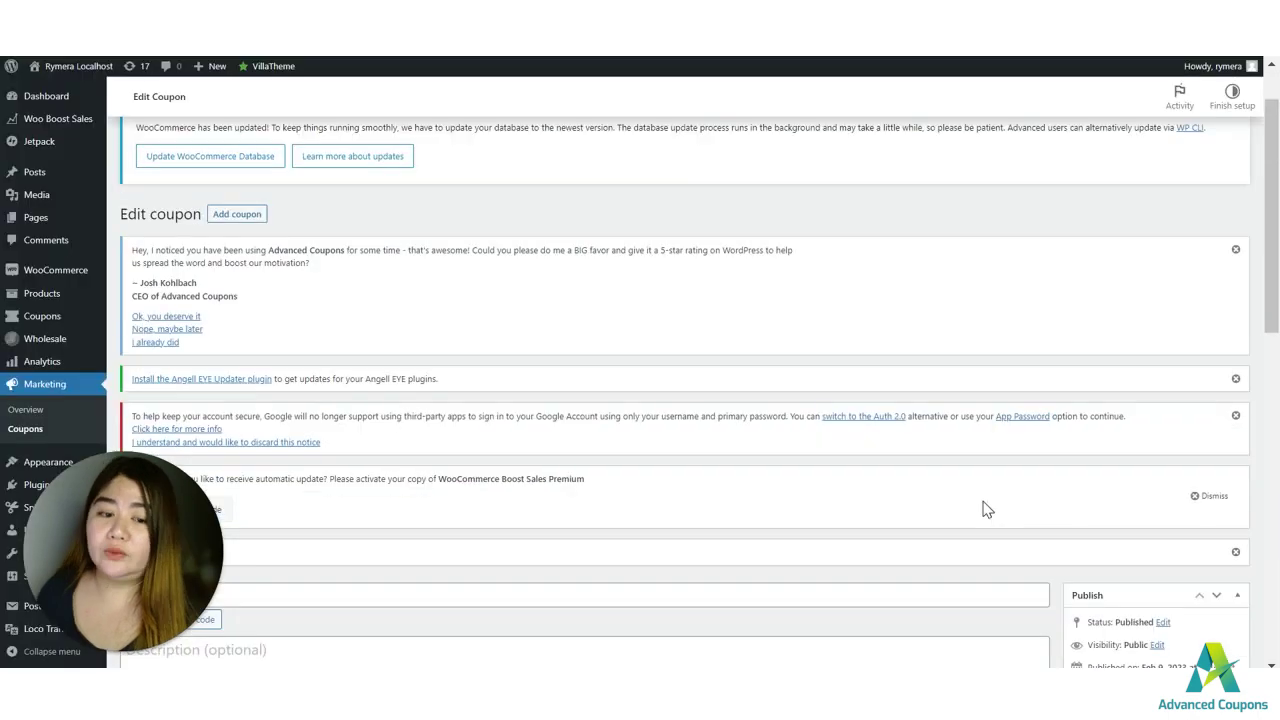
{"action": "scroll", "coordinate": [1099, 493], "scroll_direction": "down", "scroll_amount": 2}
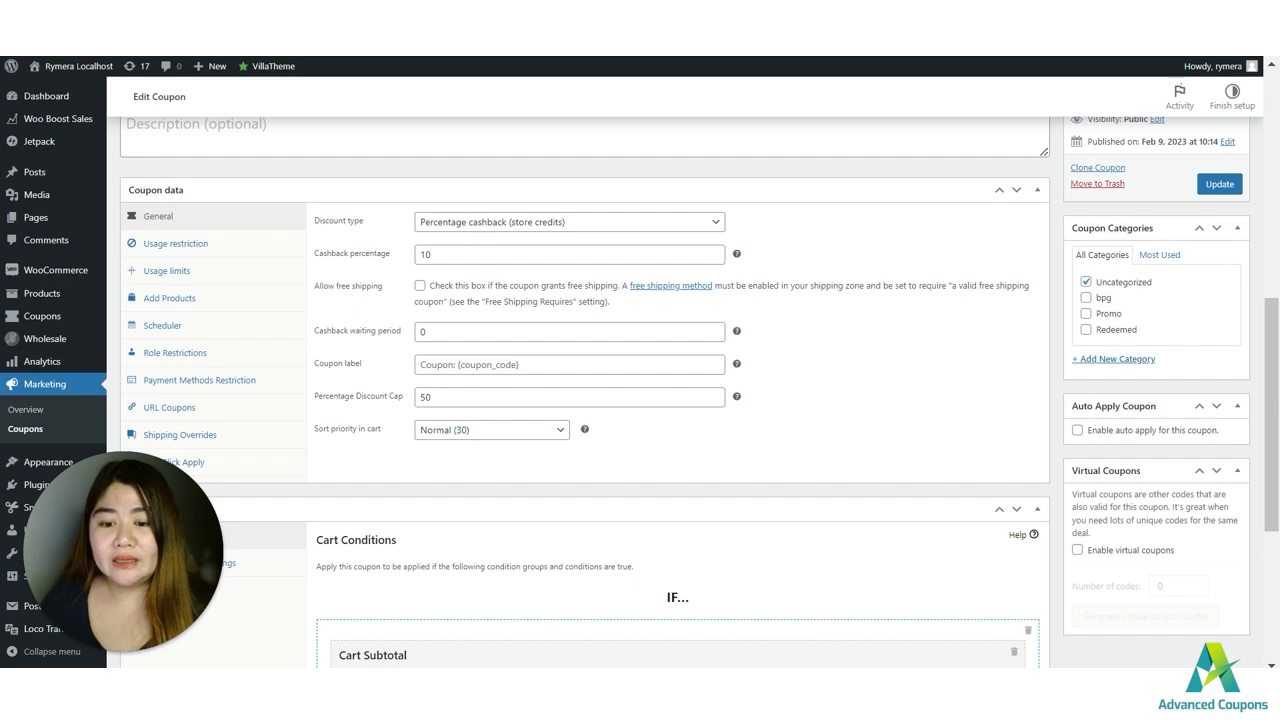
{"action": "mouse_move", "coordinate": [525, 645]}
{"action": "mouse_move", "coordinate": [514, 602]}
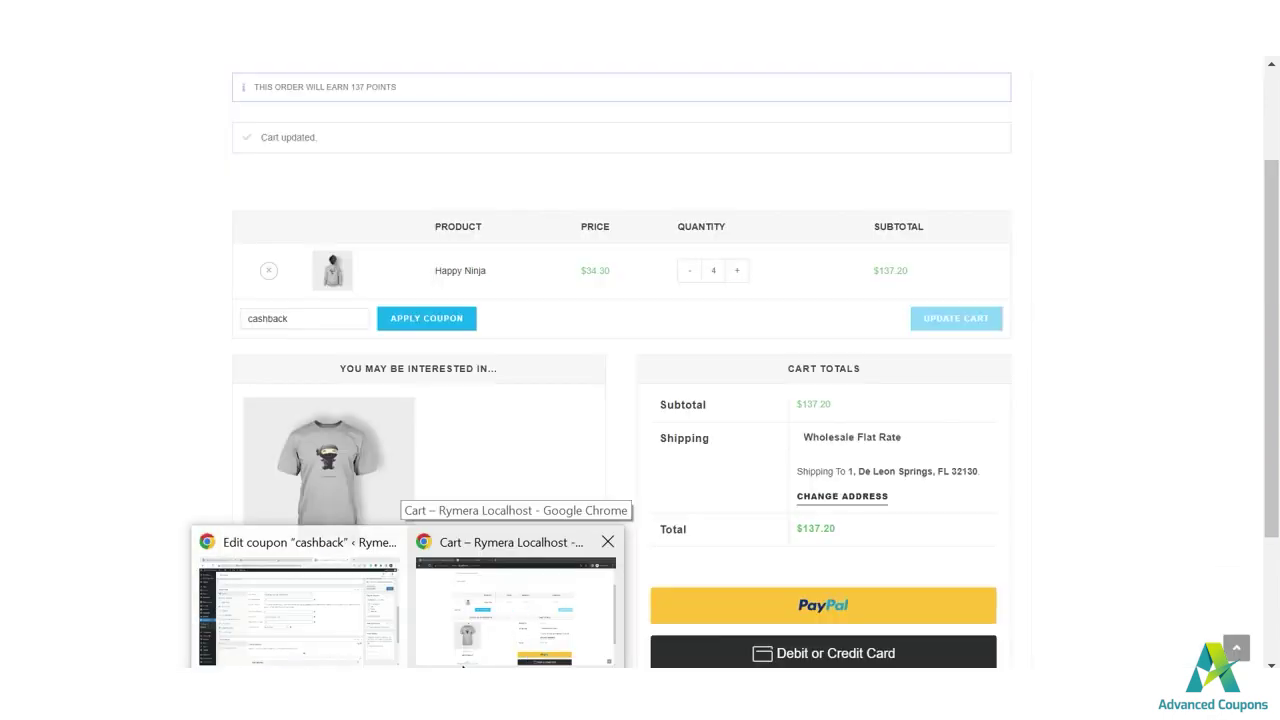
{"action": "left_click", "coordinate": [514, 602]}
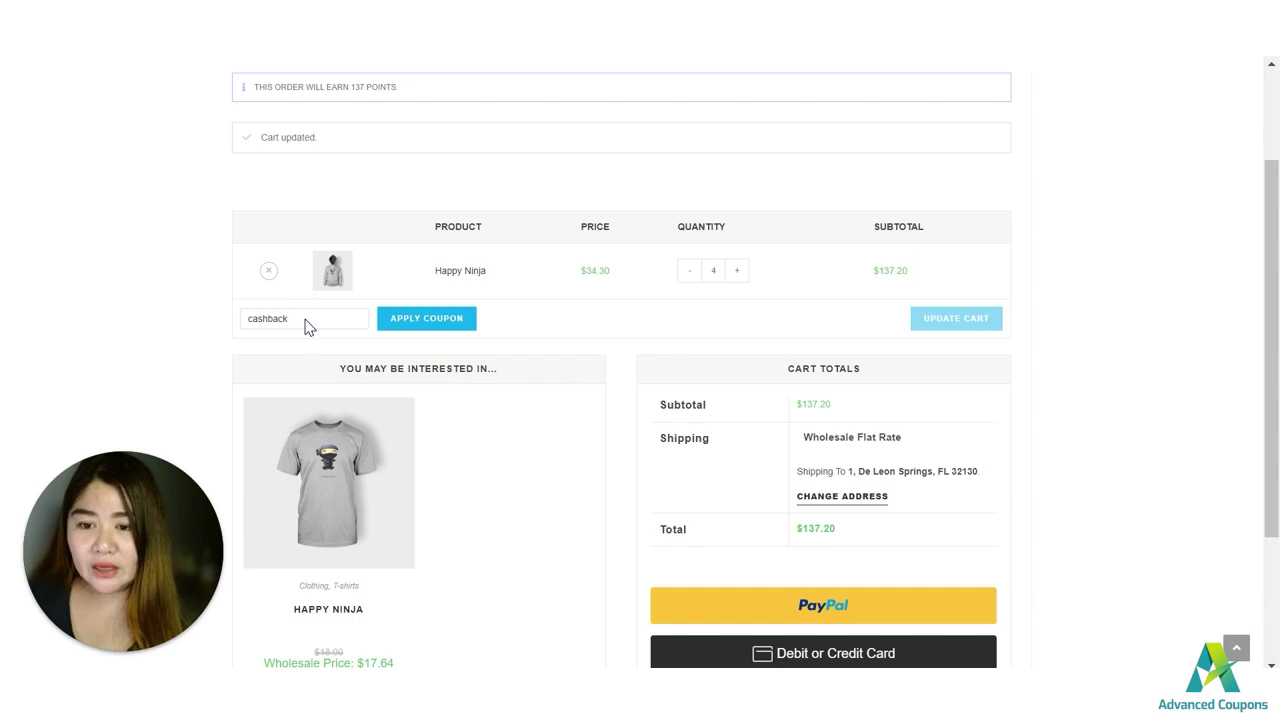
Apply the entered cashback coupon, enlarge the page to 90%, and highlight the store credits note in the cart totals
{"action": "left_click", "coordinate": [428, 328]}
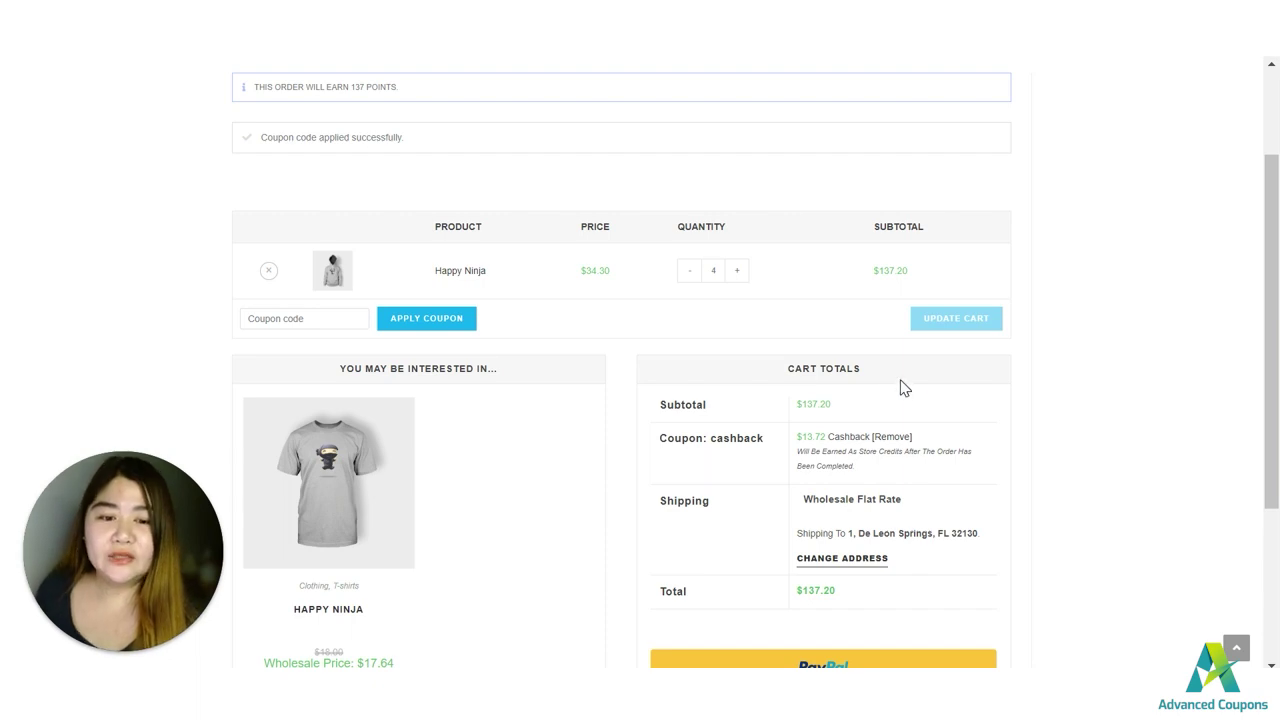
{"action": "key", "text": "ctrl+minus"}
{"action": "key", "text": "ctrl+plus"}
{"action": "key", "text": "ctrl+plus"}
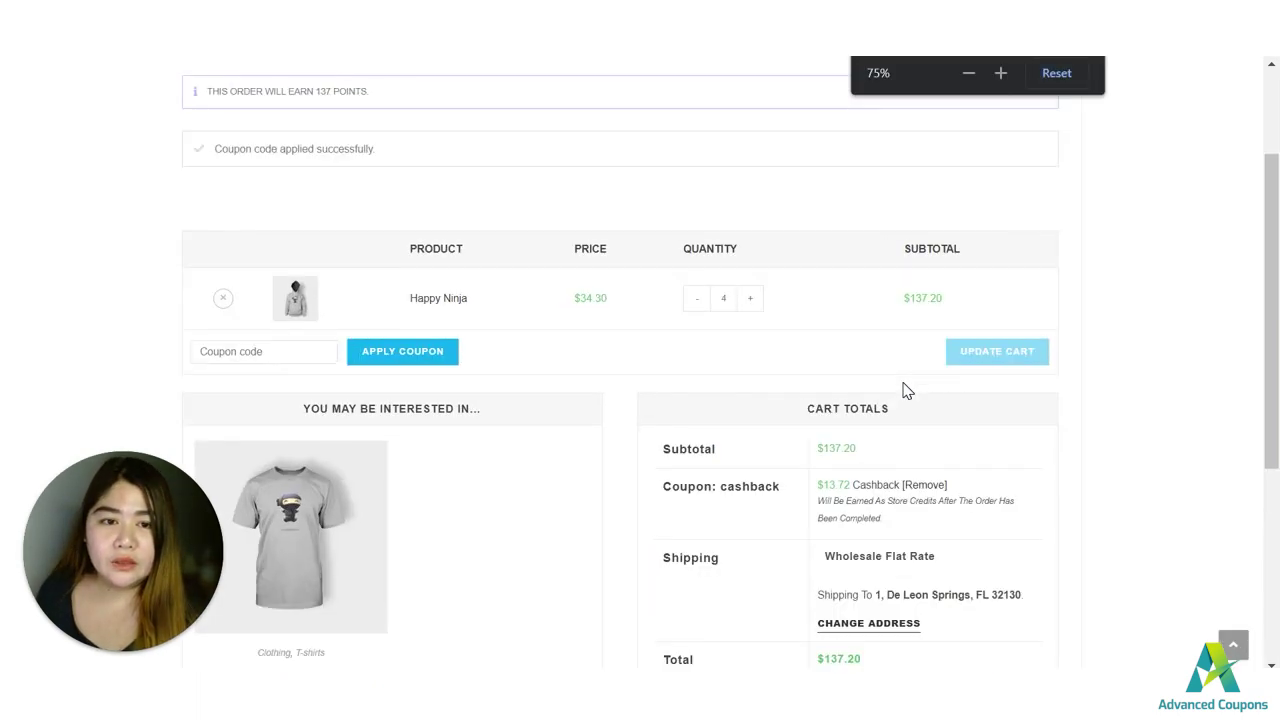
{"action": "key", "text": "ctrl+plus"}
{"action": "scroll", "coordinate": [1037, 449], "scroll_direction": "down", "scroll_amount": 2}
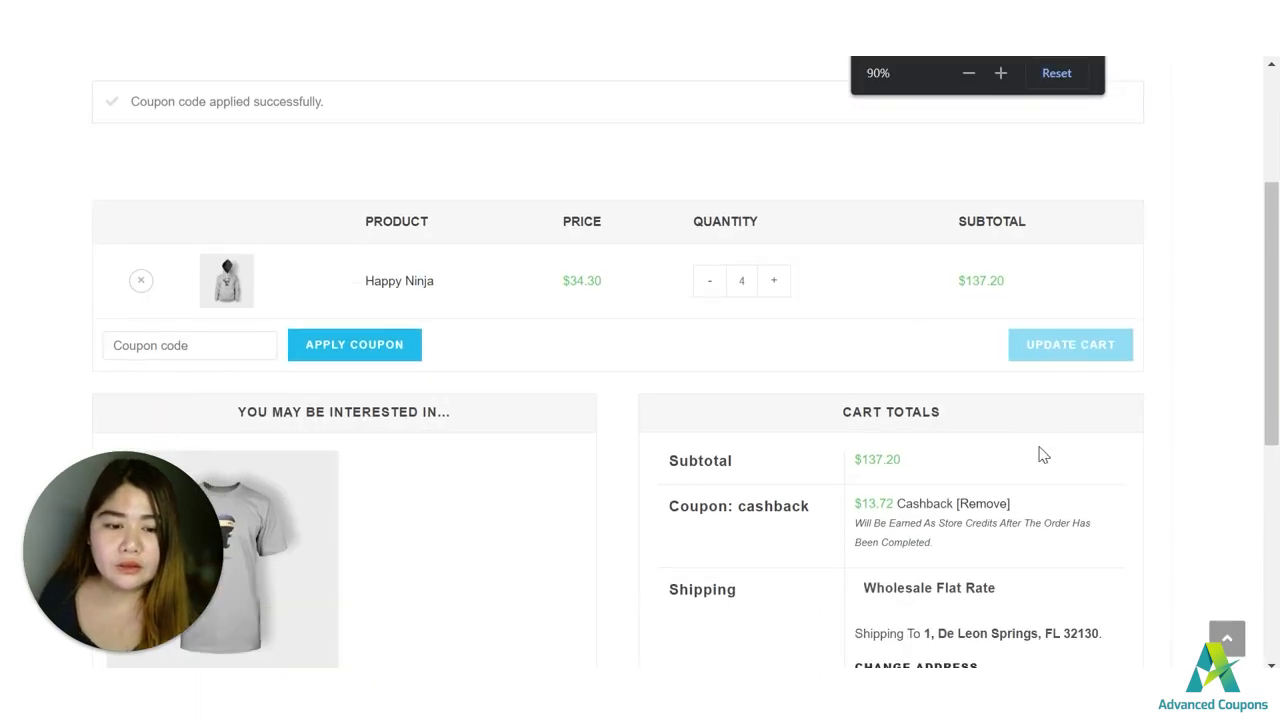
{"action": "left_click_drag", "start_coordinate": [940, 407], "coordinate": [850, 388]}
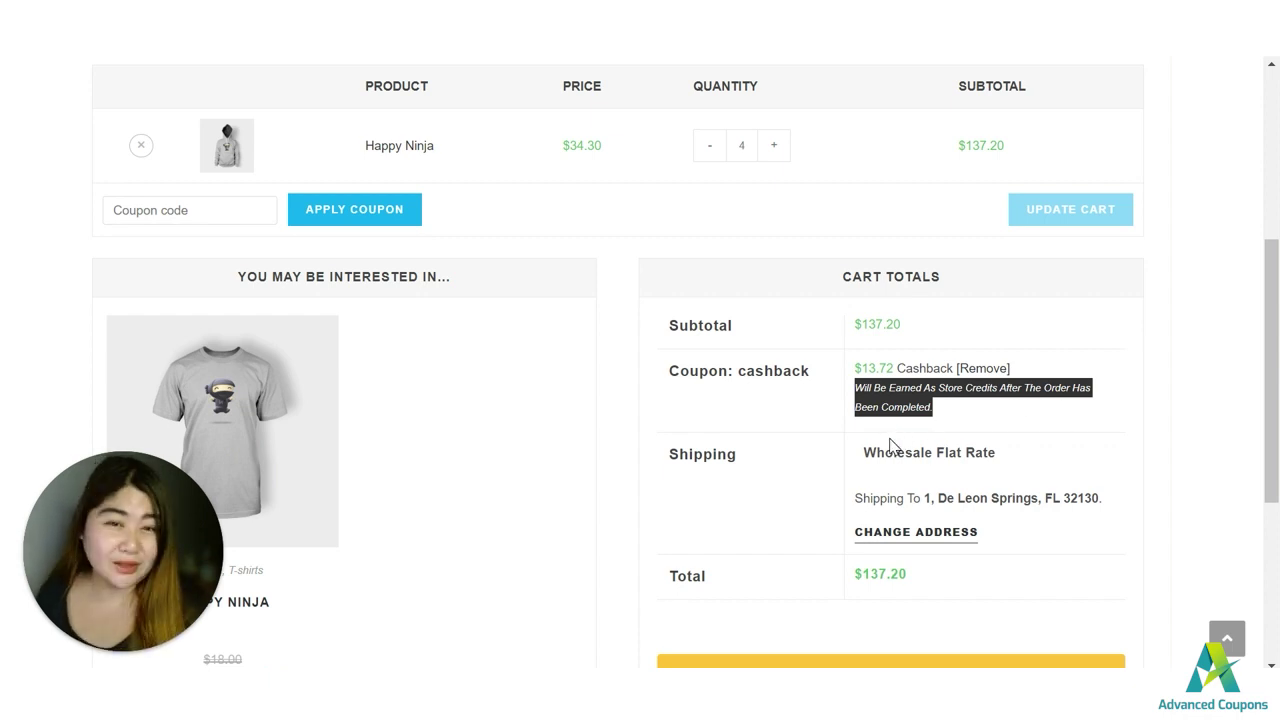
Proceed to checkout and examine the cashback line and Store Credit Balance in the order summary
{"action": "scroll", "coordinate": [888, 450], "scroll_direction": "down", "scroll_amount": 1}
{"action": "scroll", "coordinate": [886, 434], "scroll_direction": "down", "scroll_amount": 1}
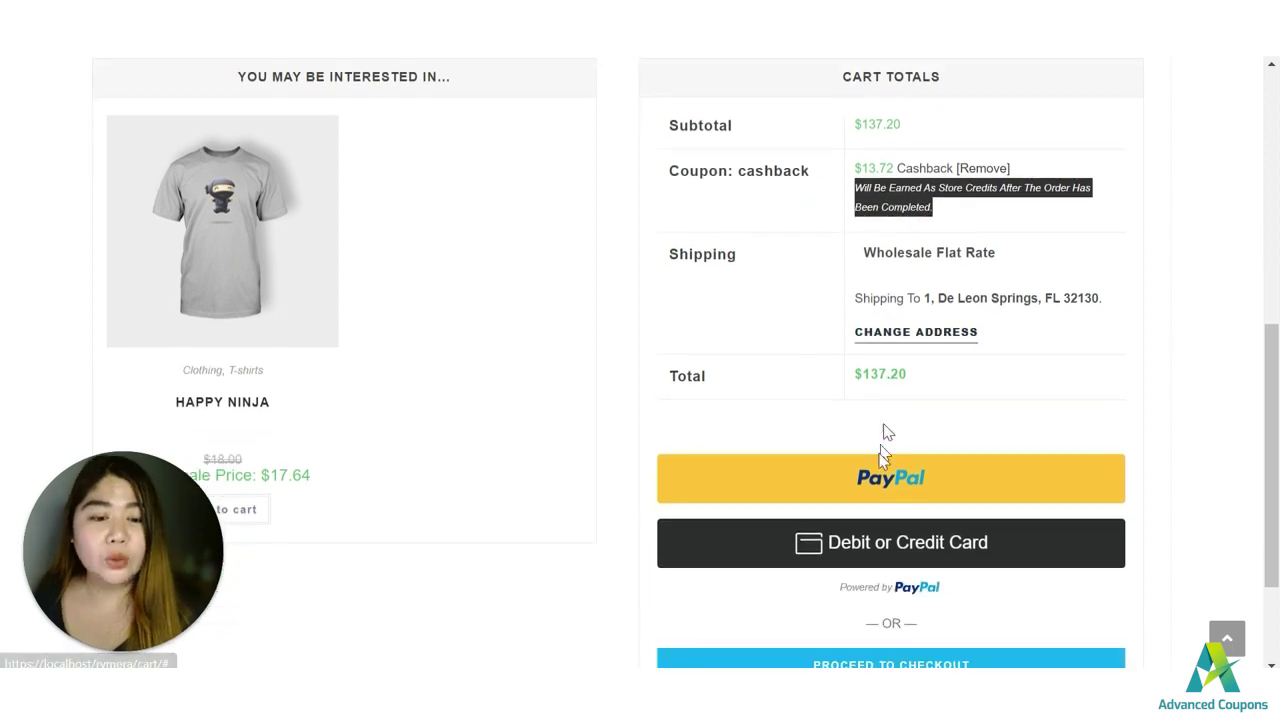
{"action": "scroll", "coordinate": [850, 525], "scroll_direction": "down", "scroll_amount": 1}
{"action": "left_click", "coordinate": [880, 609]}
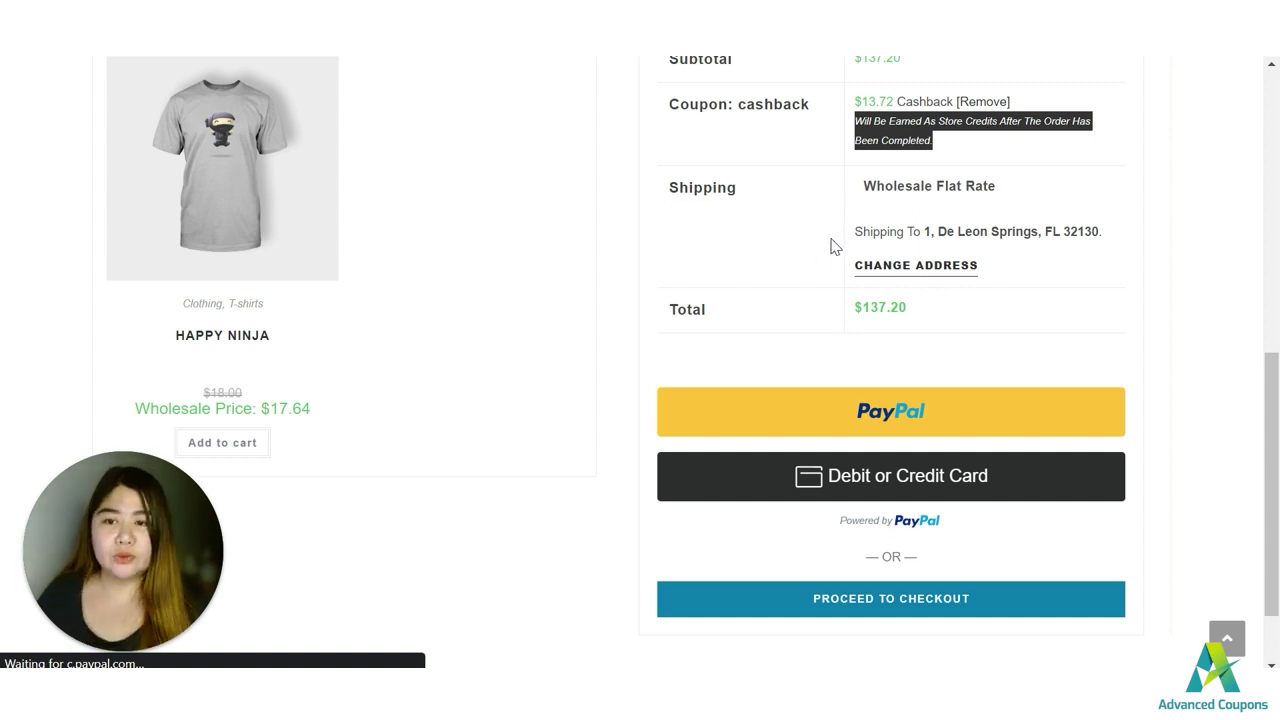
{"action": "scroll", "coordinate": [980, 227], "scroll_direction": "down", "scroll_amount": 2}
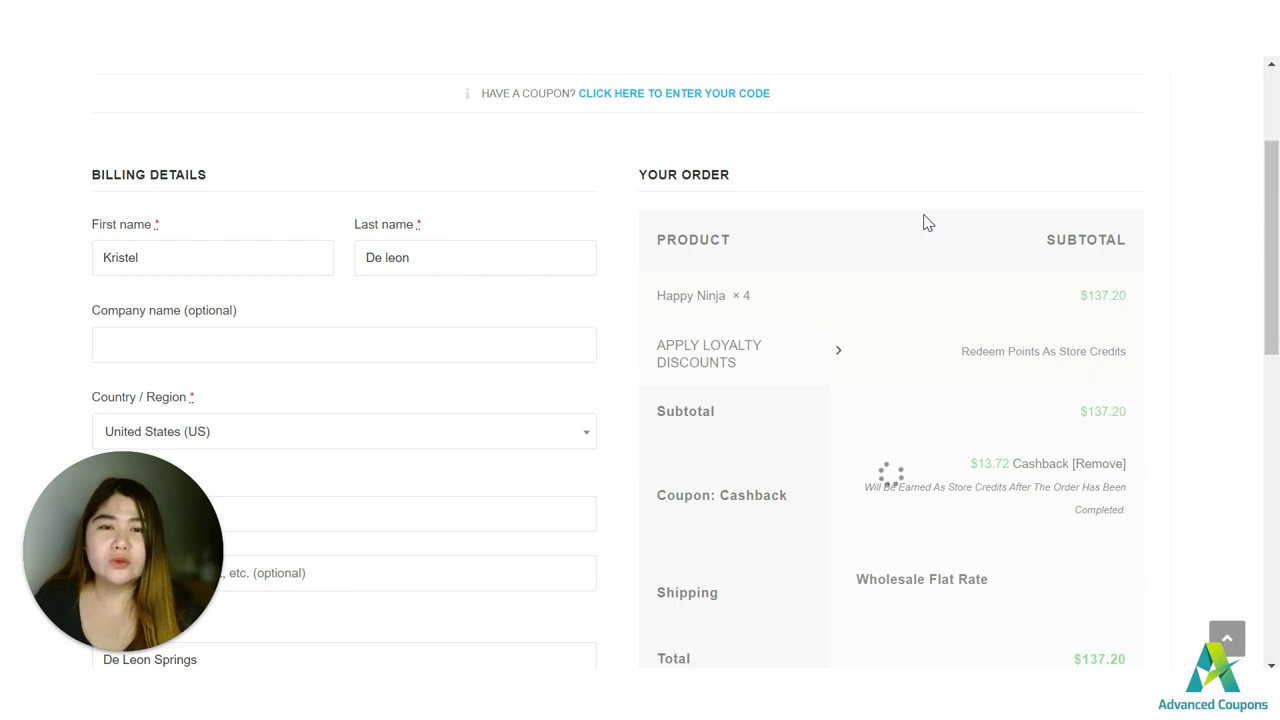
{"action": "scroll", "coordinate": [885, 345], "scroll_direction": "down", "scroll_amount": 1}
{"action": "scroll", "coordinate": [895, 375], "scroll_direction": "down", "scroll_amount": 2}
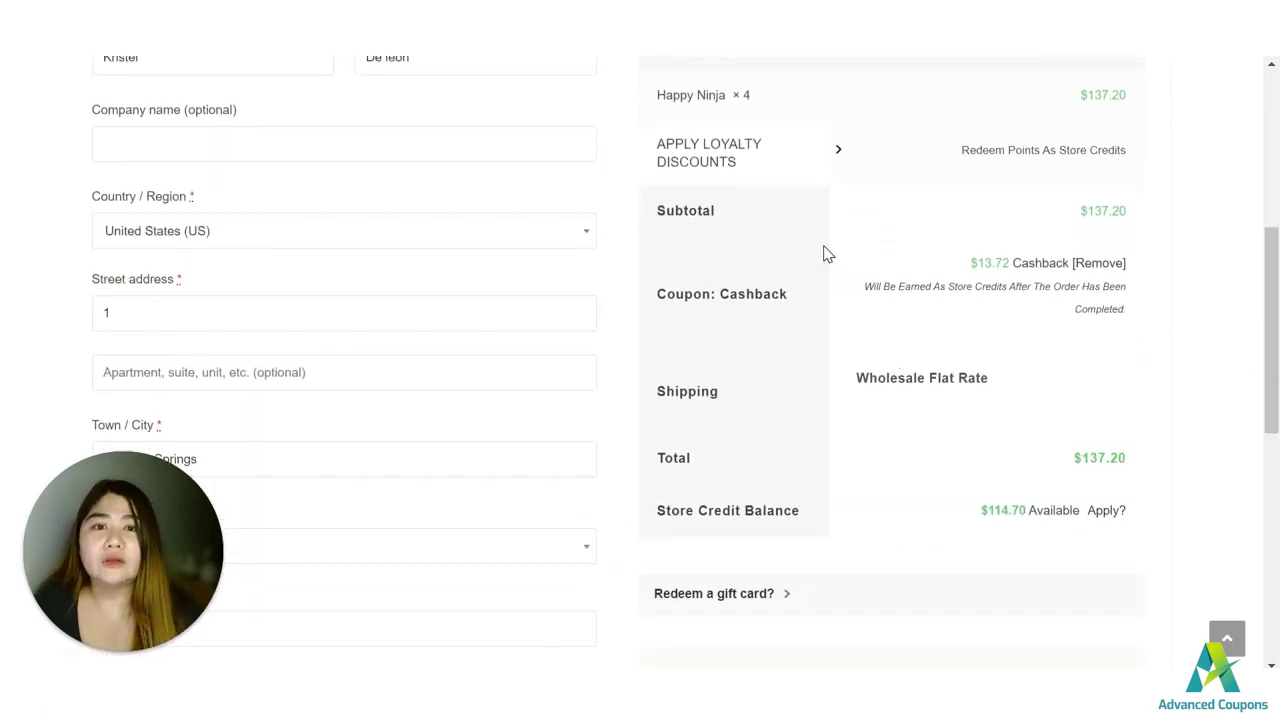
{"action": "scroll", "coordinate": [826, 254], "scroll_direction": "down", "scroll_amount": 1}
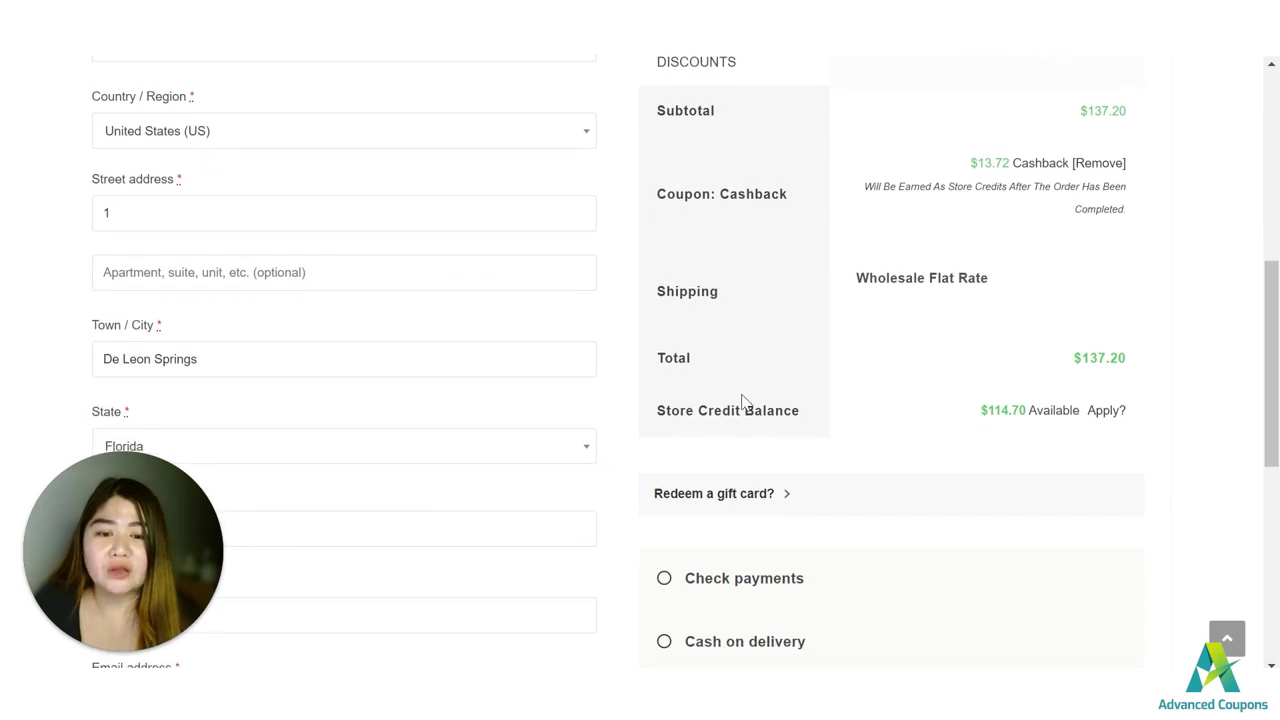
{"action": "left_click_drag", "start_coordinate": [666, 410], "coordinate": [818, 422]}
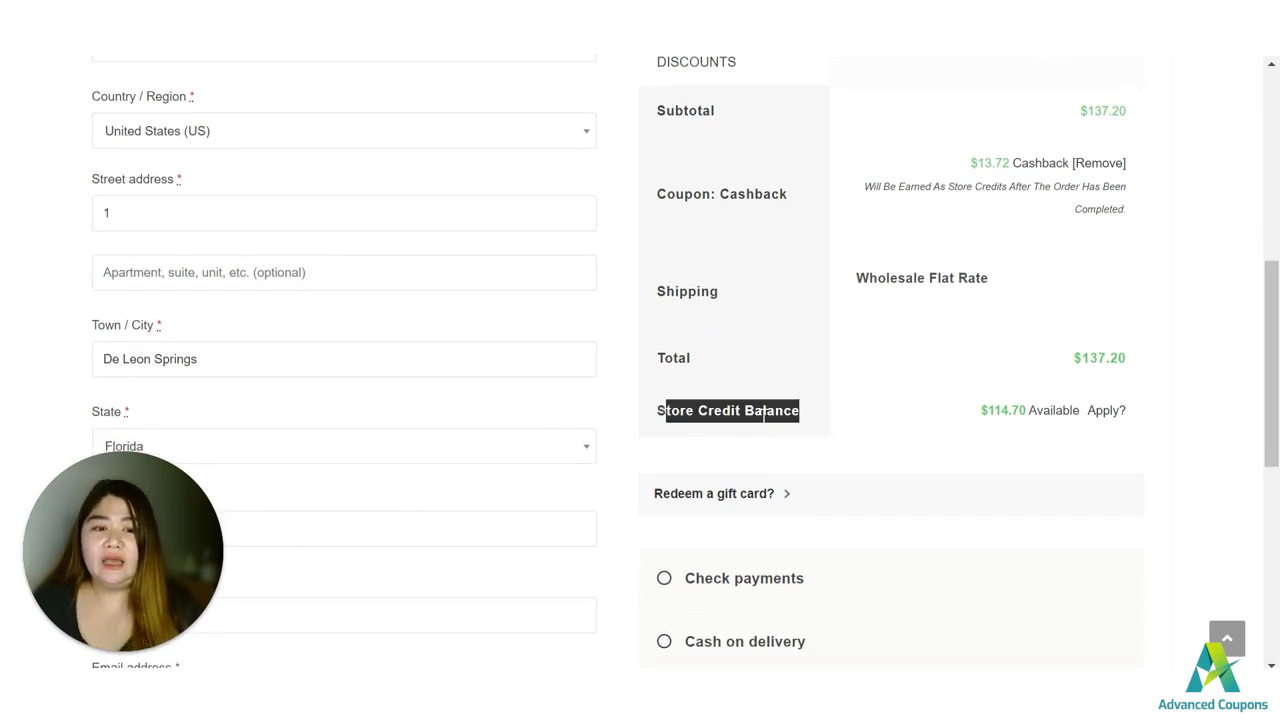
Enter 50 as the store credit amount for the order and dismiss the entry without applying it
{"action": "left_click", "coordinate": [1107, 412]}
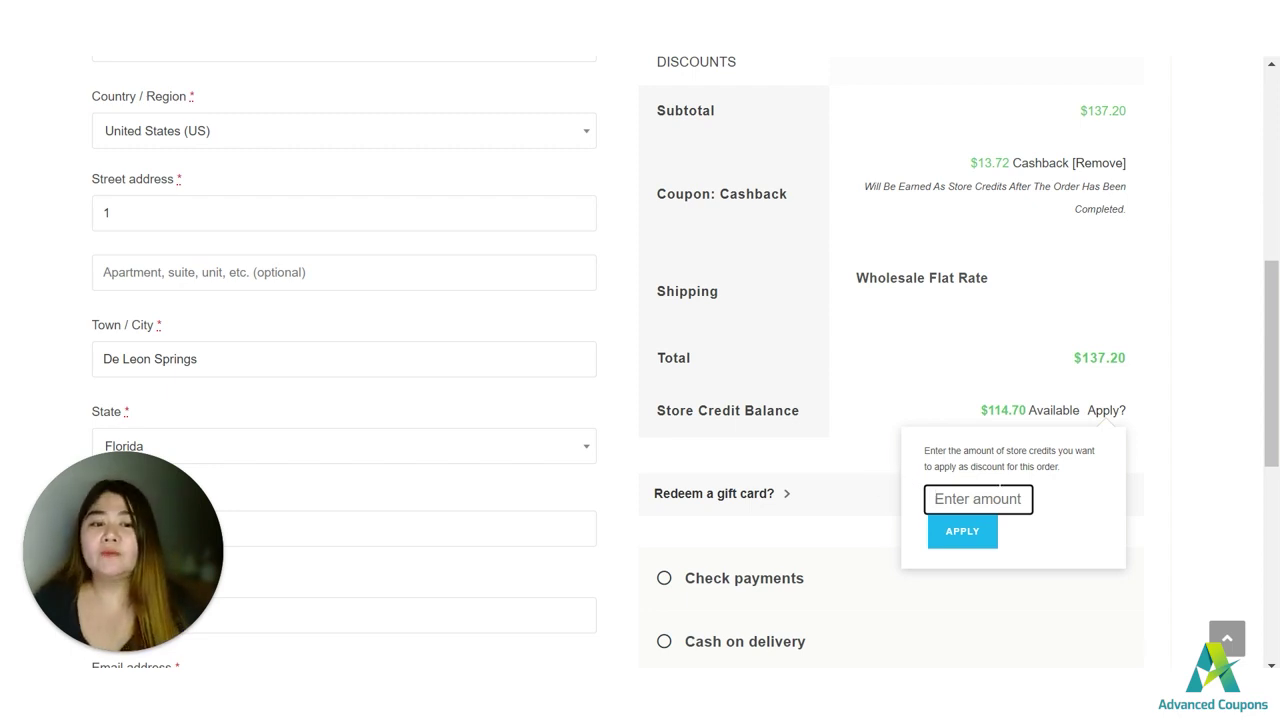
{"action": "type", "text": "50"}
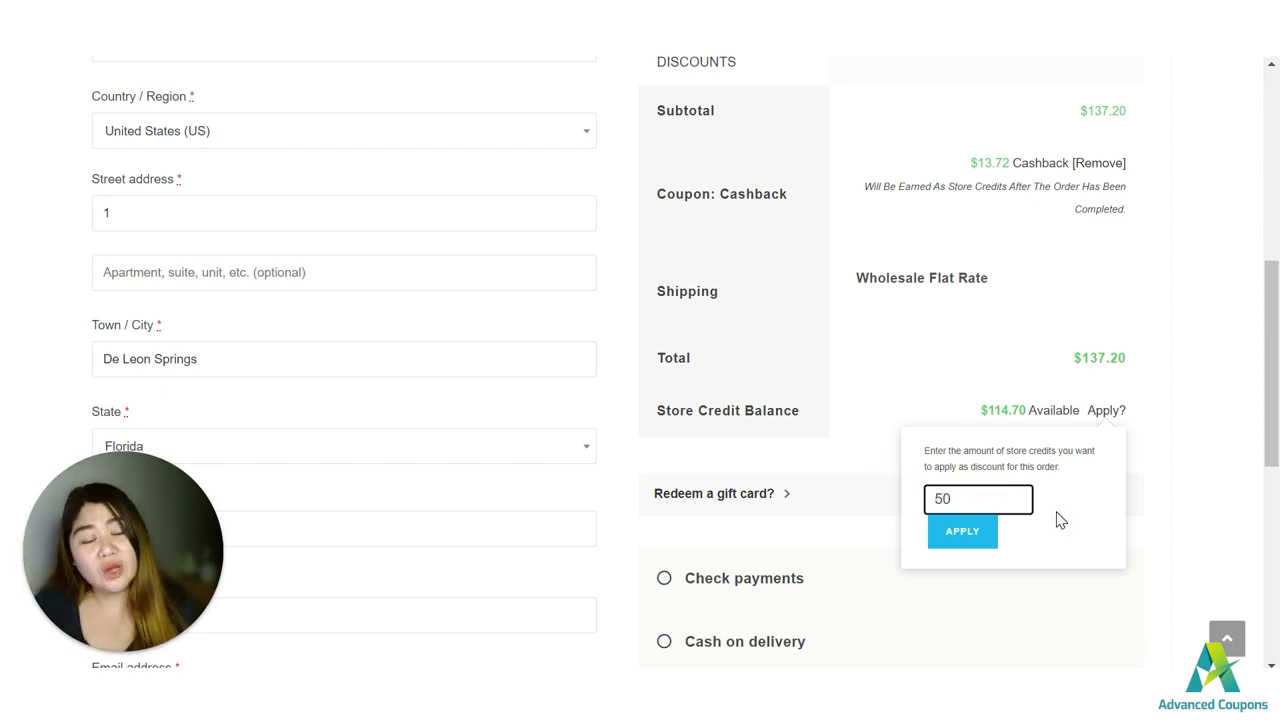
{"action": "key", "text": "ctrl+a"}
{"action": "left_click", "coordinate": [927, 588]}
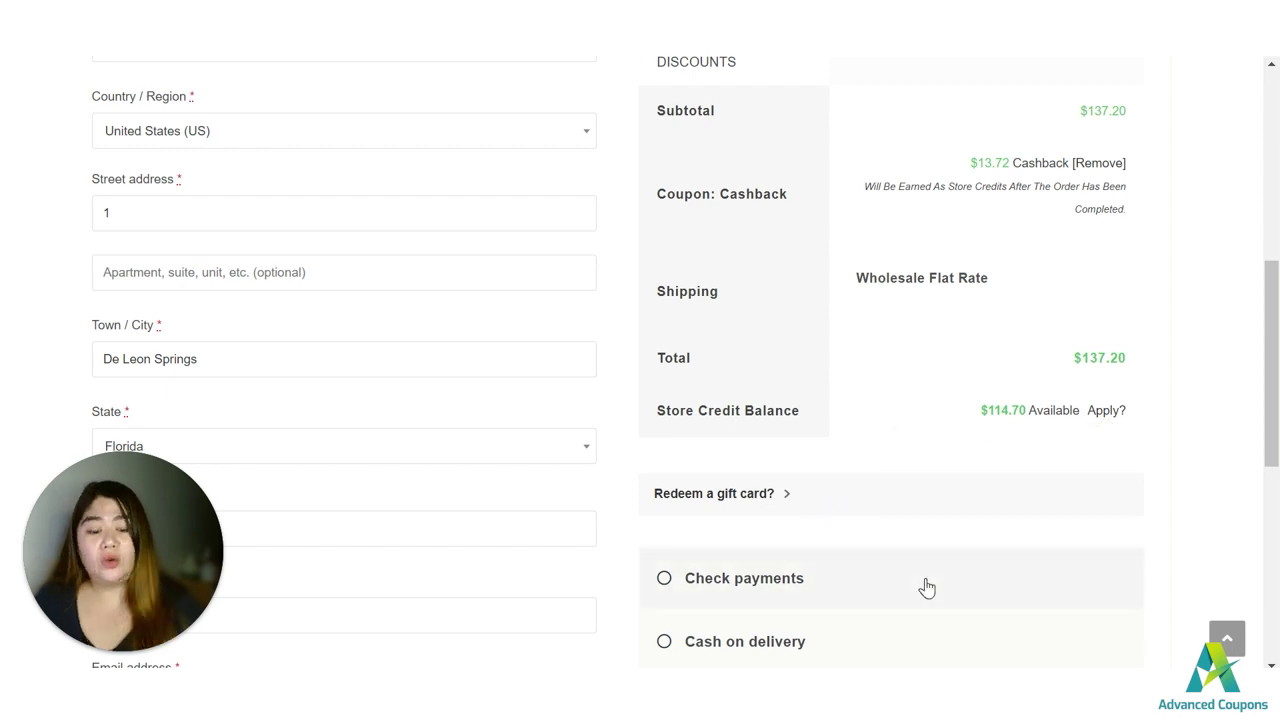
Enter 20 as the store credit amount, dismiss the entry without applying it, and highlight the order total
{"action": "left_click", "coordinate": [1096, 413]}
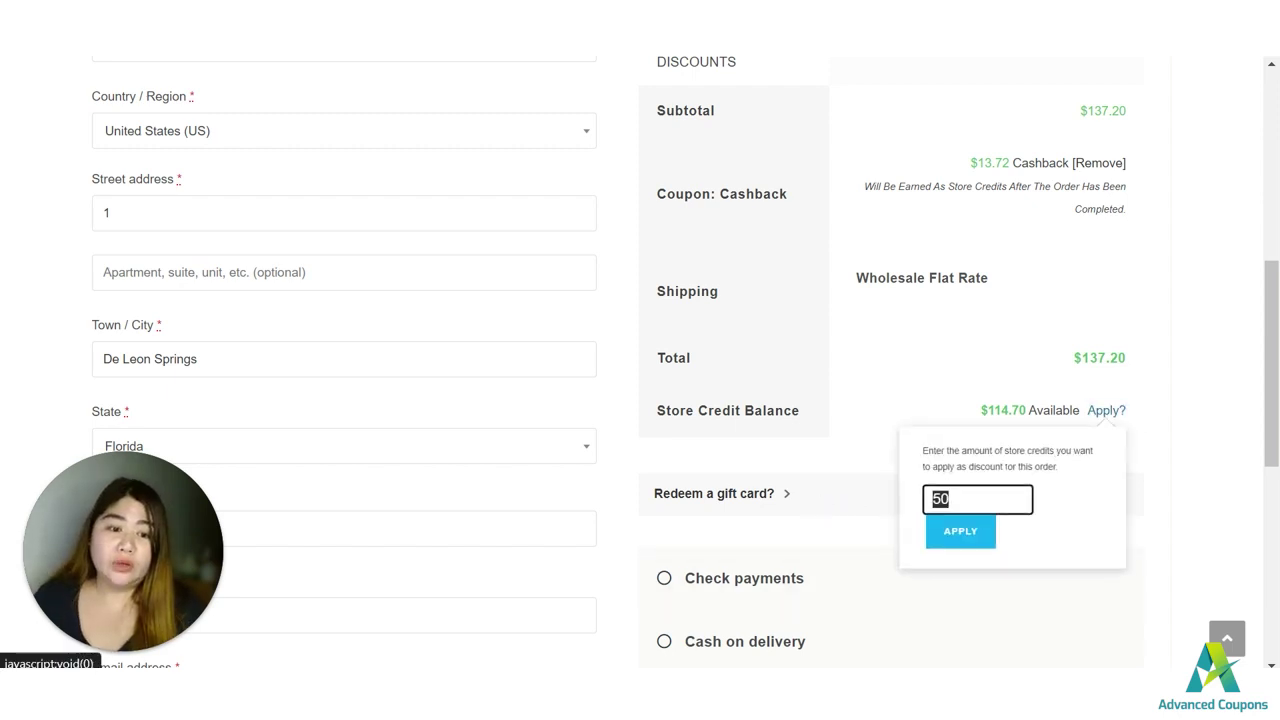
{"action": "type", "text": "20"}
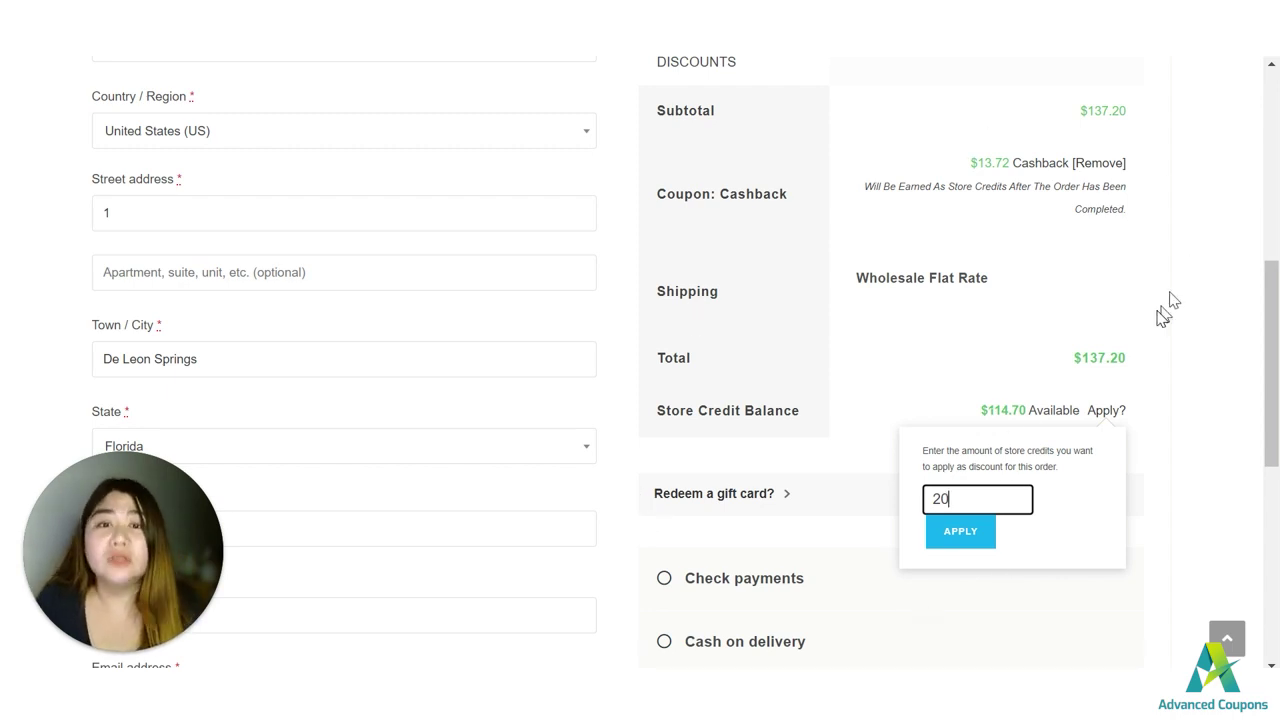
{"action": "left_click_drag", "start_coordinate": [675, 358], "coordinate": [1199, 394]}
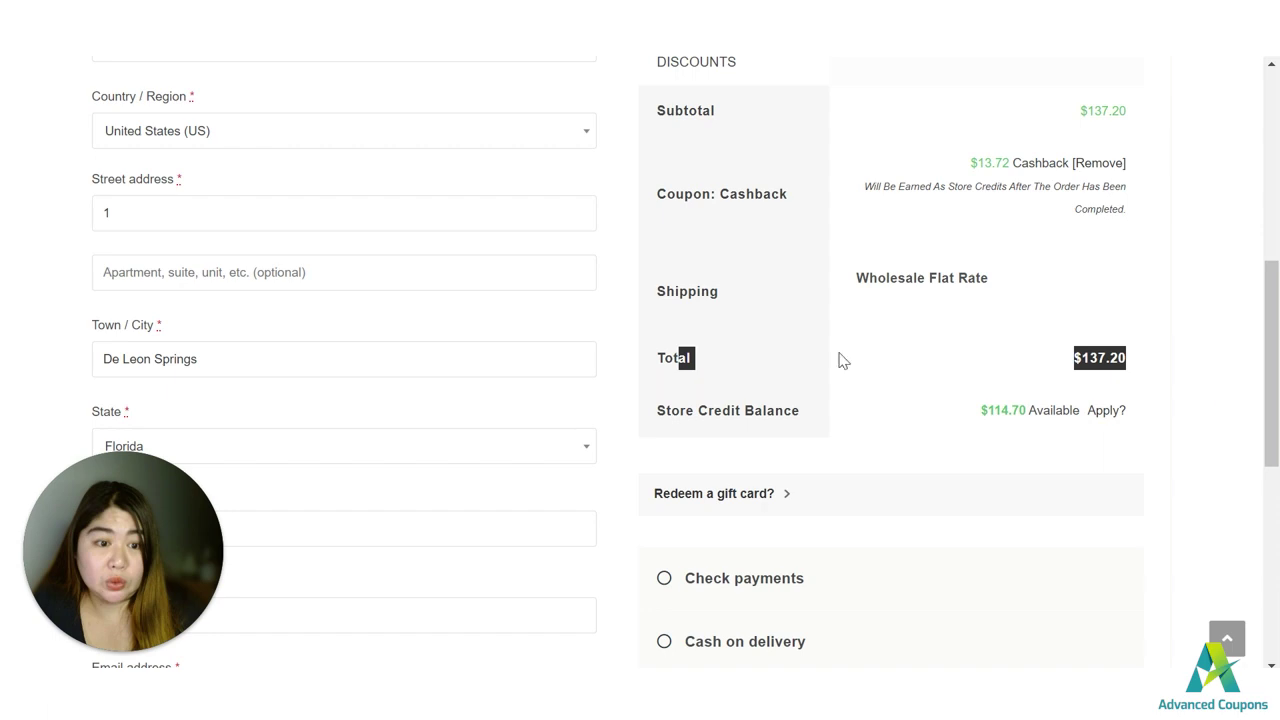
Place the order with direct bank transfer as the payment method
{"action": "scroll", "coordinate": [897, 372], "scroll_direction": "down", "scroll_amount": 6}
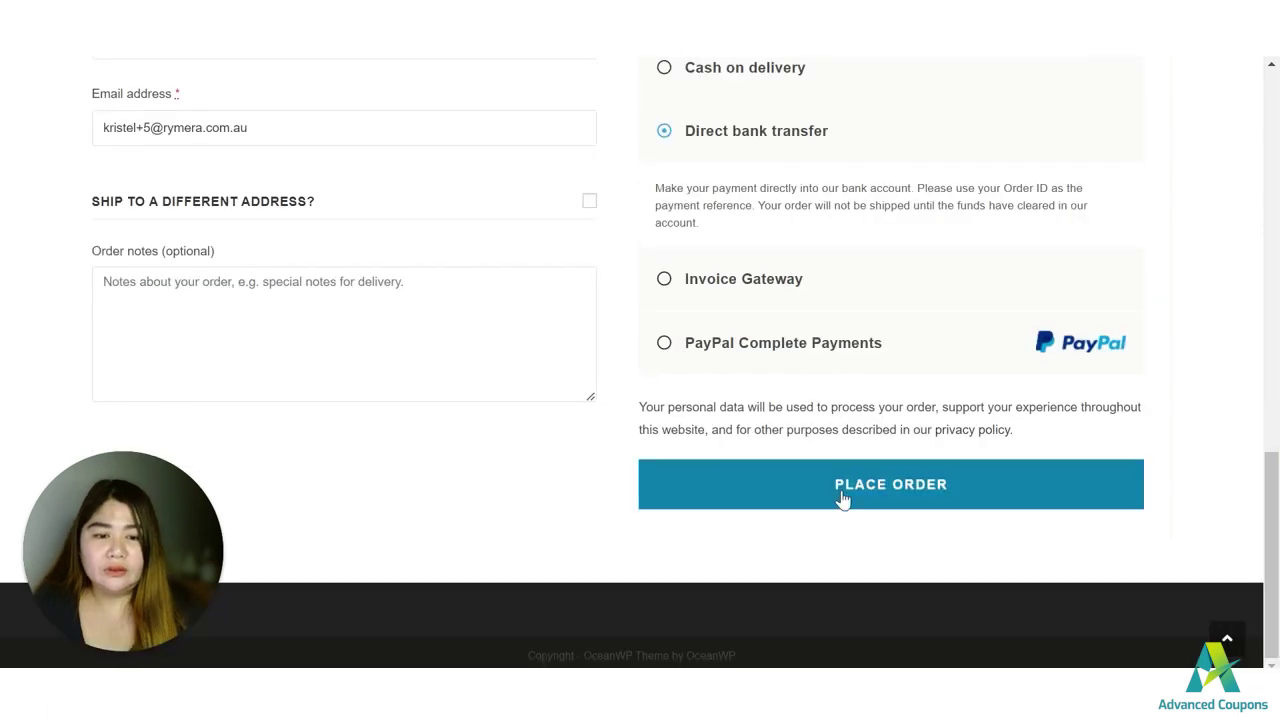
{"action": "left_click", "coordinate": [842, 488]}
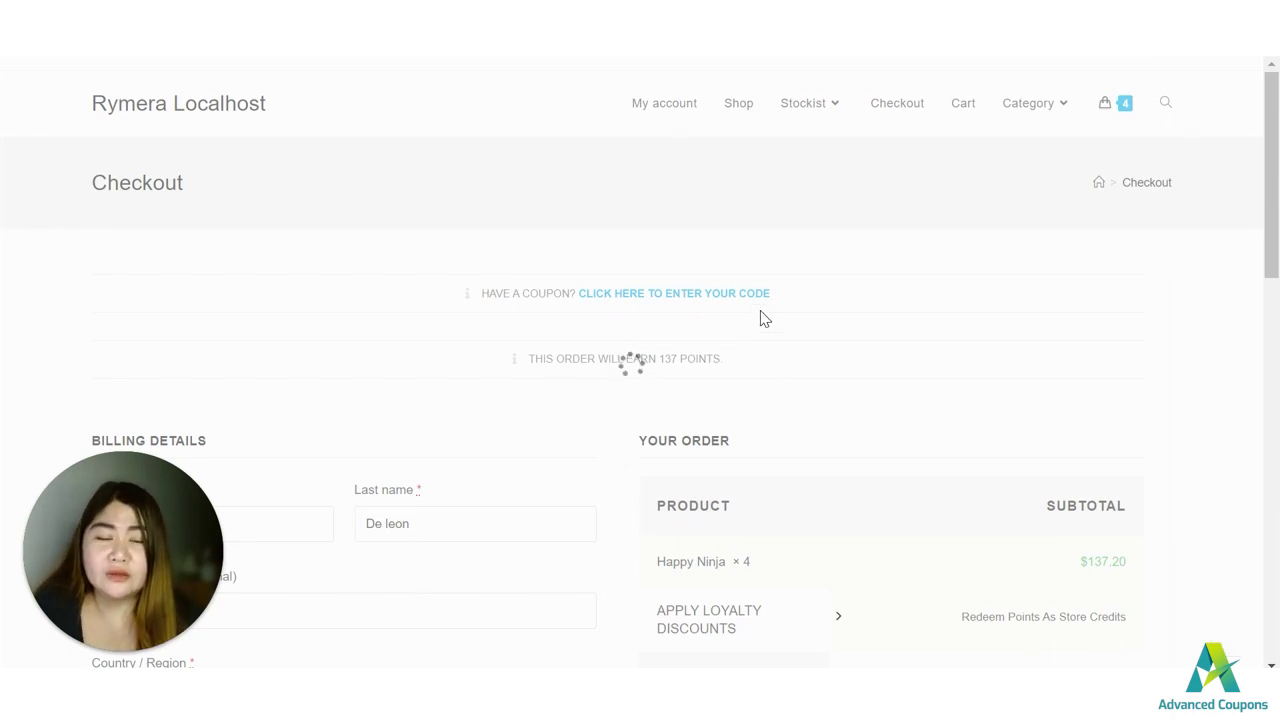
{"action": "scroll", "coordinate": [760, 312], "scroll_direction": "down", "scroll_amount": 2}
{"action": "scroll", "coordinate": [757, 311], "scroll_direction": "down", "scroll_amount": 2}
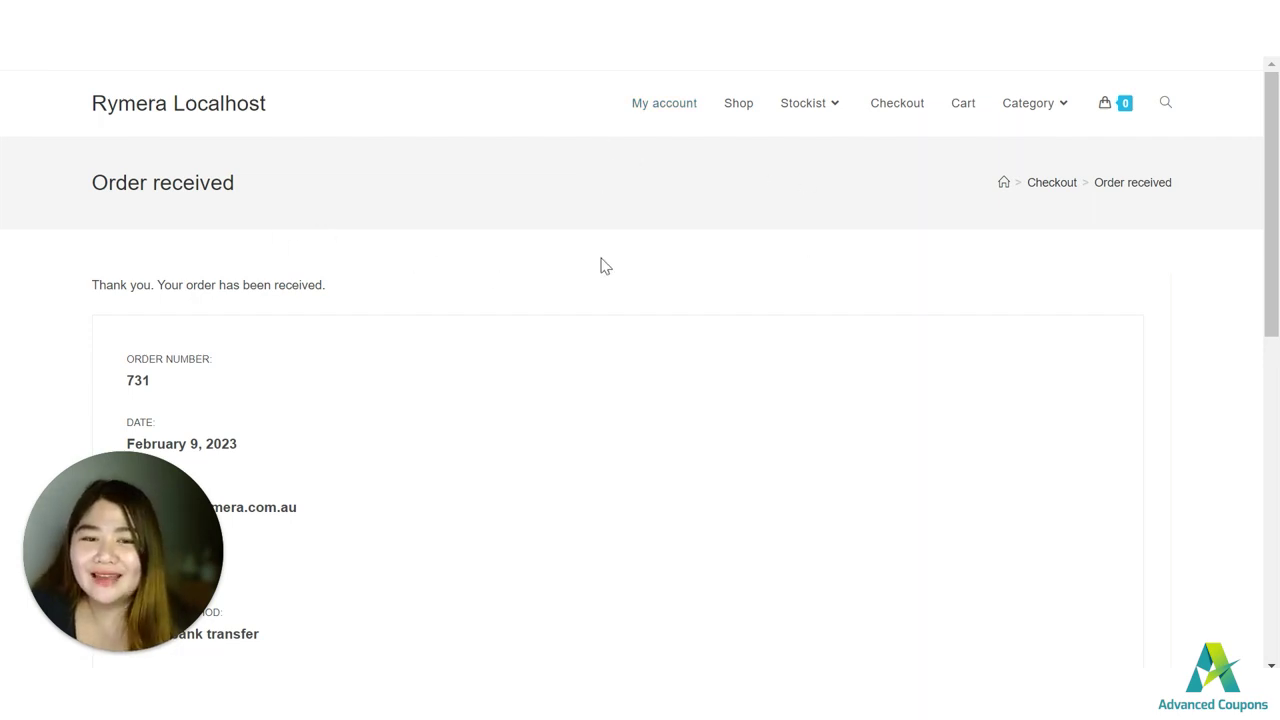
Open the customer's account page and view the store credit balance
{"action": "left_click", "coordinate": [671, 111]}
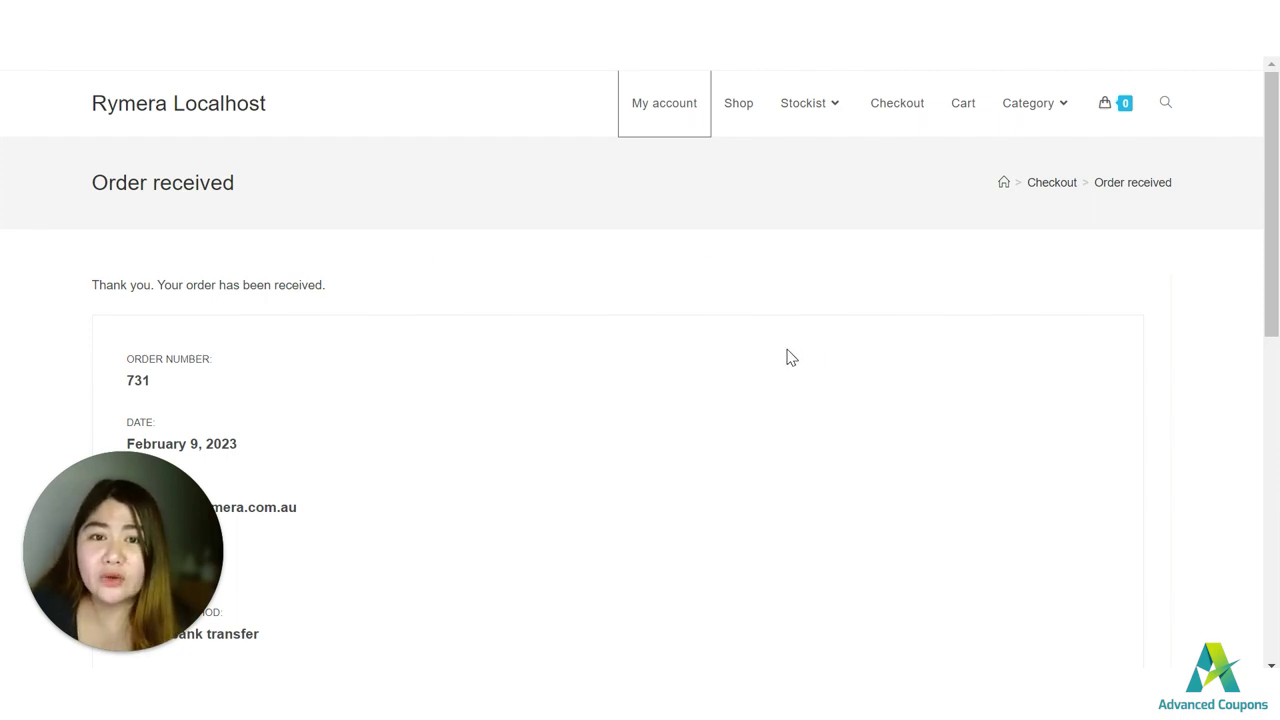
{"action": "left_click", "coordinate": [637, 127]}
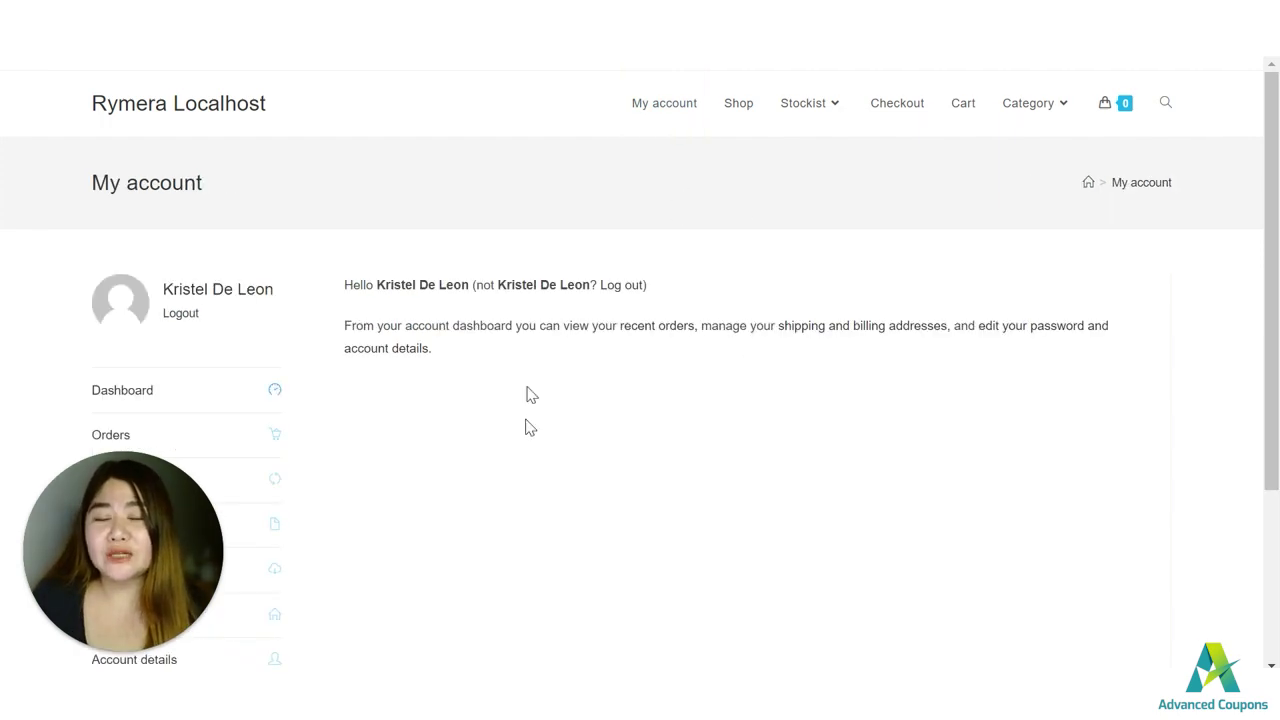
{"action": "scroll", "coordinate": [205, 380], "scroll_direction": "down", "scroll_amount": 2}
{"action": "left_click", "coordinate": [165, 330]}
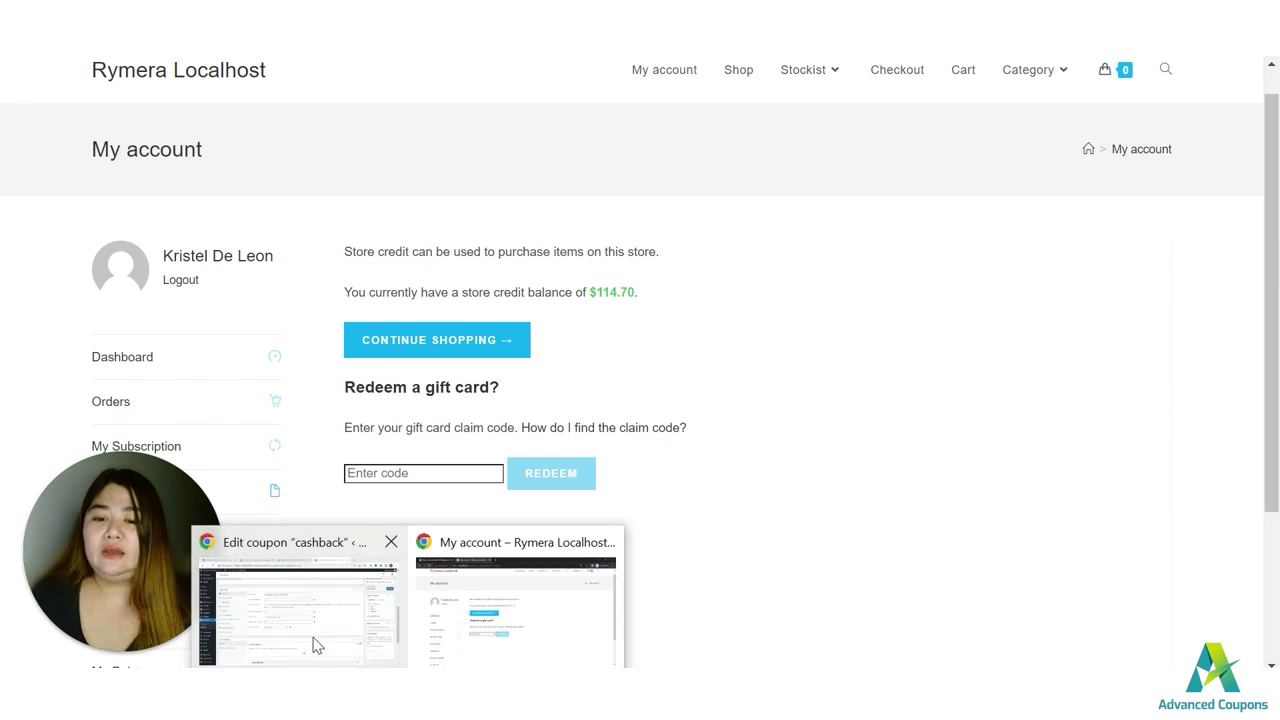
Switch to the WordPress admin and change the newest WooCommerce order's status to completed
{"action": "left_click", "coordinate": [314, 640]}
{"action": "mouse_move", "coordinate": [60, 272]}
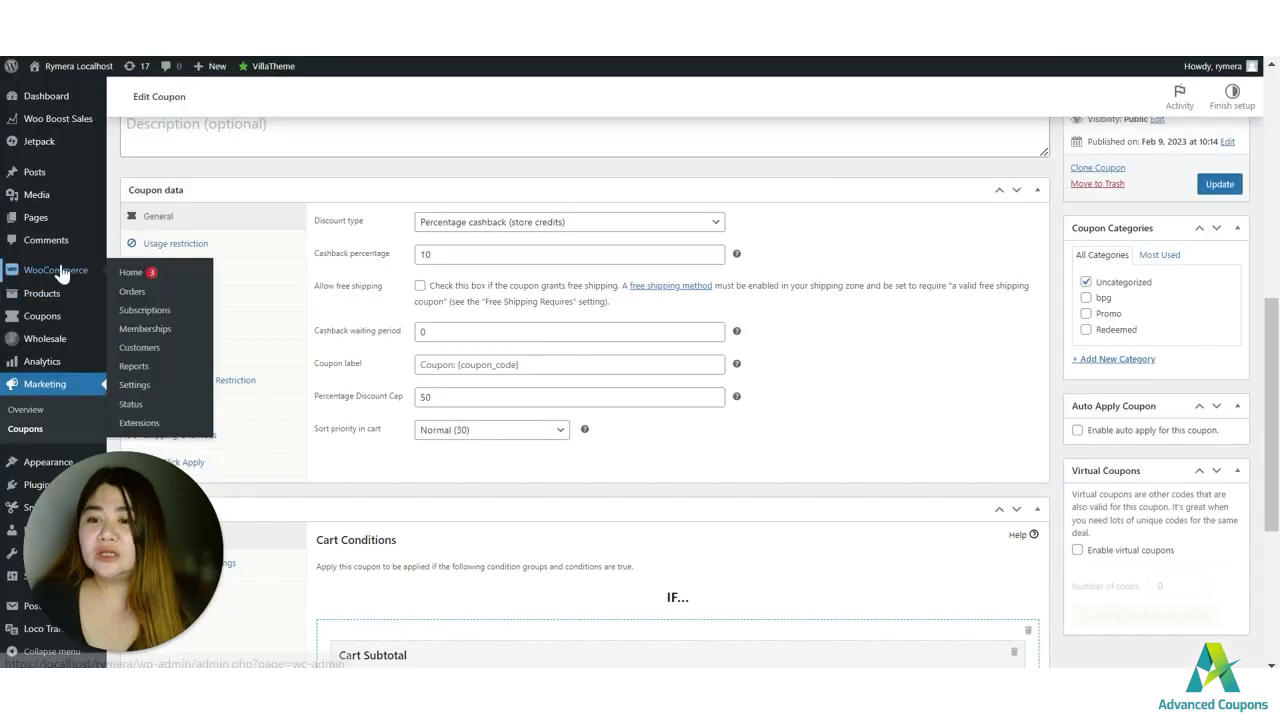
{"action": "left_click", "coordinate": [134, 294]}
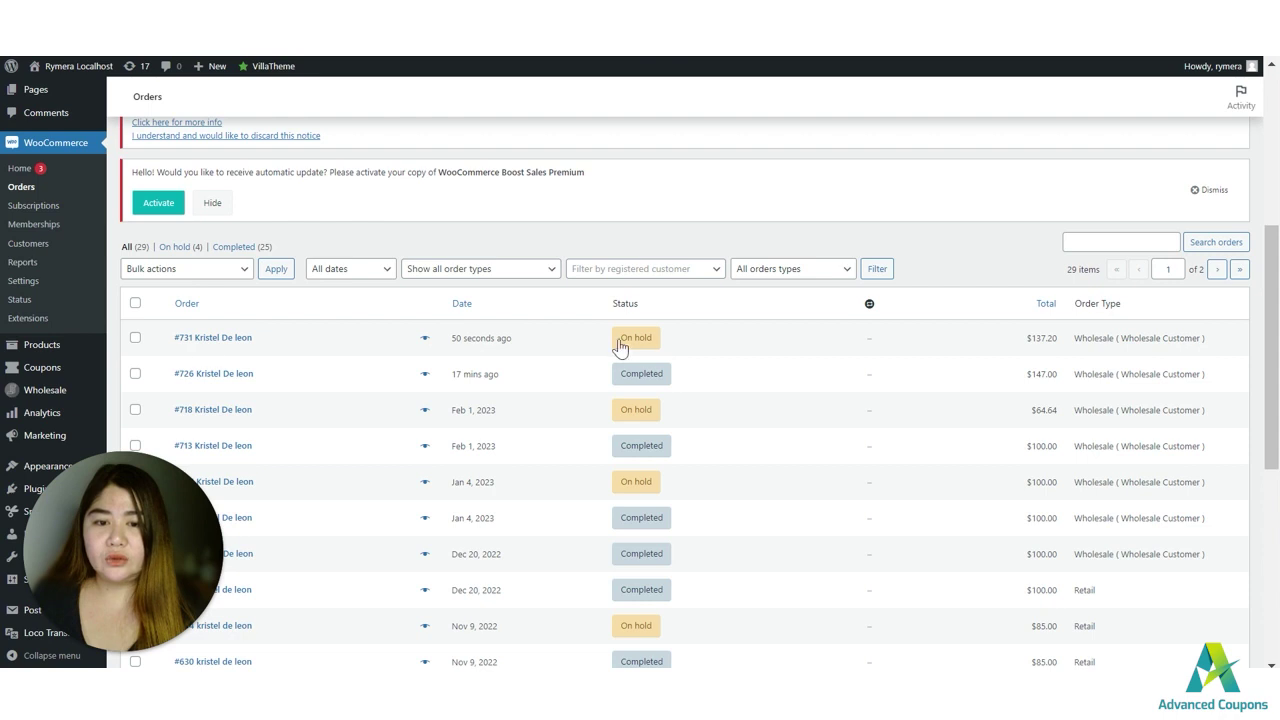
{"action": "left_click", "coordinate": [135, 338]}
{"action": "left_click", "coordinate": [186, 270]}
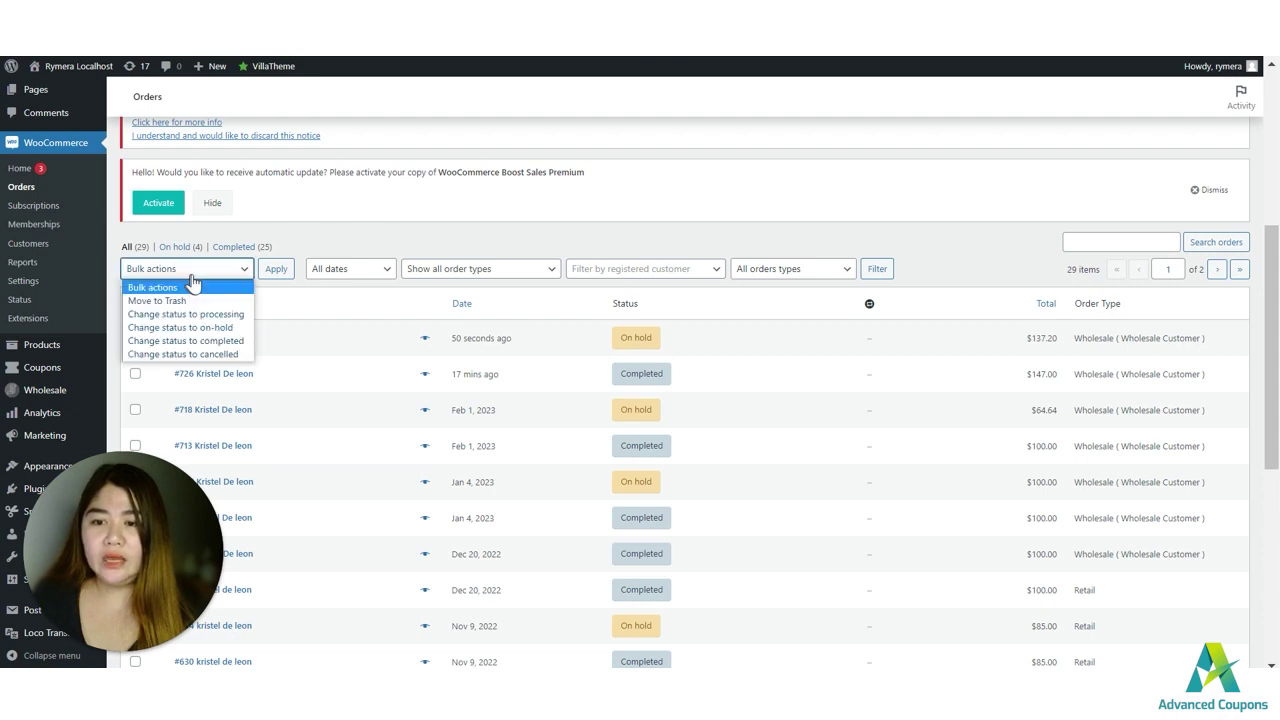
{"action": "left_click", "coordinate": [238, 341]}
{"action": "left_click", "coordinate": [276, 272]}
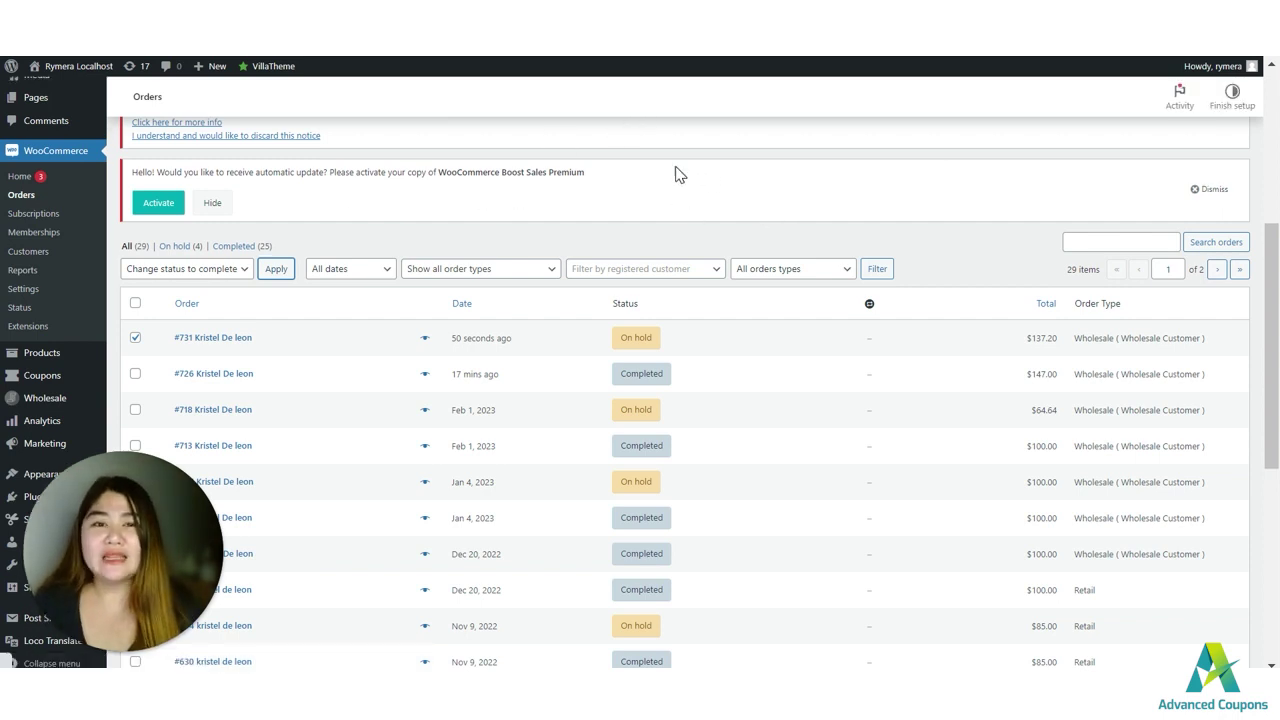
Return to the storefront account page and reload it to check the updated store credit balance
{"action": "mouse_move", "coordinate": [408, 666]}
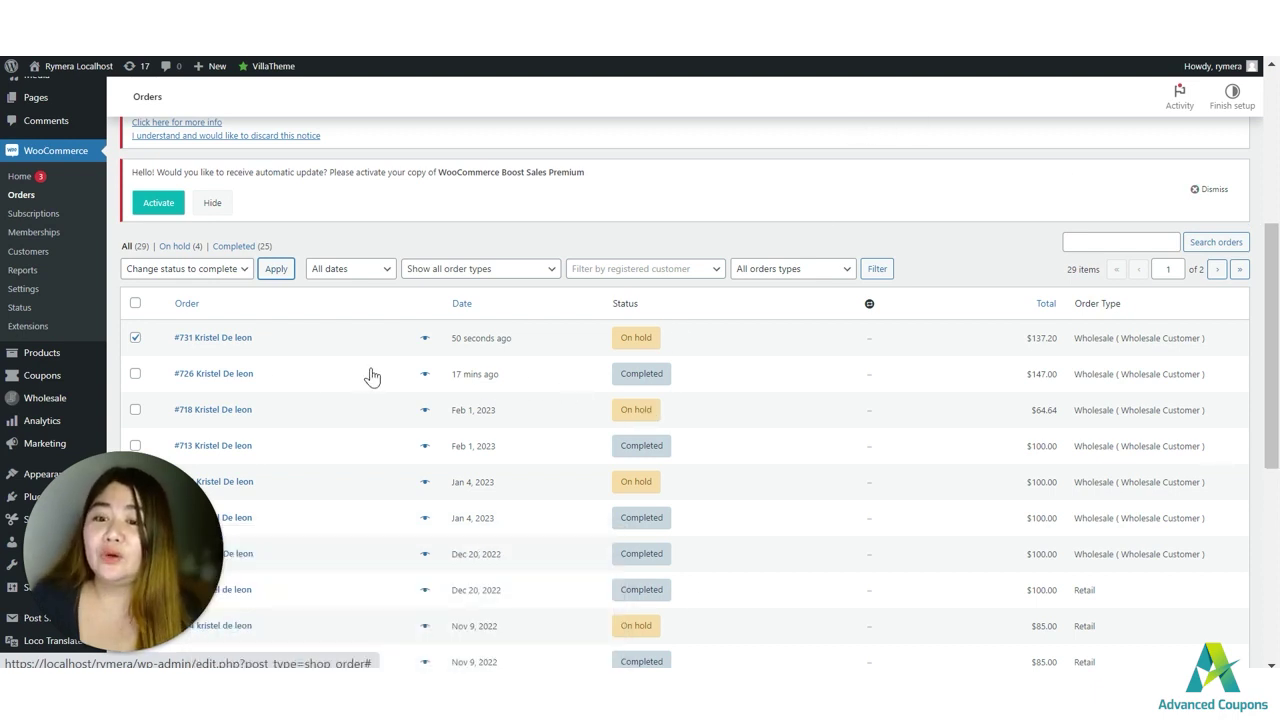
{"action": "left_click", "coordinate": [630, 409]}
{"action": "left_click", "coordinate": [473, 543]}
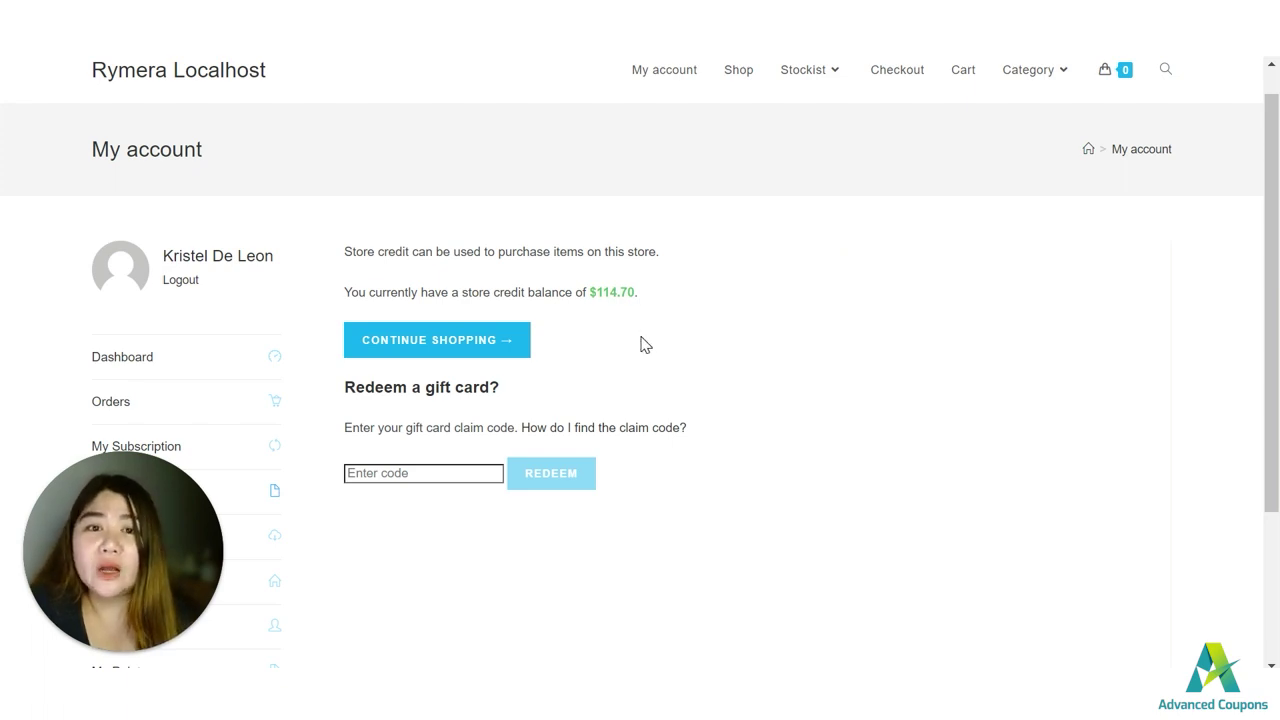
{"action": "key", "text": "F5"}
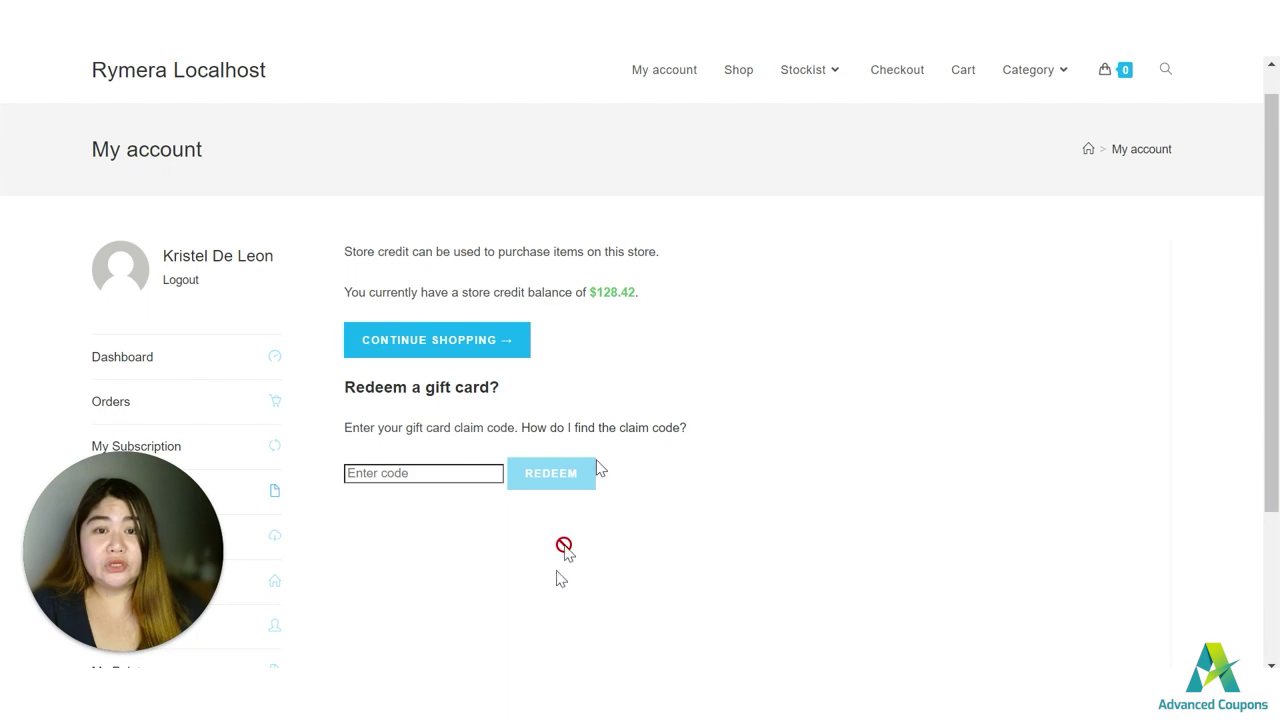
Switch back to the WordPress admin and check the newest order's status in the orders list
{"action": "left_click", "coordinate": [357, 643]}
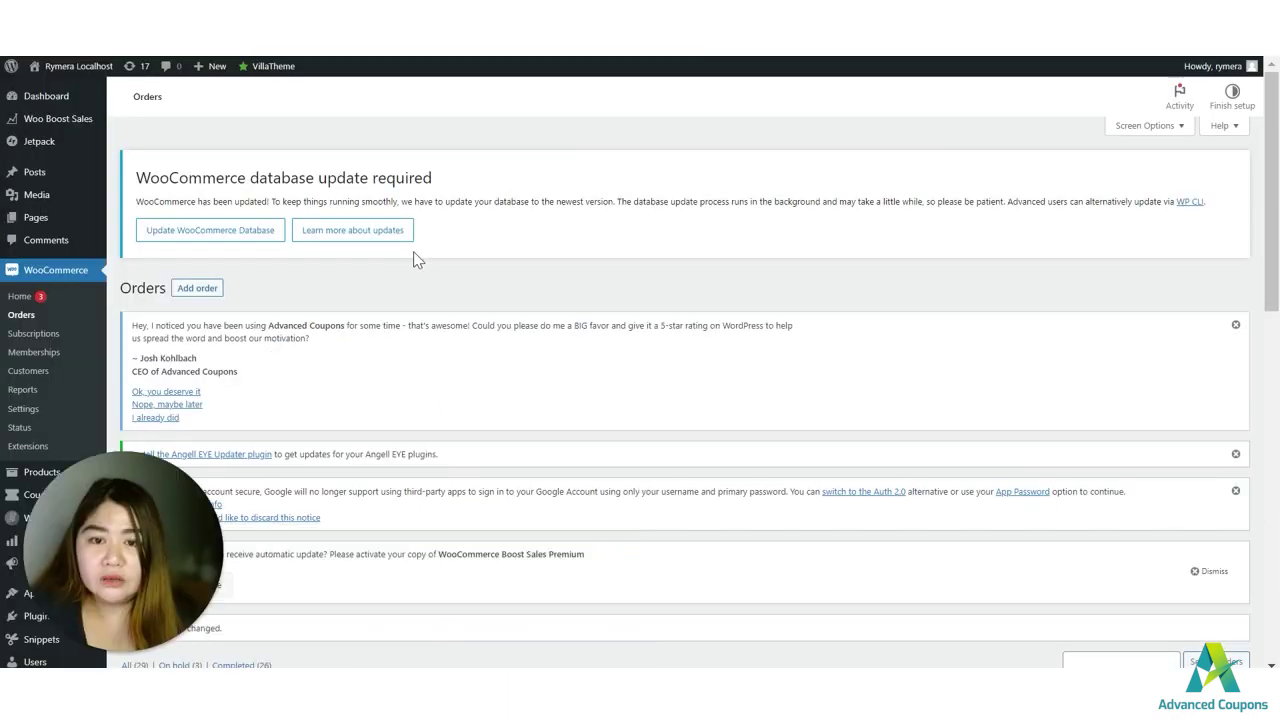
{"action": "scroll", "coordinate": [450, 280], "scroll_direction": "down", "scroll_amount": 2}
{"action": "scroll", "coordinate": [50, 280], "scroll_direction": "down", "scroll_amount": 1}
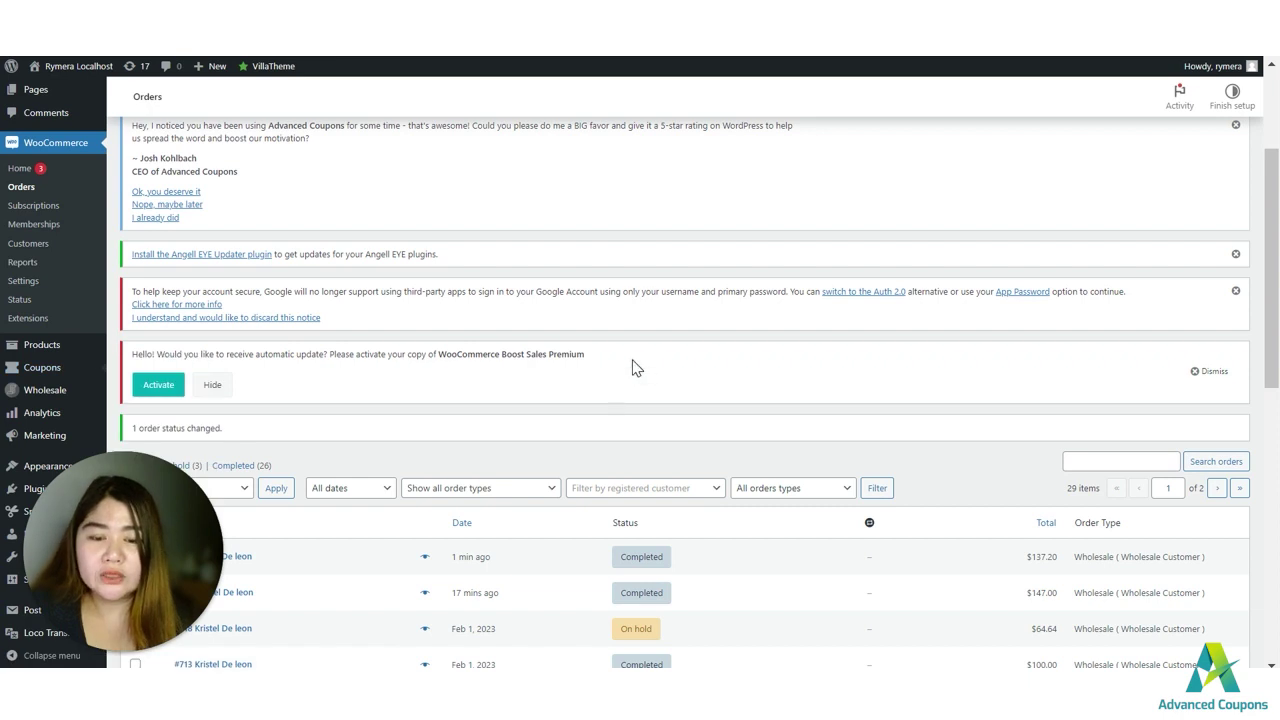
{"action": "scroll", "coordinate": [620, 320], "scroll_direction": "down", "scroll_amount": 1}
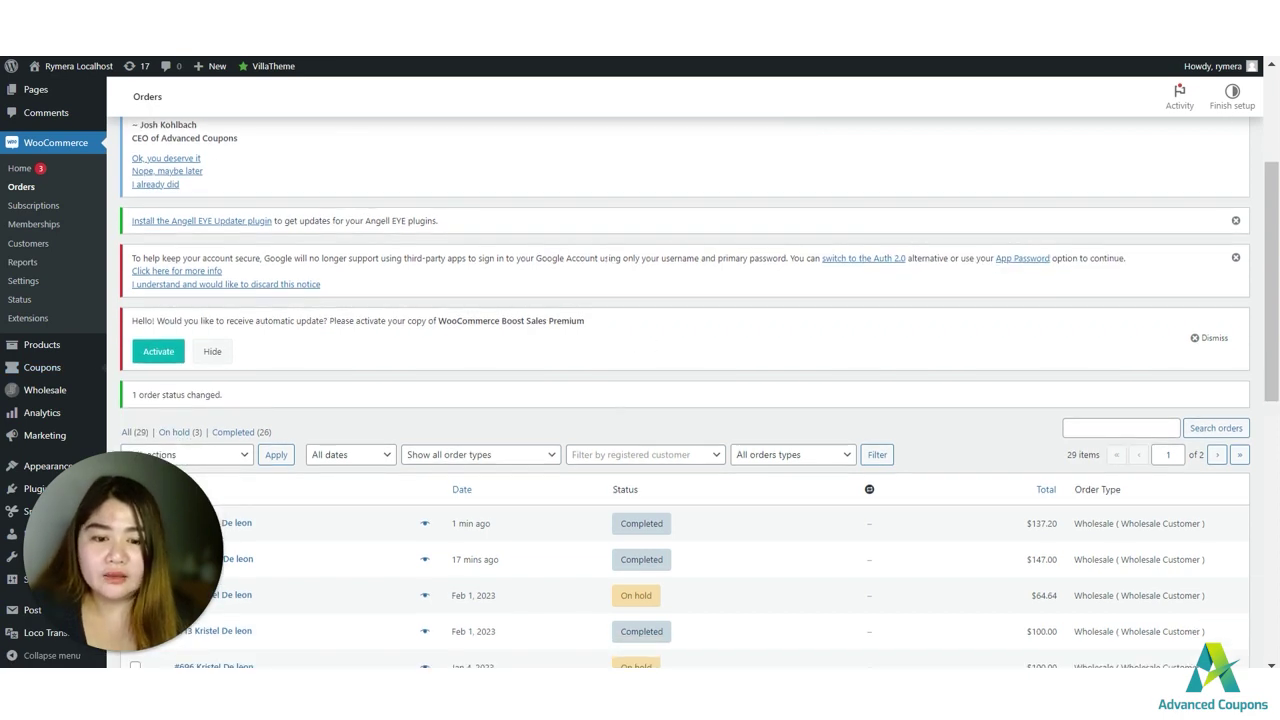
{"action": "scroll", "coordinate": [610, 264], "scroll_direction": "down", "scroll_amount": 1}
{"action": "scroll", "coordinate": [608, 263], "scroll_direction": "down", "scroll_amount": 4}
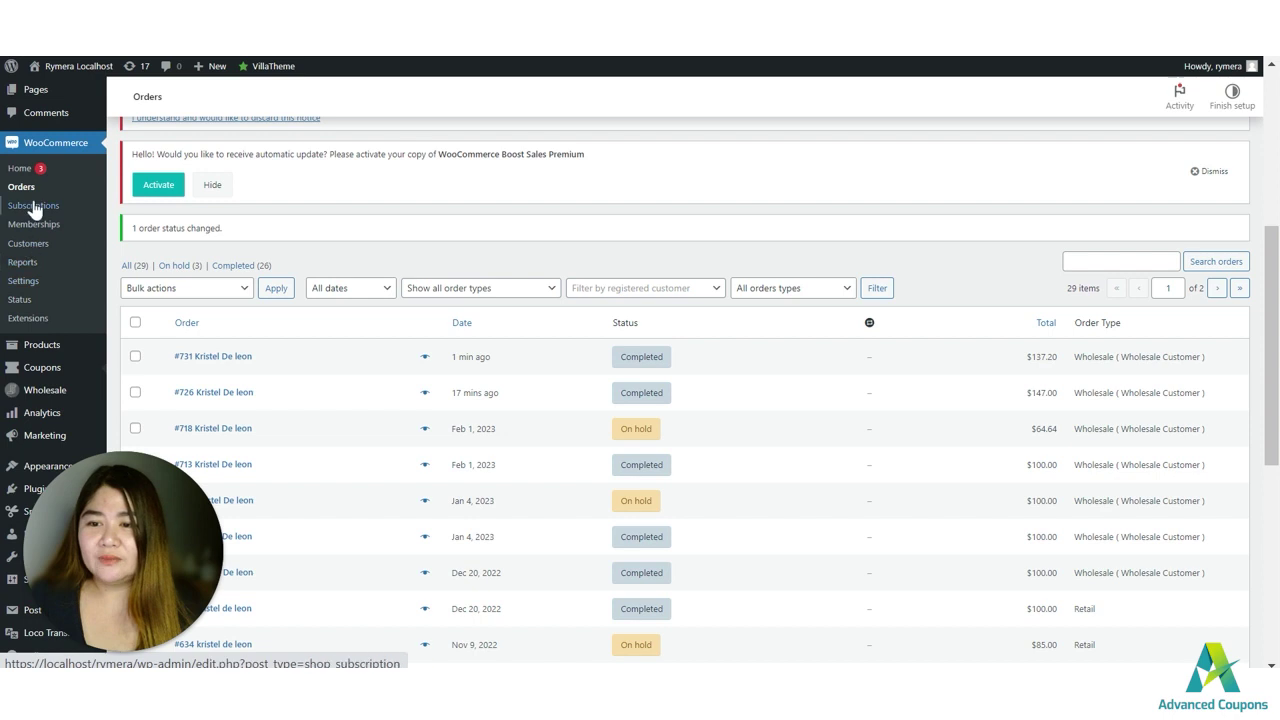
{"action": "scroll", "coordinate": [45, 355], "scroll_direction": "down", "scroll_amount": 2}
Open the cashback coupon from the coupons list and set its discount type to Fixed cashback (store credits)
{"action": "mouse_move", "coordinate": [42, 367]}
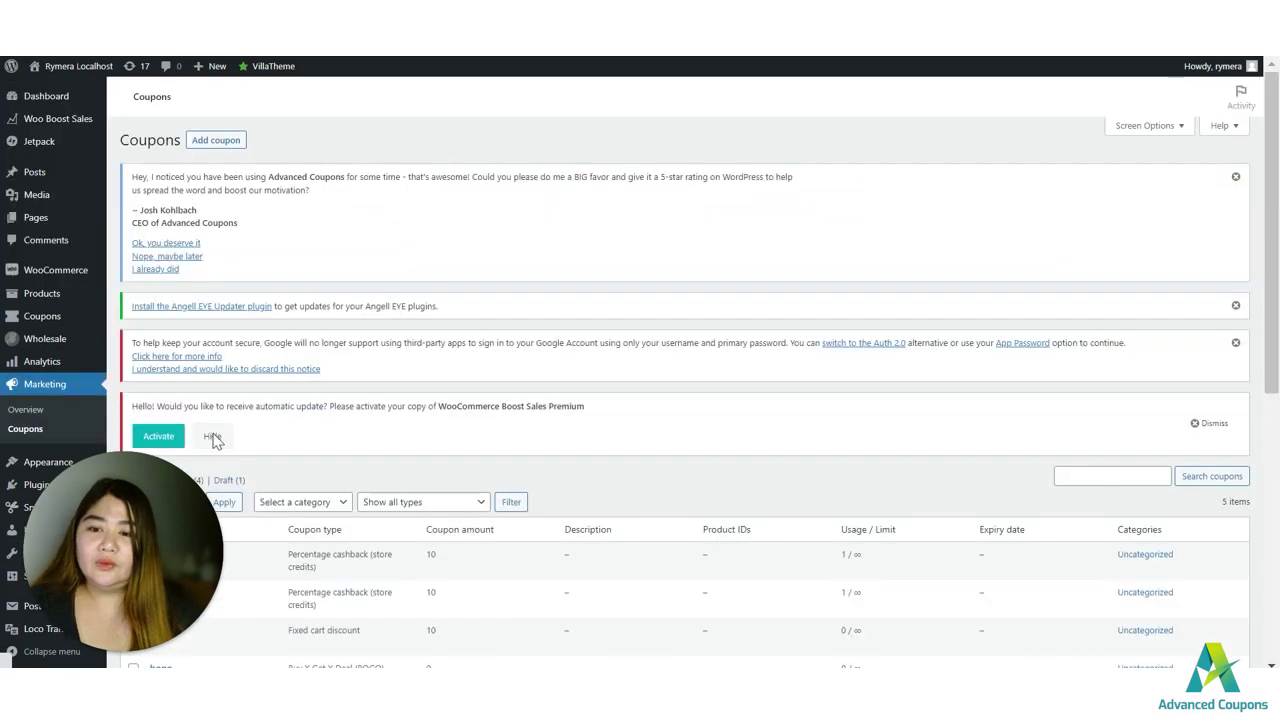
{"action": "scroll", "coordinate": [208, 437], "scroll_direction": "down", "scroll_amount": 3}
{"action": "mouse_move", "coordinate": [157, 263]}
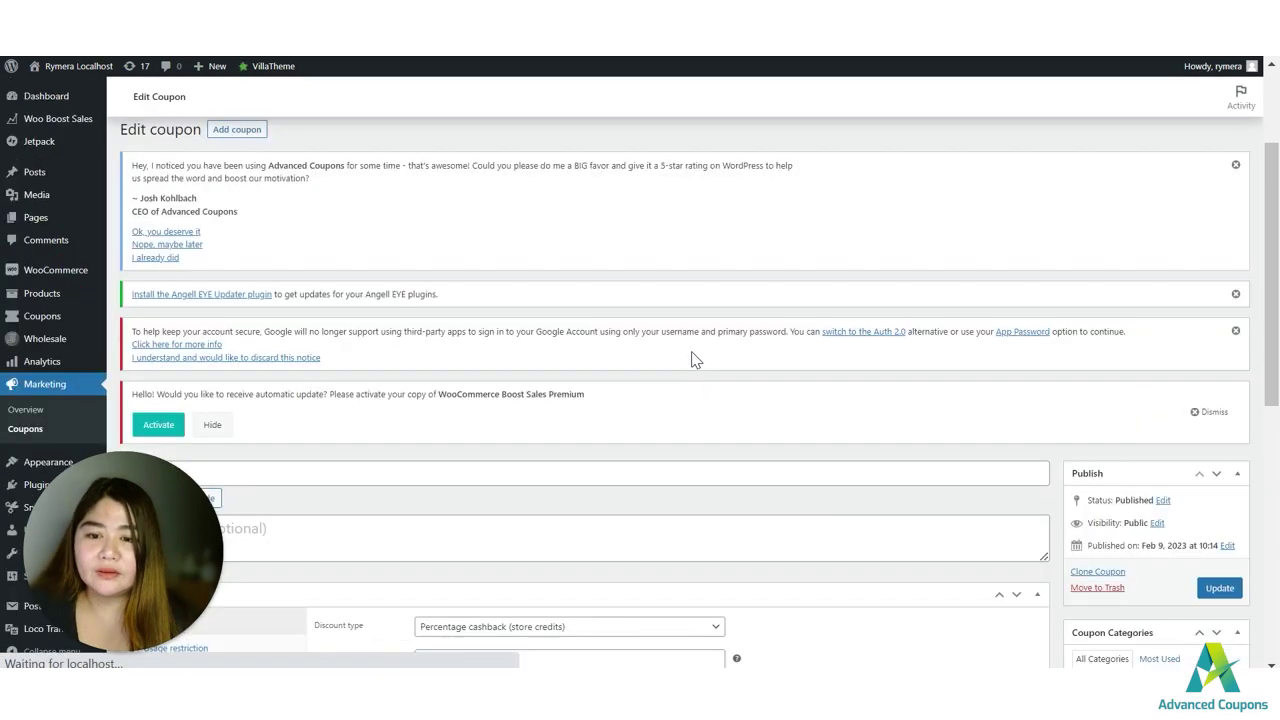
{"action": "scroll", "coordinate": [677, 351], "scroll_direction": "down", "scroll_amount": 2}
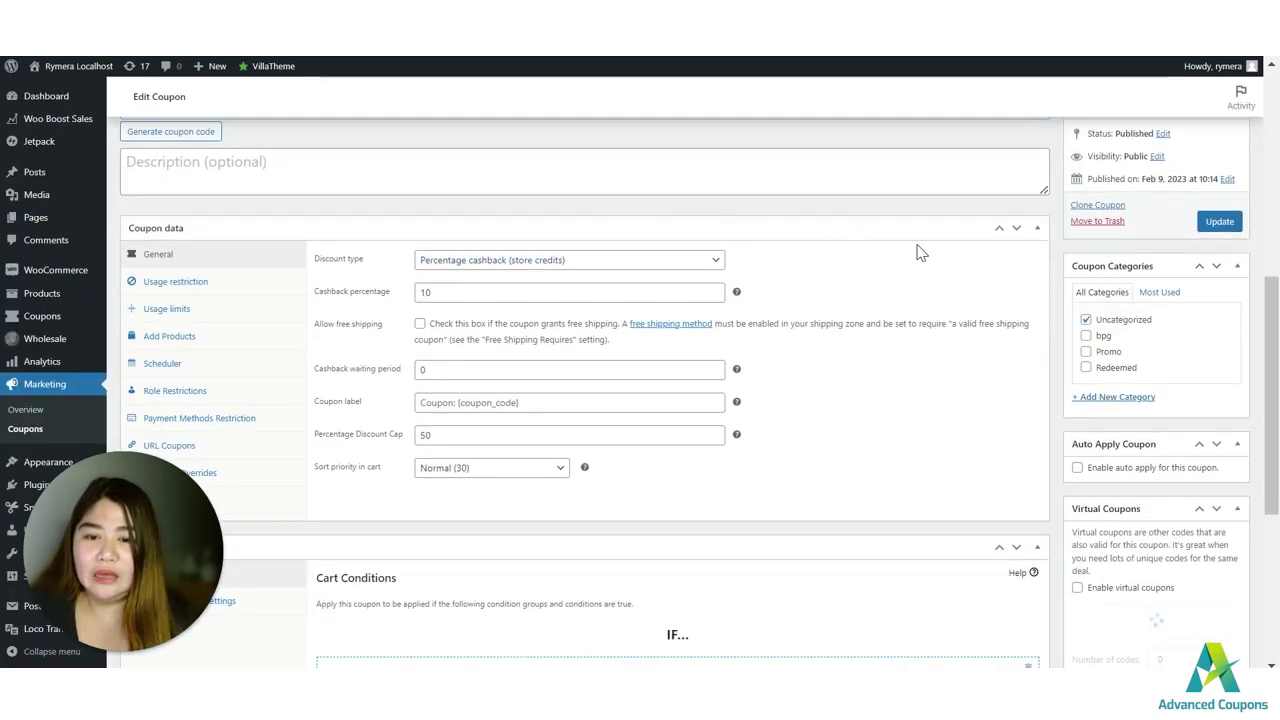
{"action": "left_click", "coordinate": [594, 261]}
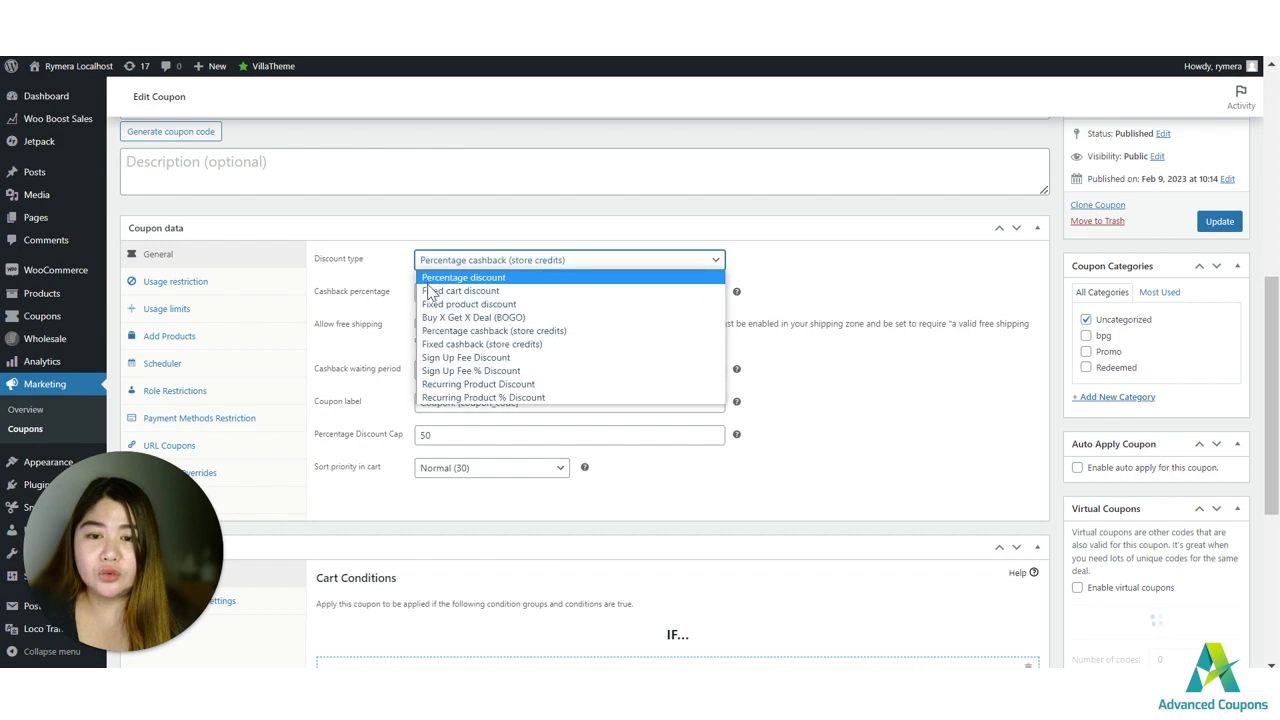
{"action": "left_click", "coordinate": [495, 345]}
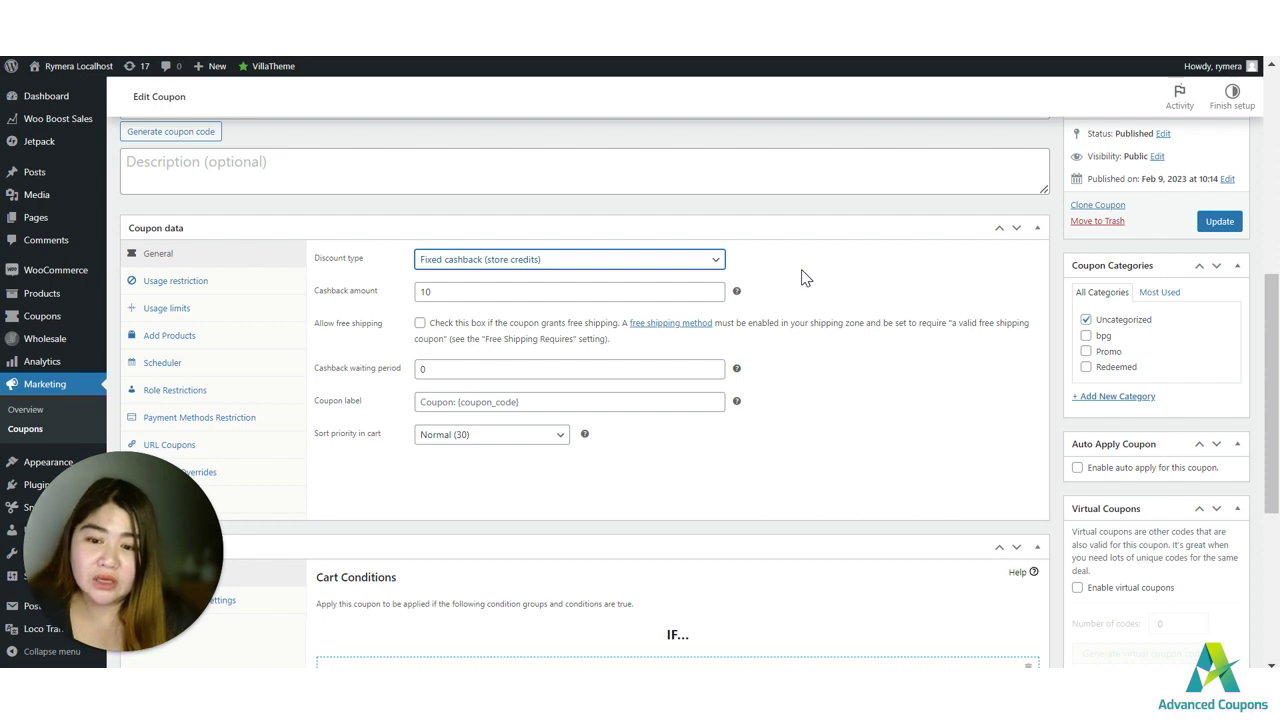
{"action": "left_click", "coordinate": [510, 266]}
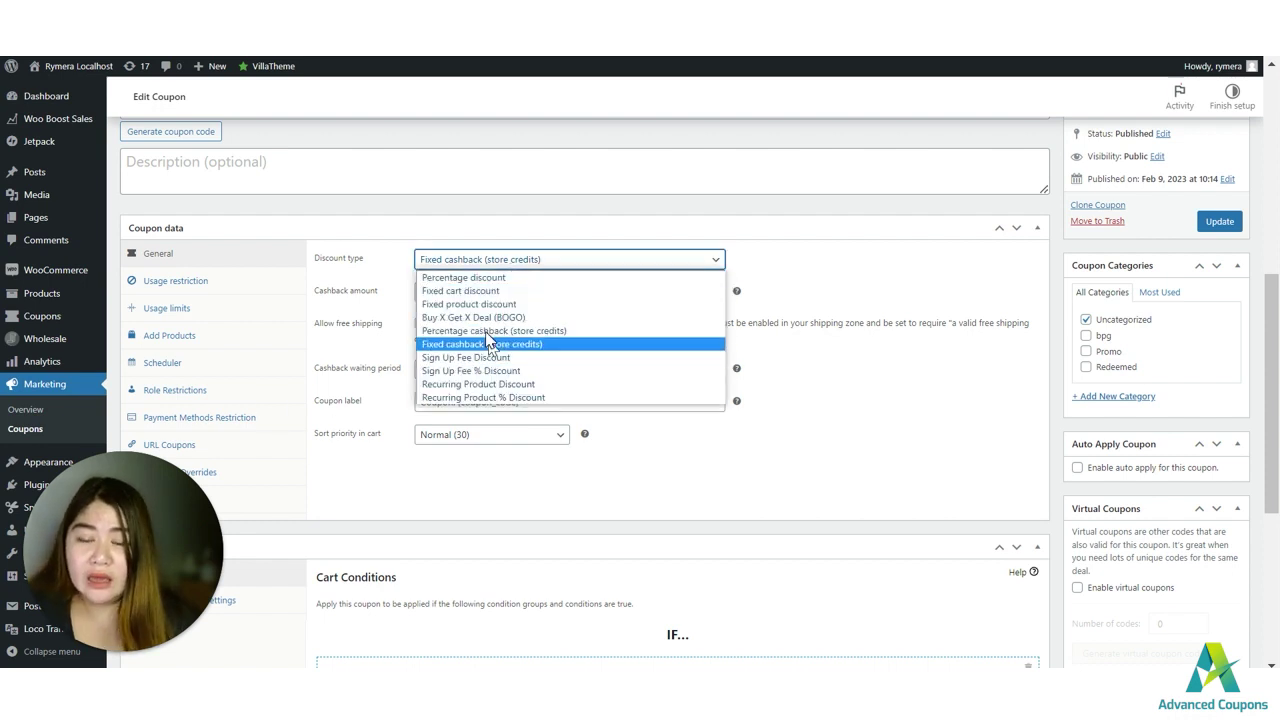
{"action": "left_click", "coordinate": [336, 390]}
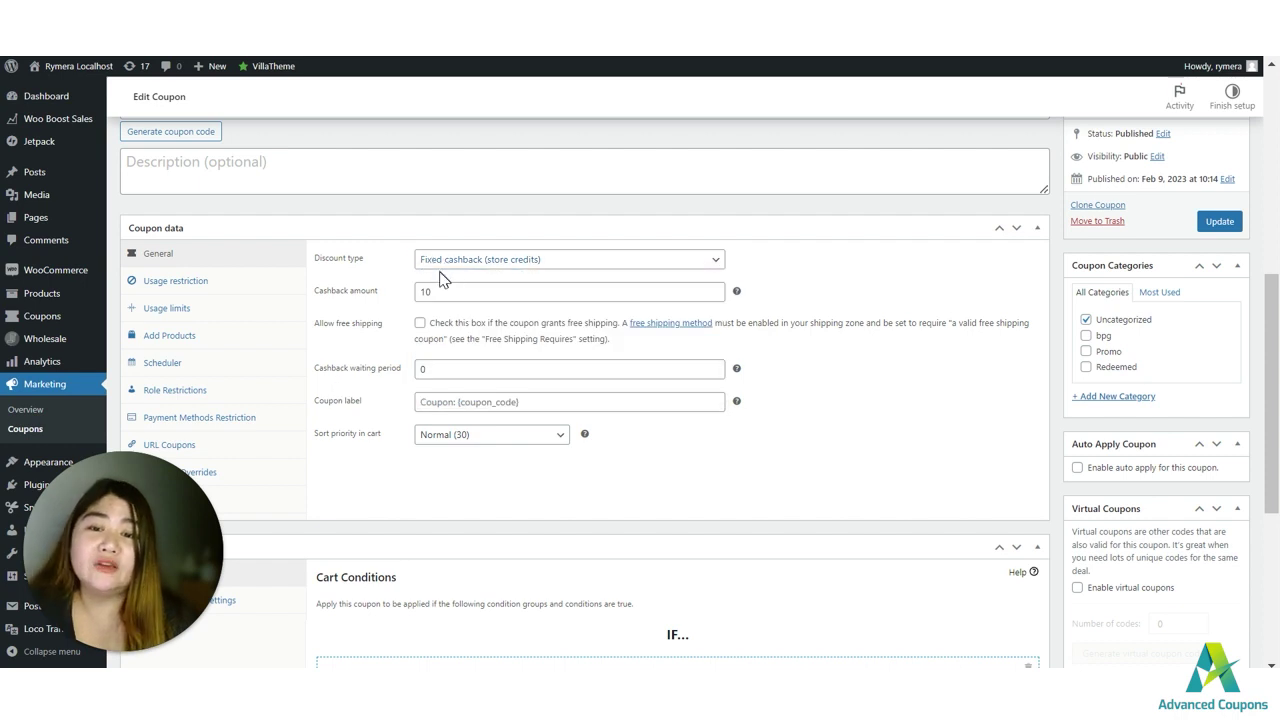
Set the coupon's fixed cashback amount to 10
{"action": "left_click", "coordinate": [363, 300]}
{"action": "type", "text": "50"}
{"action": "left_click", "coordinate": [366, 297]}
{"action": "type", "text": "10"}
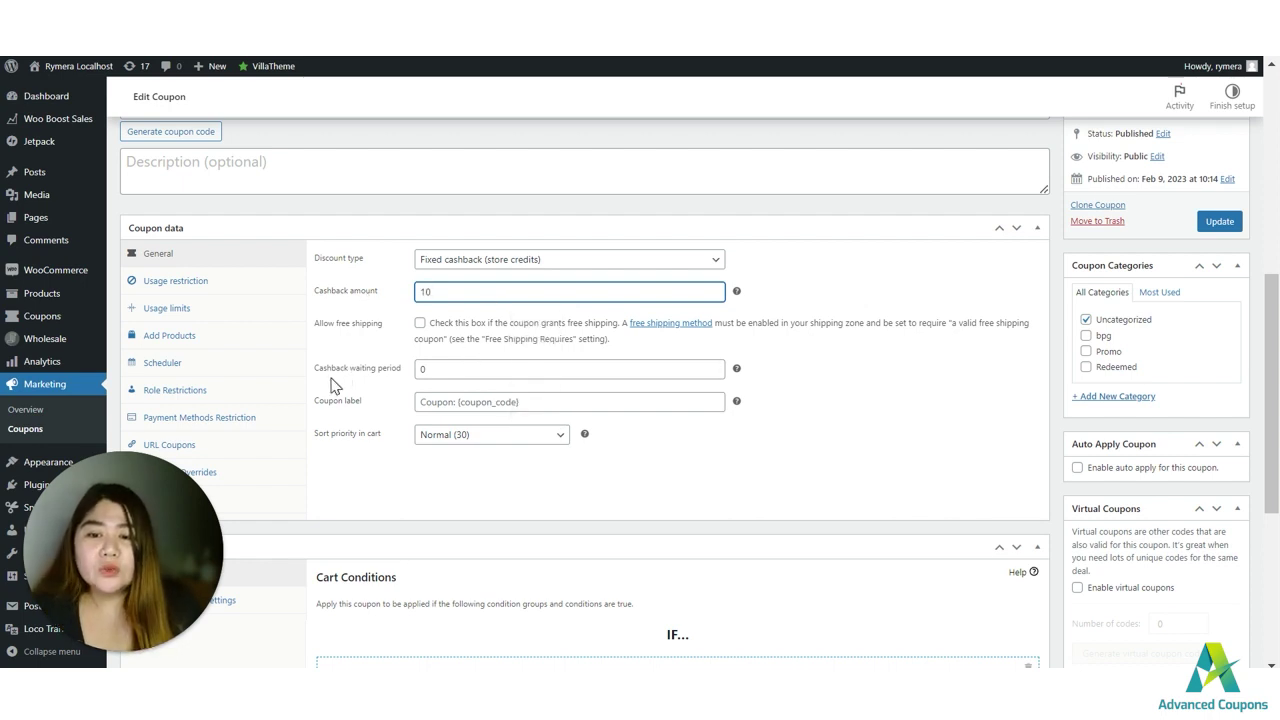
Review the cart subtotal condition and update the coupon to save the fixed cashback settings
{"action": "scroll", "coordinate": [551, 517], "scroll_direction": "down", "scroll_amount": 3}
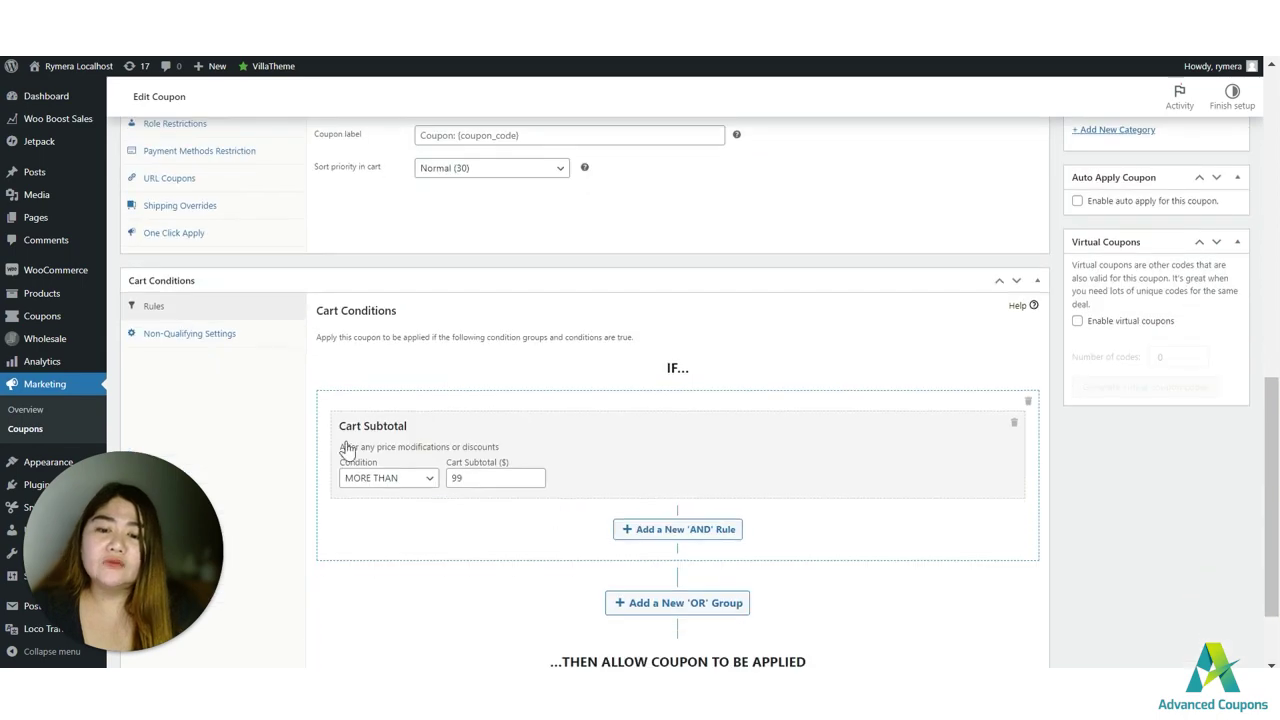
{"action": "scroll", "coordinate": [651, 471], "scroll_direction": "up", "scroll_amount": 3}
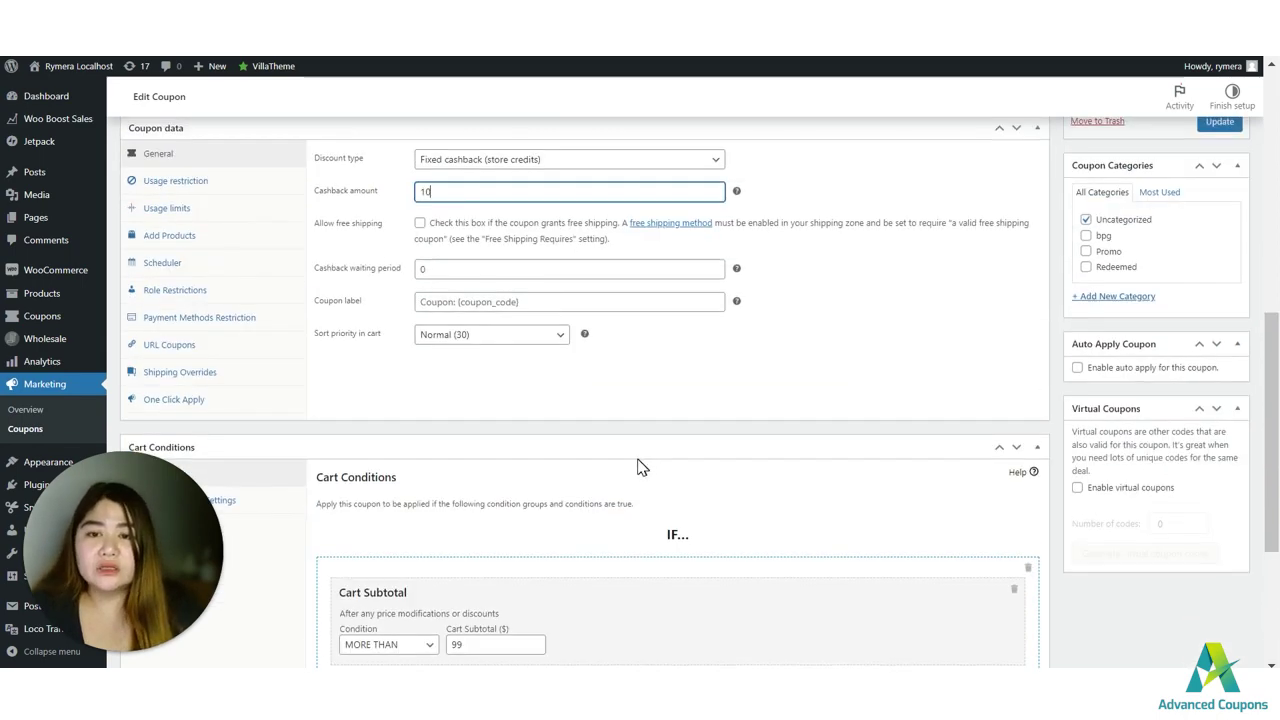
{"action": "left_click", "coordinate": [1219, 221]}
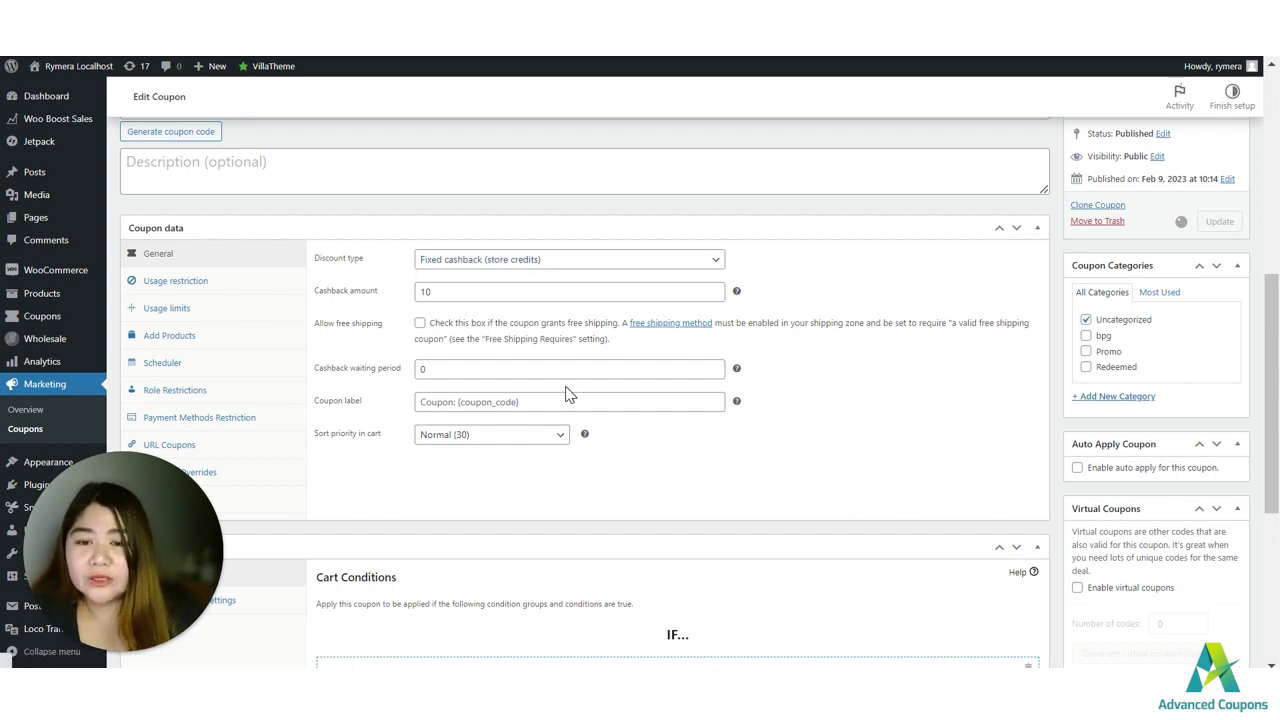
{"action": "scroll", "coordinate": [450, 608], "scroll_direction": "down", "scroll_amount": 3}
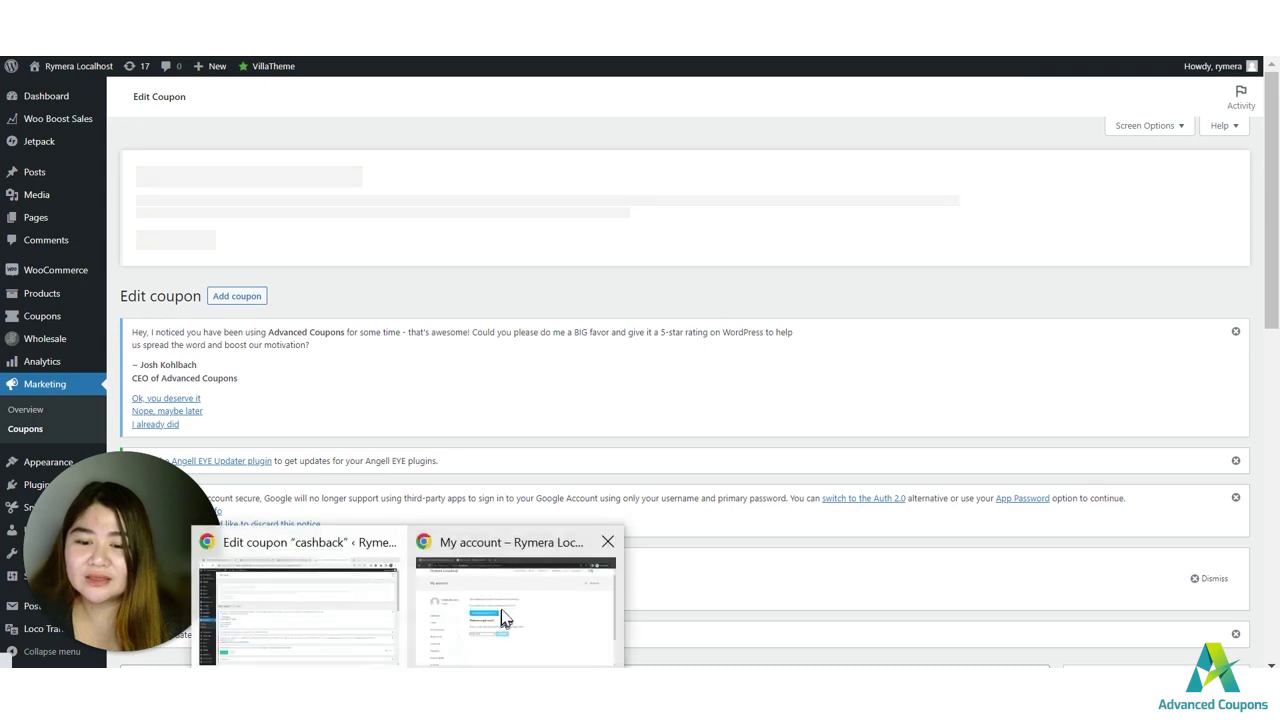
Switch to the storefront, open the shop and add the Patient Ninja hoodie to the cart
{"action": "left_click", "coordinate": [505, 620]}
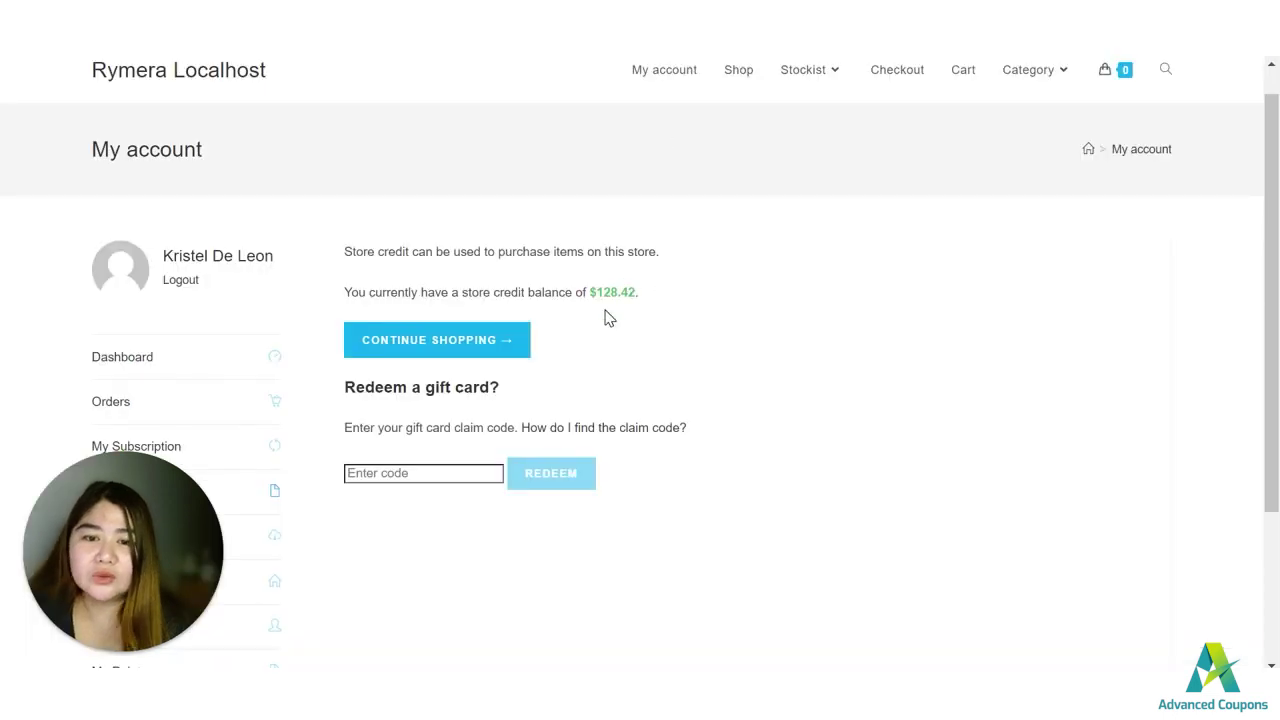
{"action": "left_click", "coordinate": [741, 80]}
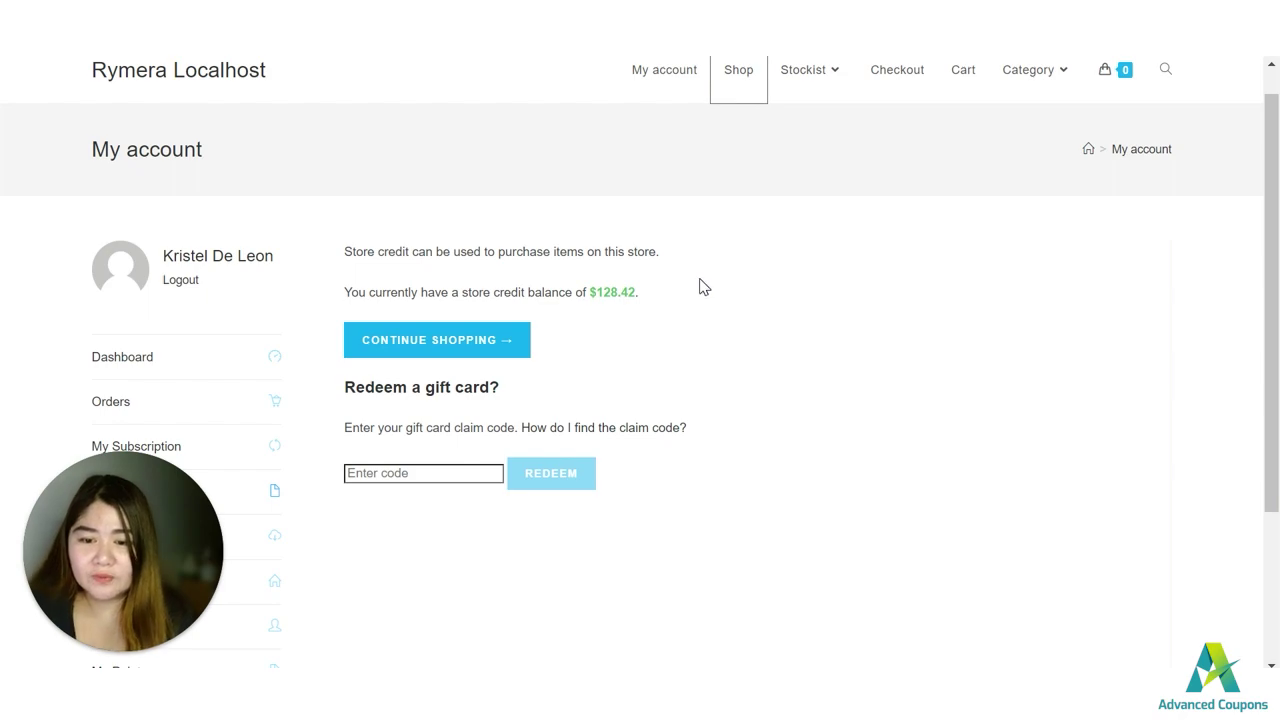
{"action": "scroll", "coordinate": [746, 400], "scroll_direction": "down", "scroll_amount": 15}
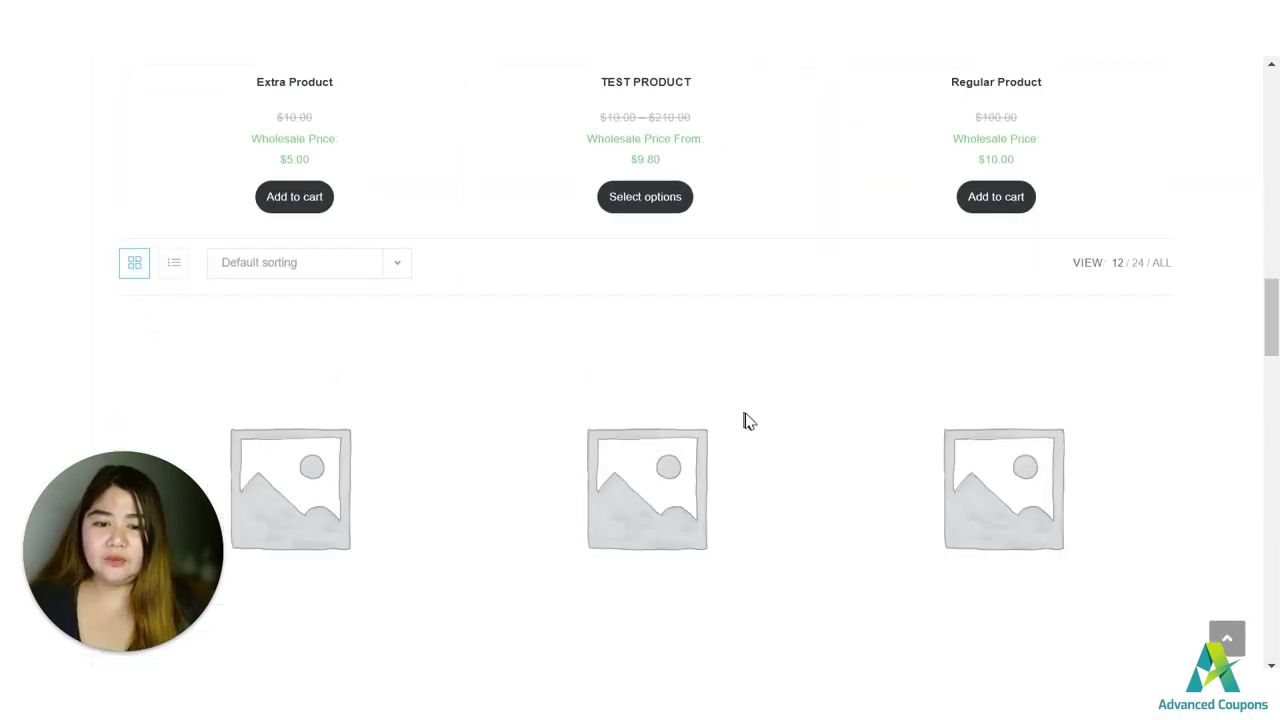
{"action": "scroll", "coordinate": [750, 414], "scroll_direction": "down", "scroll_amount": 8}
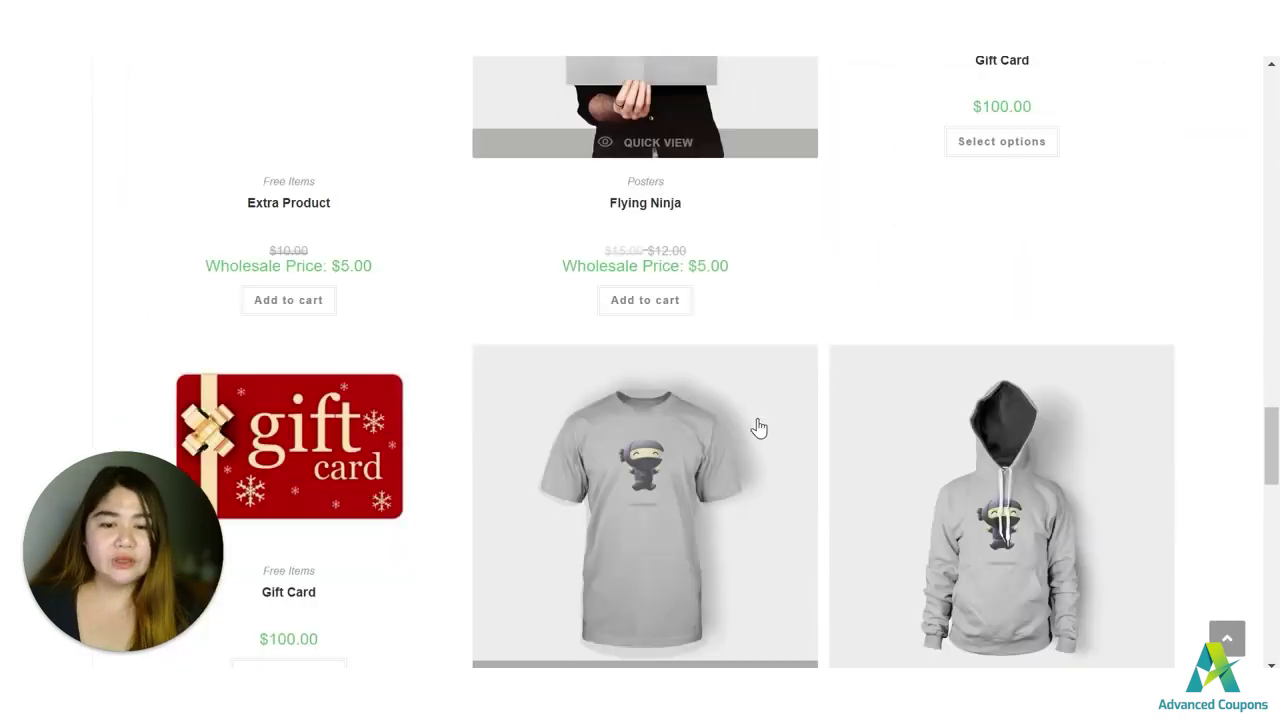
{"action": "scroll", "coordinate": [745, 410], "scroll_direction": "down", "scroll_amount": 3}
{"action": "scroll", "coordinate": [729, 392], "scroll_direction": "down", "scroll_amount": 3}
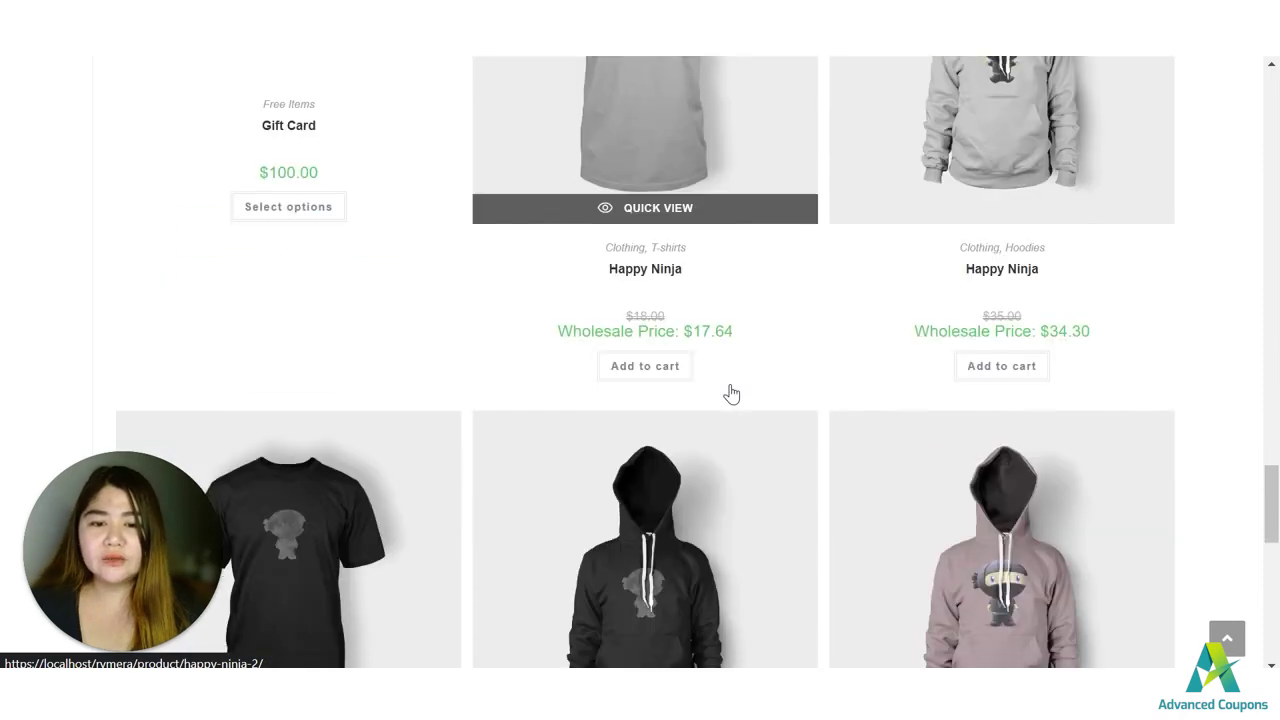
{"action": "scroll", "coordinate": [725, 420], "scroll_direction": "down", "scroll_amount": 1}
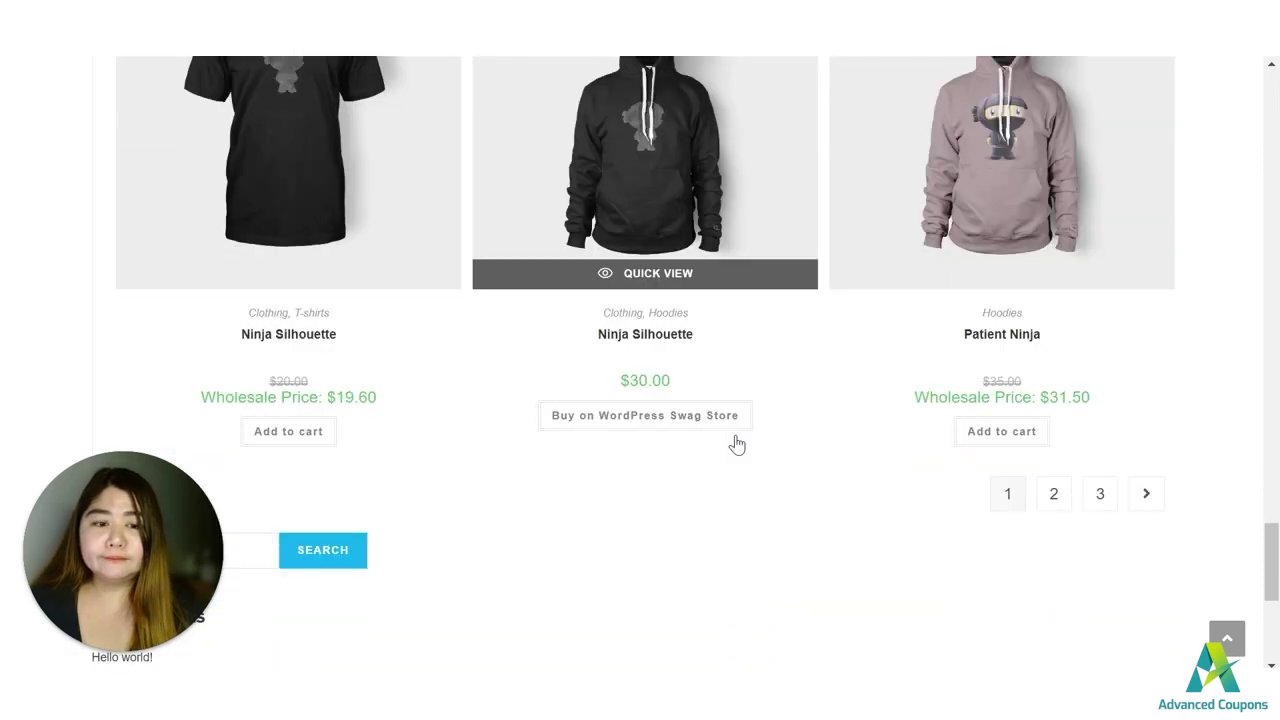
{"action": "left_click", "coordinate": [995, 436]}
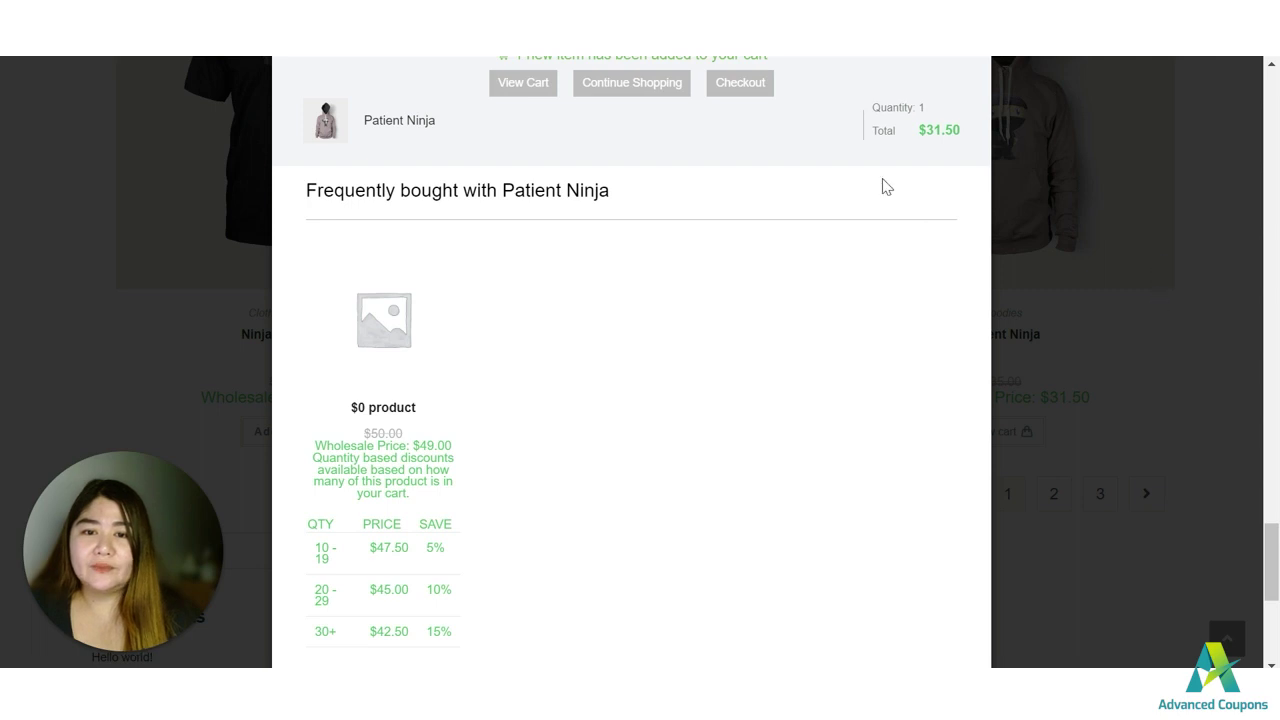
View the cart, set the Patient Ninja quantity to 4 and update the cart
{"action": "left_click", "coordinate": [522, 86]}
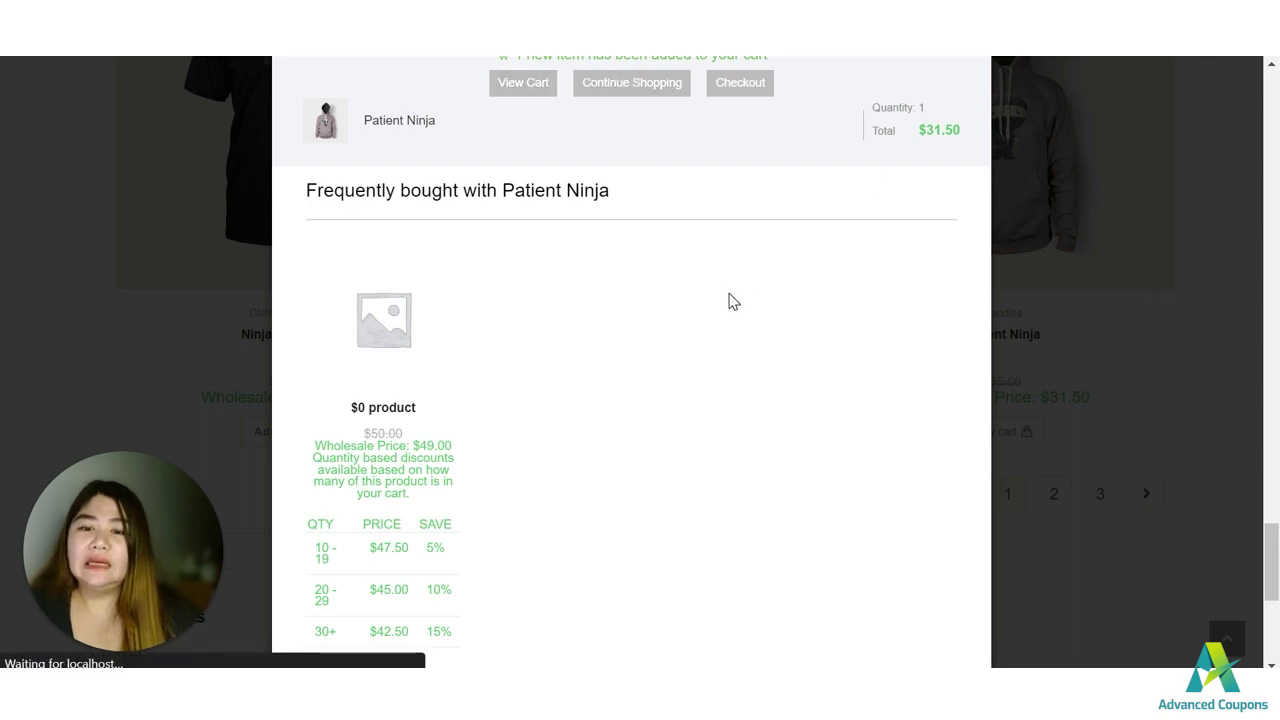
{"action": "scroll", "coordinate": [705, 272], "scroll_direction": "down", "scroll_amount": 3}
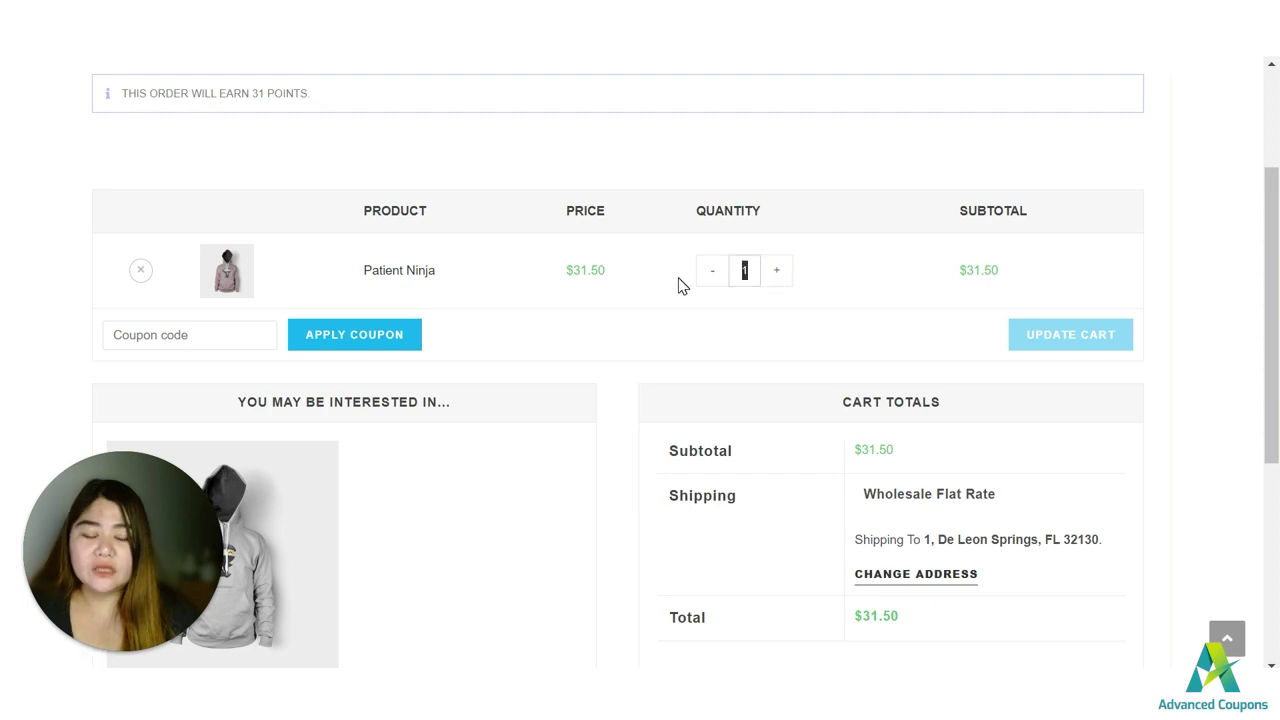
{"action": "type", "text": "4"}
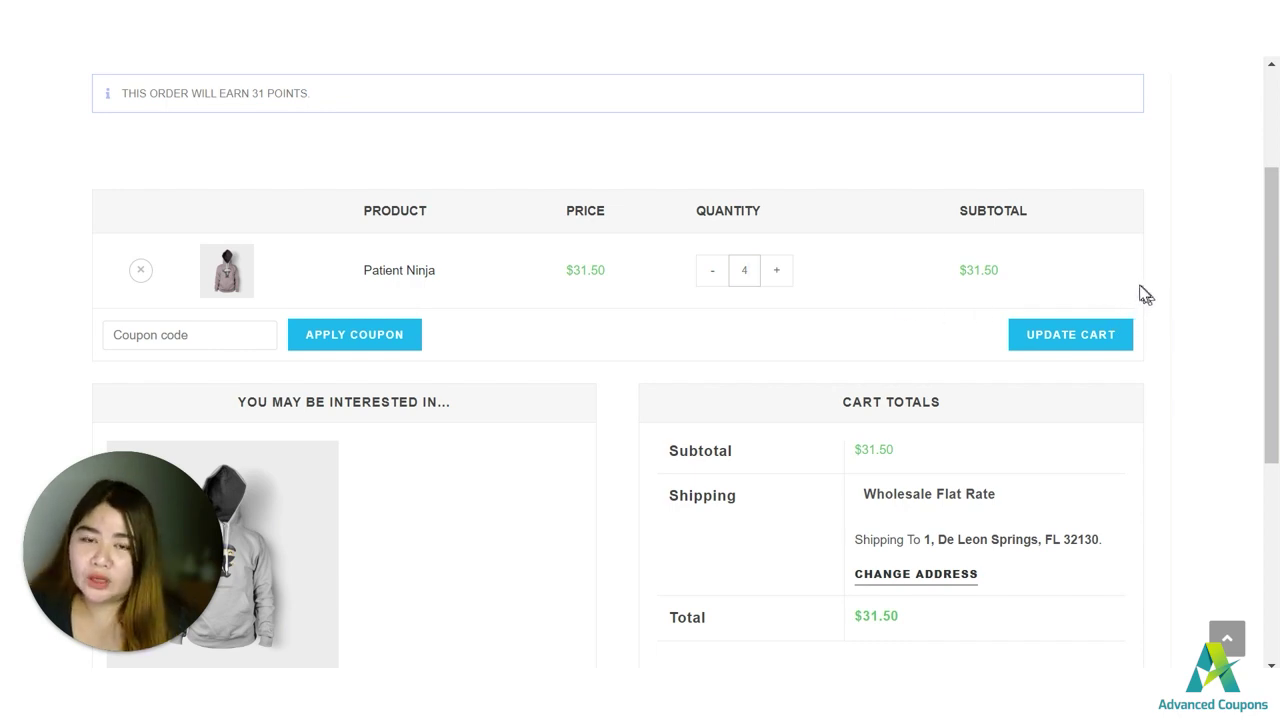
{"action": "left_click", "coordinate": [1066, 346]}
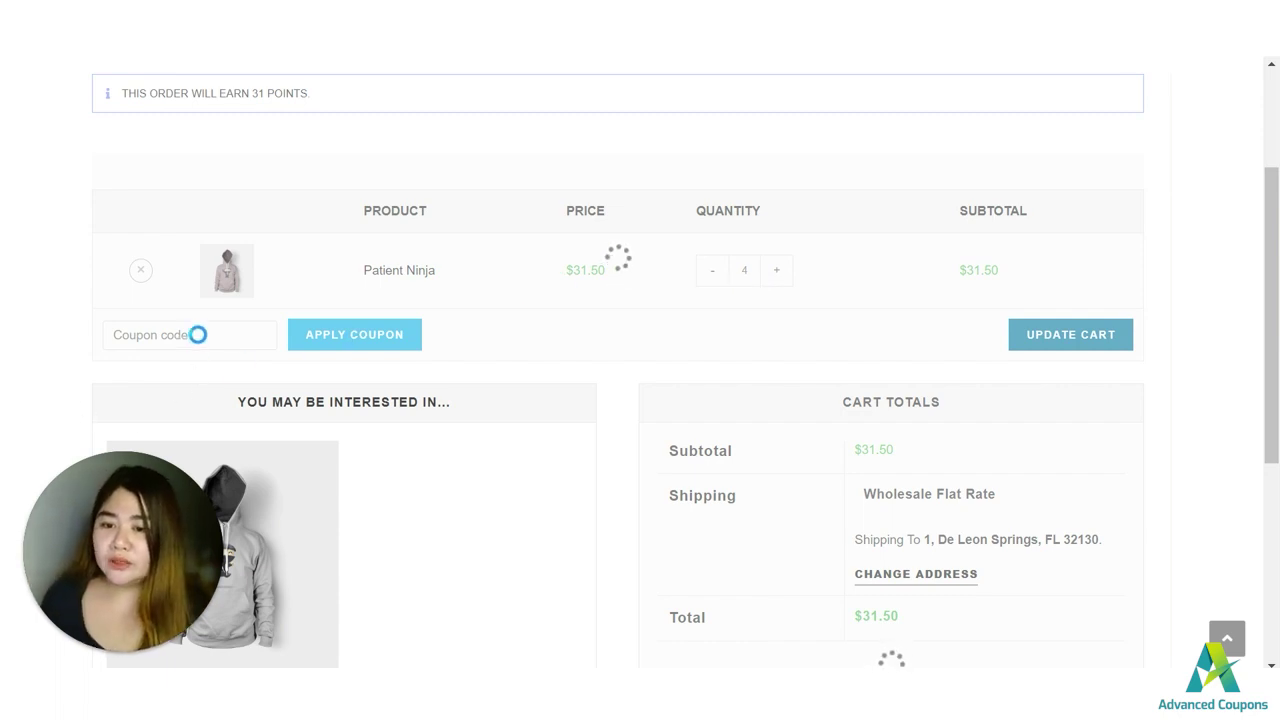
Apply the coupon code "cashback" to the cart
{"action": "left_click", "coordinate": [190, 411]}
{"action": "type", "text": "cashback"}
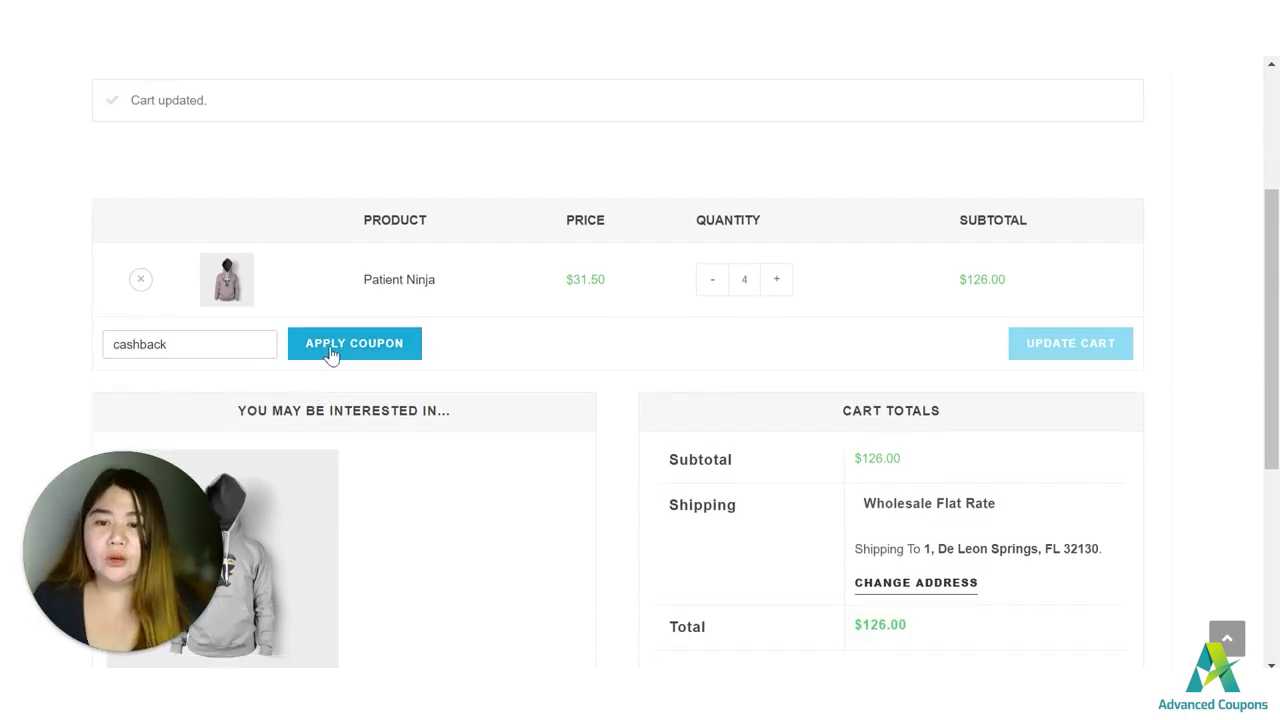
{"action": "left_click", "coordinate": [330, 350]}
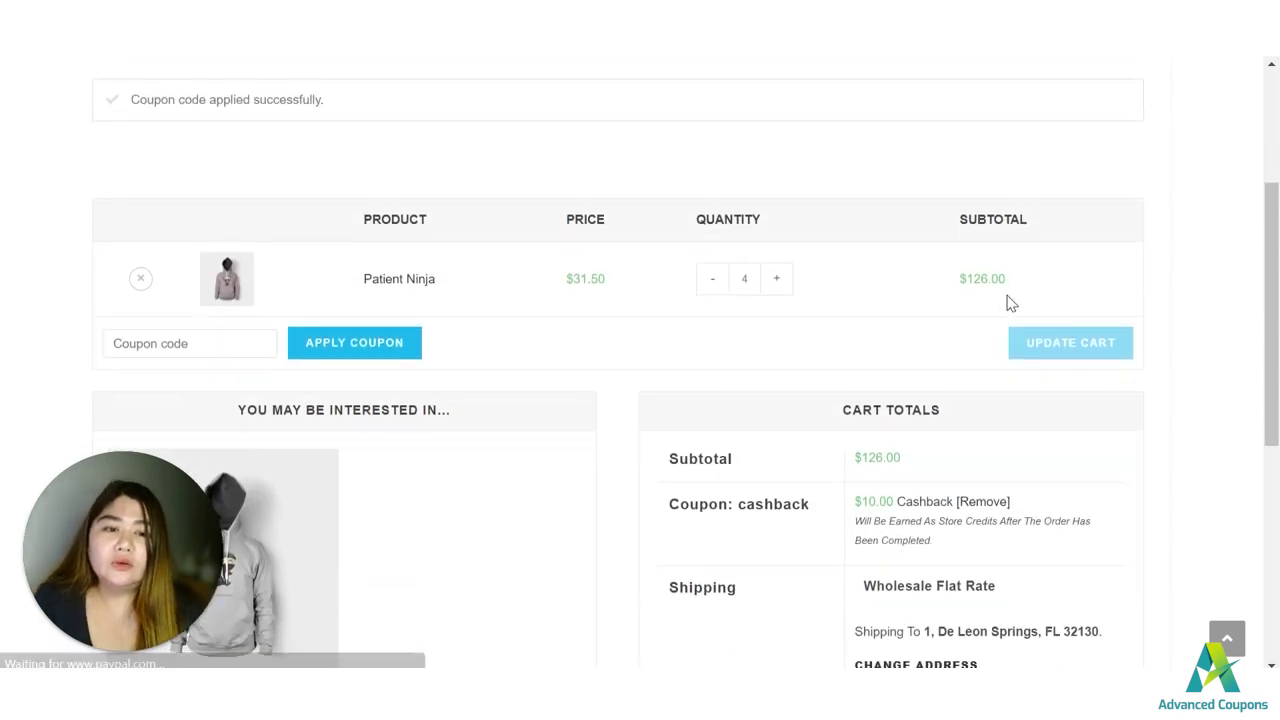
Examine the coupon's cashback amount and the order total in the cart totals
{"action": "left_click_drag", "start_coordinate": [855, 501], "coordinate": [890, 512]}
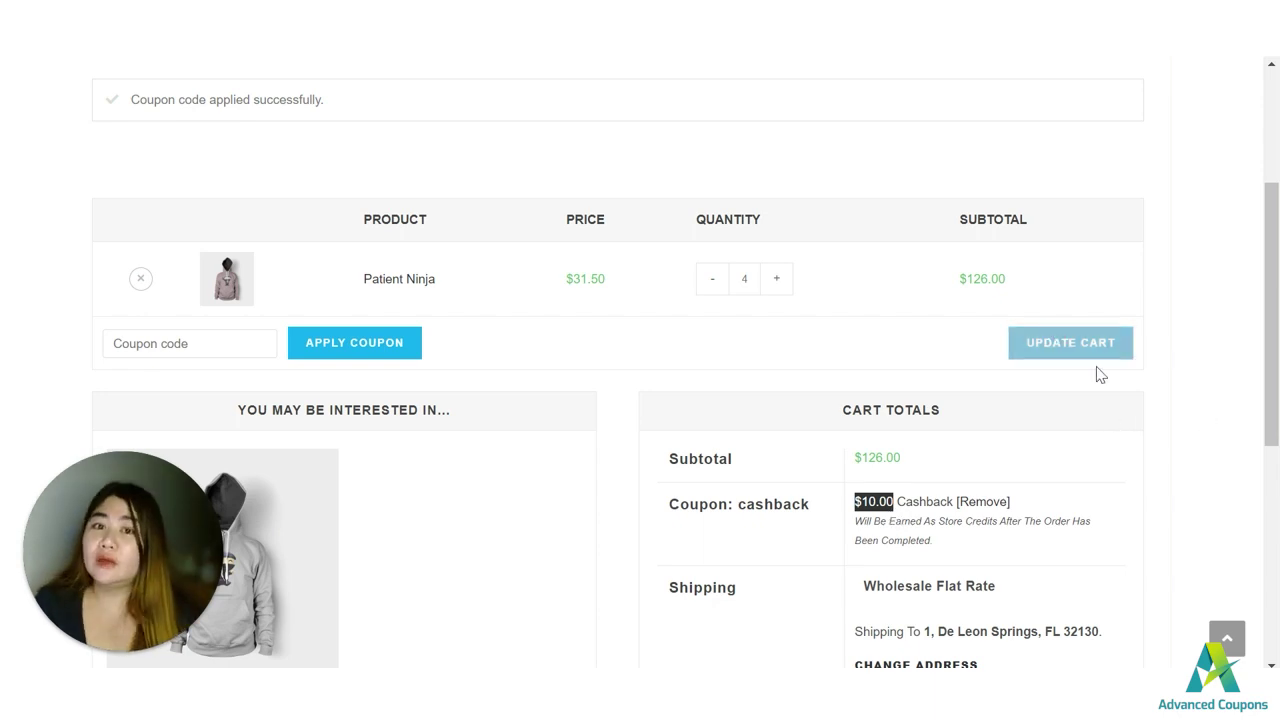
{"action": "scroll", "coordinate": [1140, 510], "scroll_direction": "down", "scroll_amount": 2}
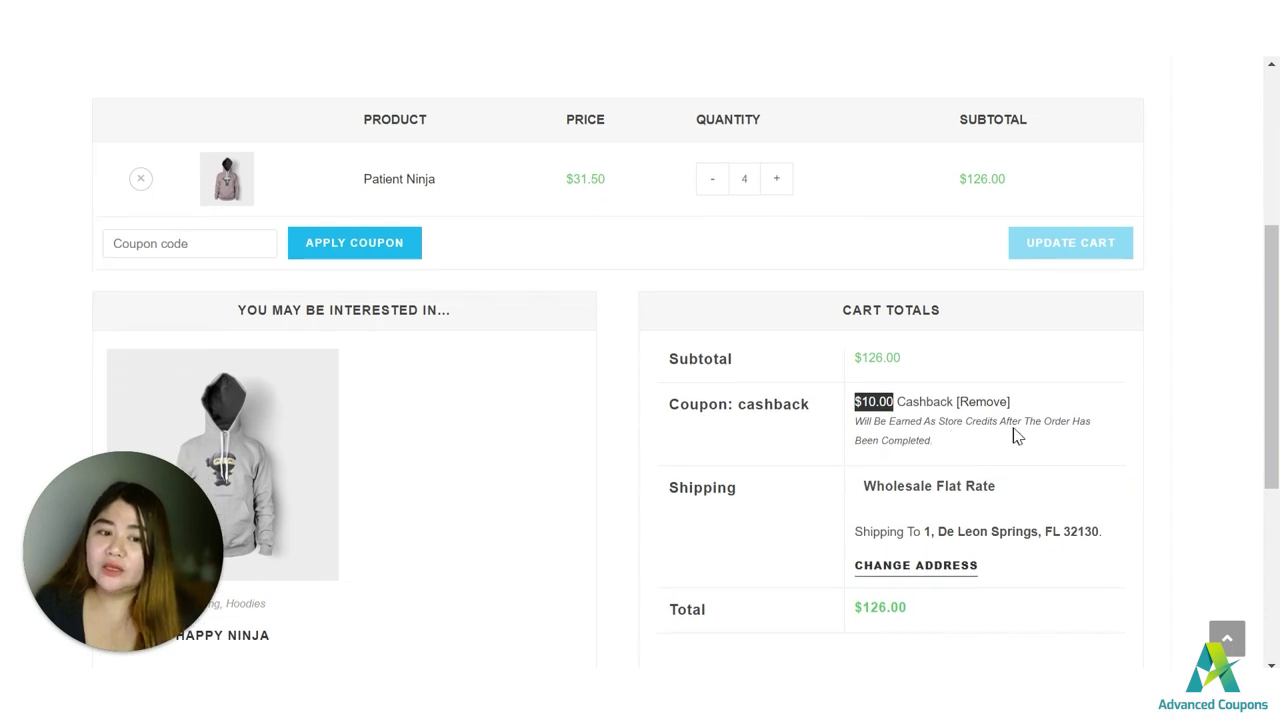
{"action": "scroll", "coordinate": [1015, 488], "scroll_direction": "down", "scroll_amount": 4}
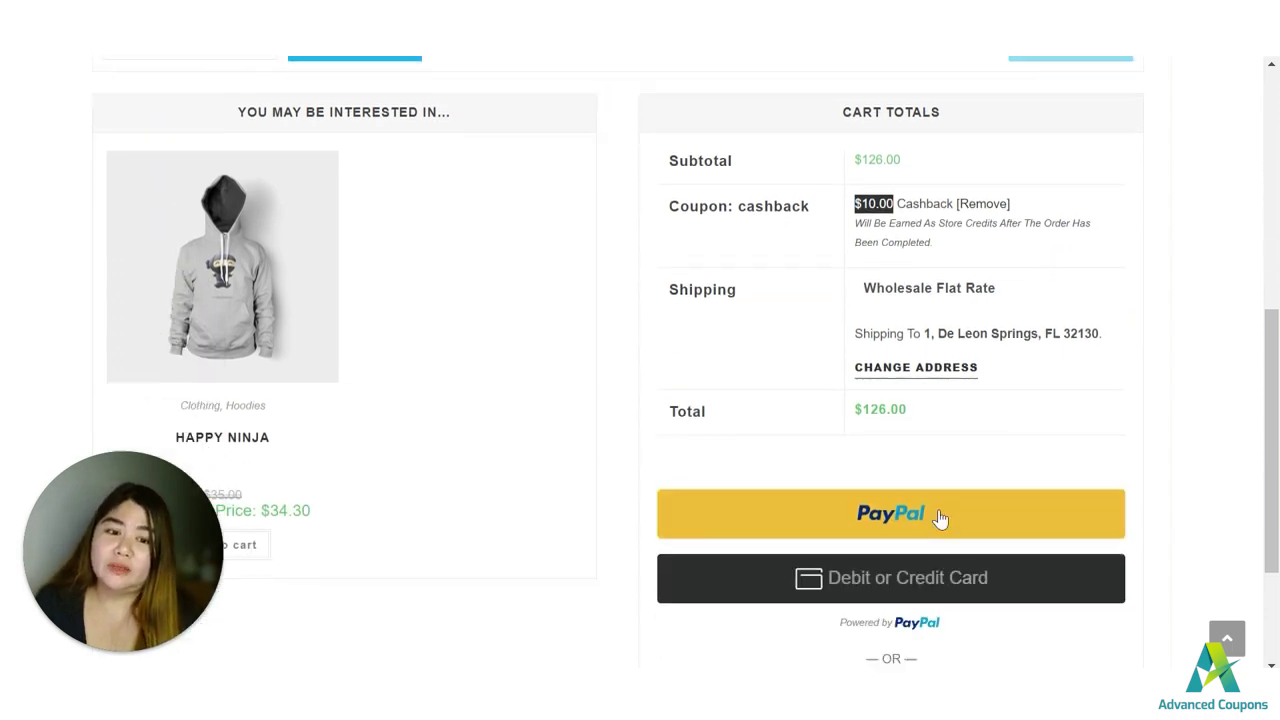
{"action": "scroll", "coordinate": [857, 378], "scroll_direction": "down", "scroll_amount": 2}
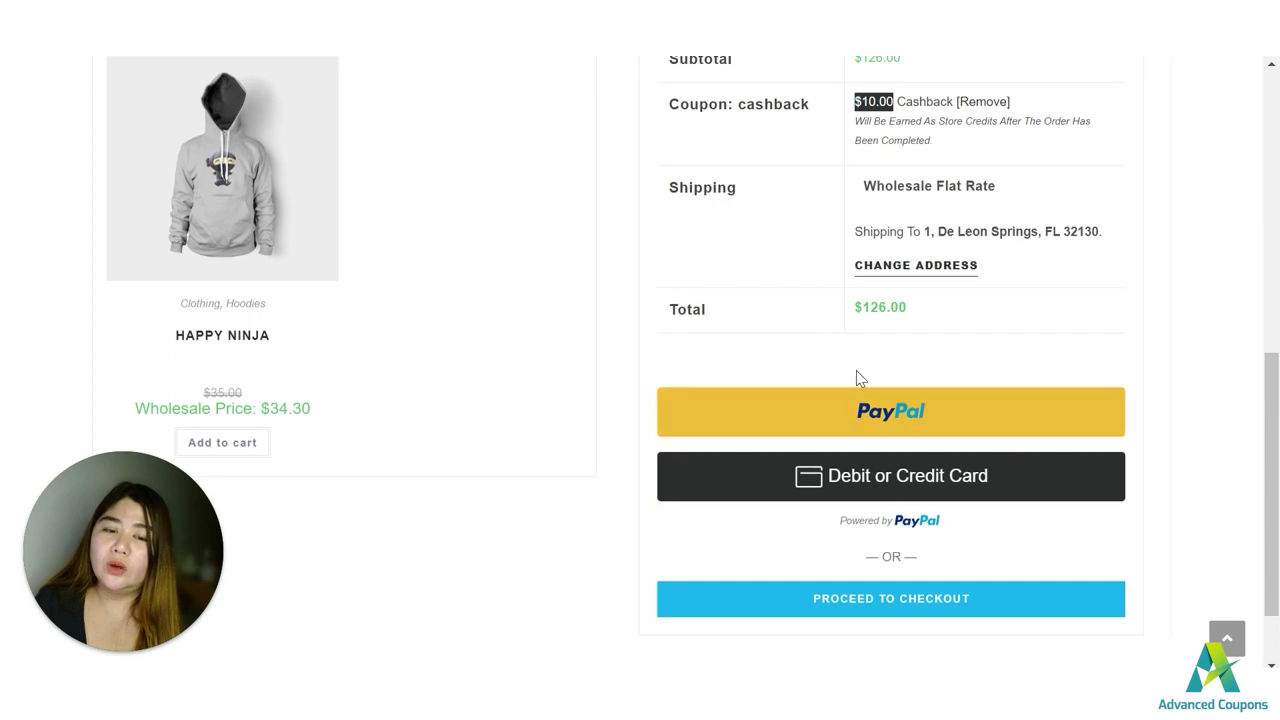
{"action": "double_click", "coordinate": [880, 307]}
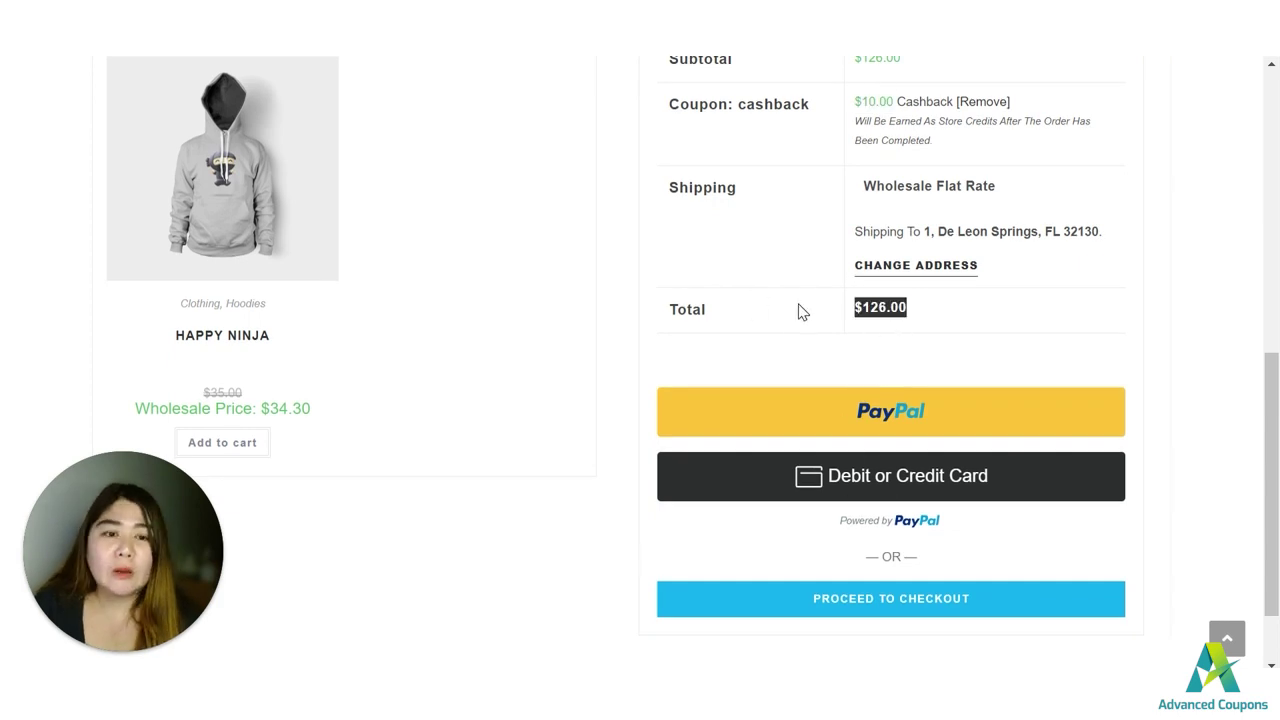
{"action": "scroll", "coordinate": [778, 357], "scroll_direction": "up", "scroll_amount": 2}
{"action": "scroll", "coordinate": [778, 357], "scroll_direction": "up", "scroll_amount": 2}
{"action": "double_click", "coordinate": [872, 302]}
Proceed to checkout and place the Patient Ninja order with direct bank transfer as the payment method
{"action": "scroll", "coordinate": [710, 468], "scroll_direction": "down", "scroll_amount": 3}
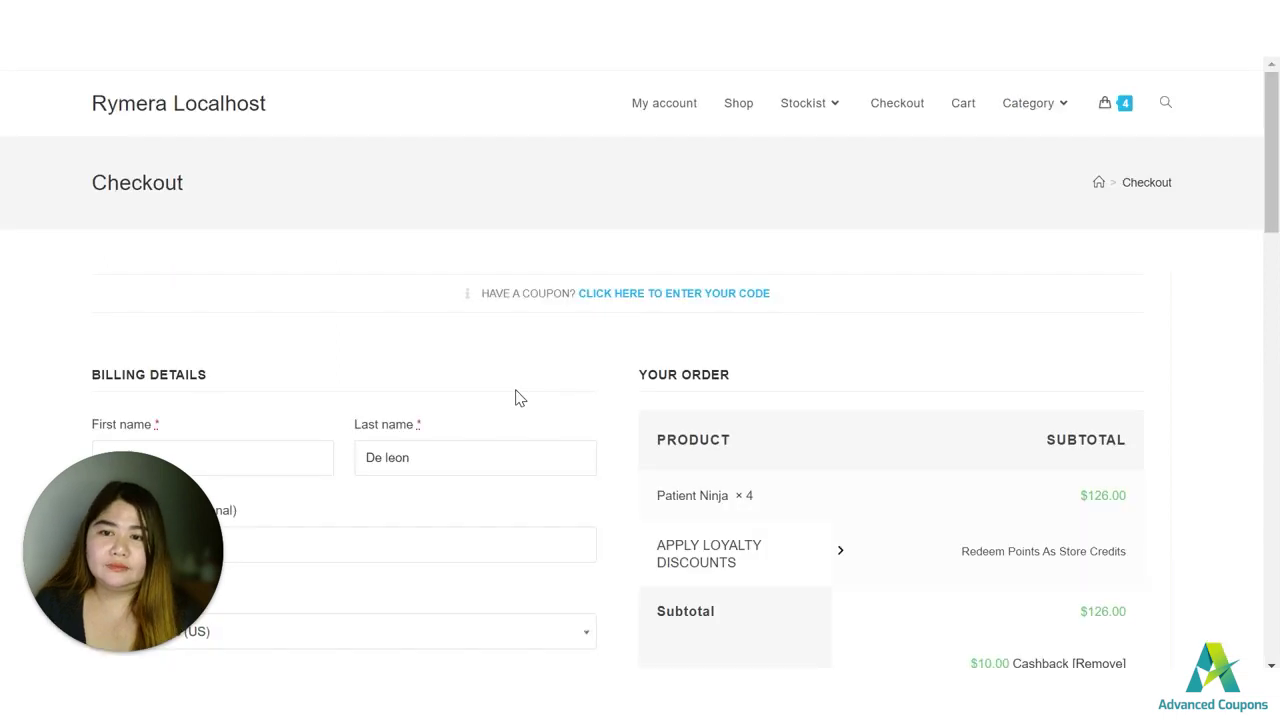
{"action": "scroll", "coordinate": [734, 386], "scroll_direction": "down", "scroll_amount": 3}
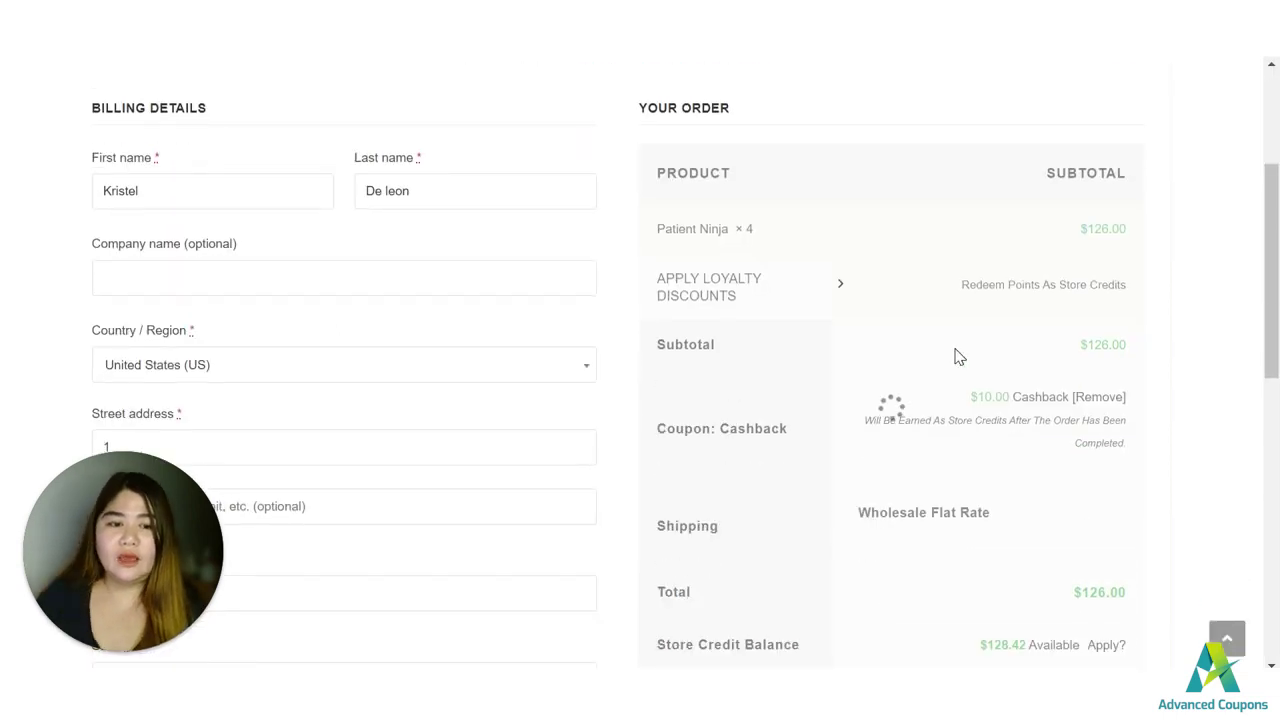
{"action": "scroll", "coordinate": [955, 357], "scroll_direction": "down", "scroll_amount": 4}
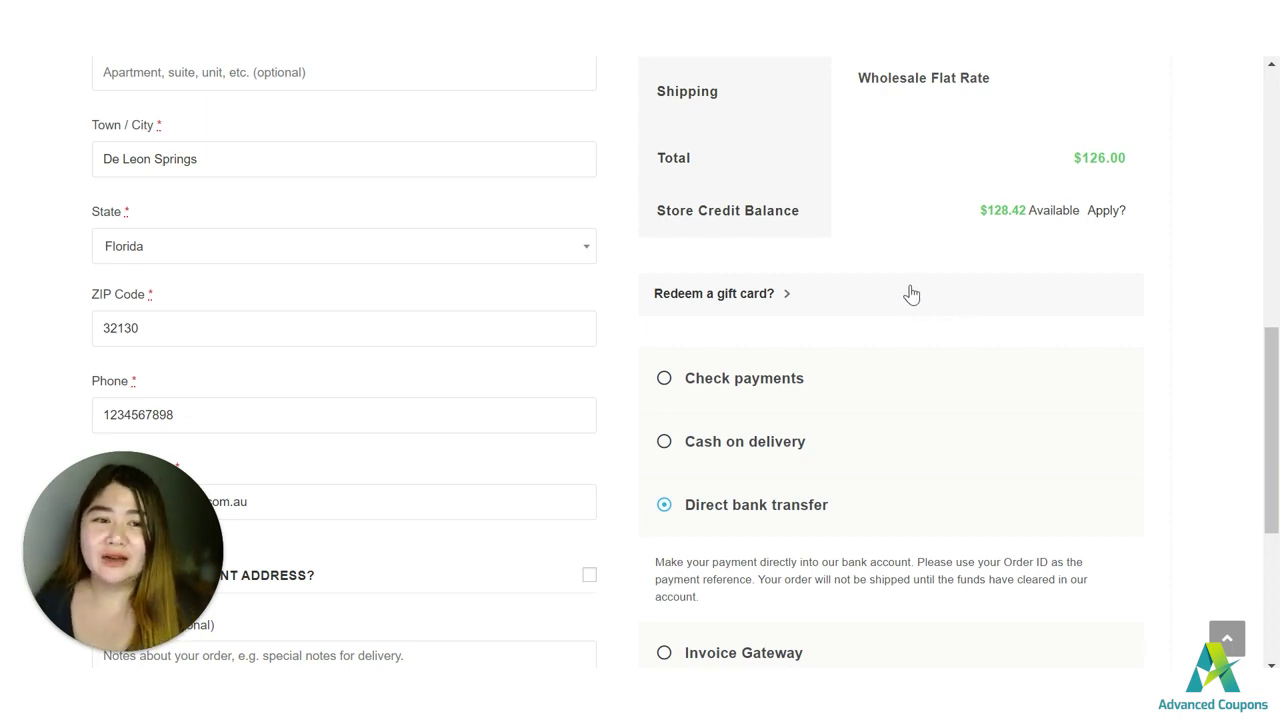
{"action": "scroll", "coordinate": [862, 252], "scroll_direction": "down", "scroll_amount": 3}
{"action": "scroll", "coordinate": [710, 485], "scroll_direction": "down", "scroll_amount": 1}
{"action": "left_click", "coordinate": [830, 558]}
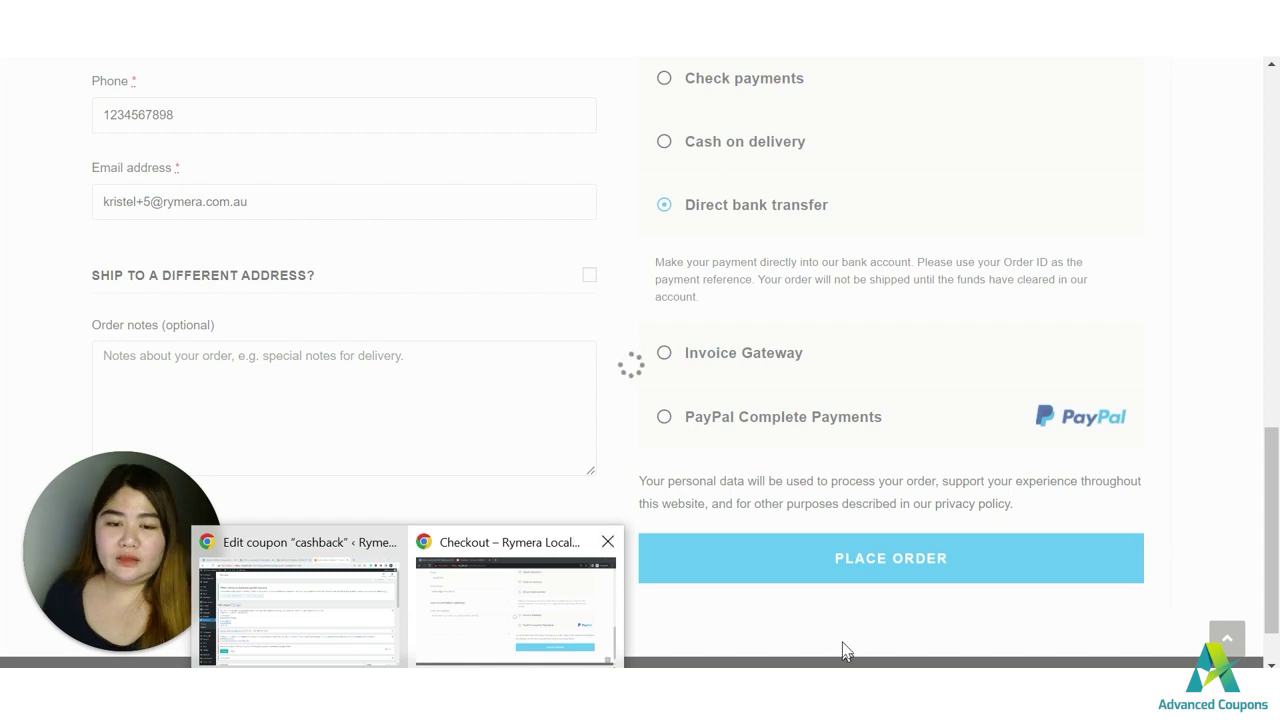
Switch to the WordPress admin and open the WooCommerce orders list
{"action": "left_click", "coordinate": [303, 620]}
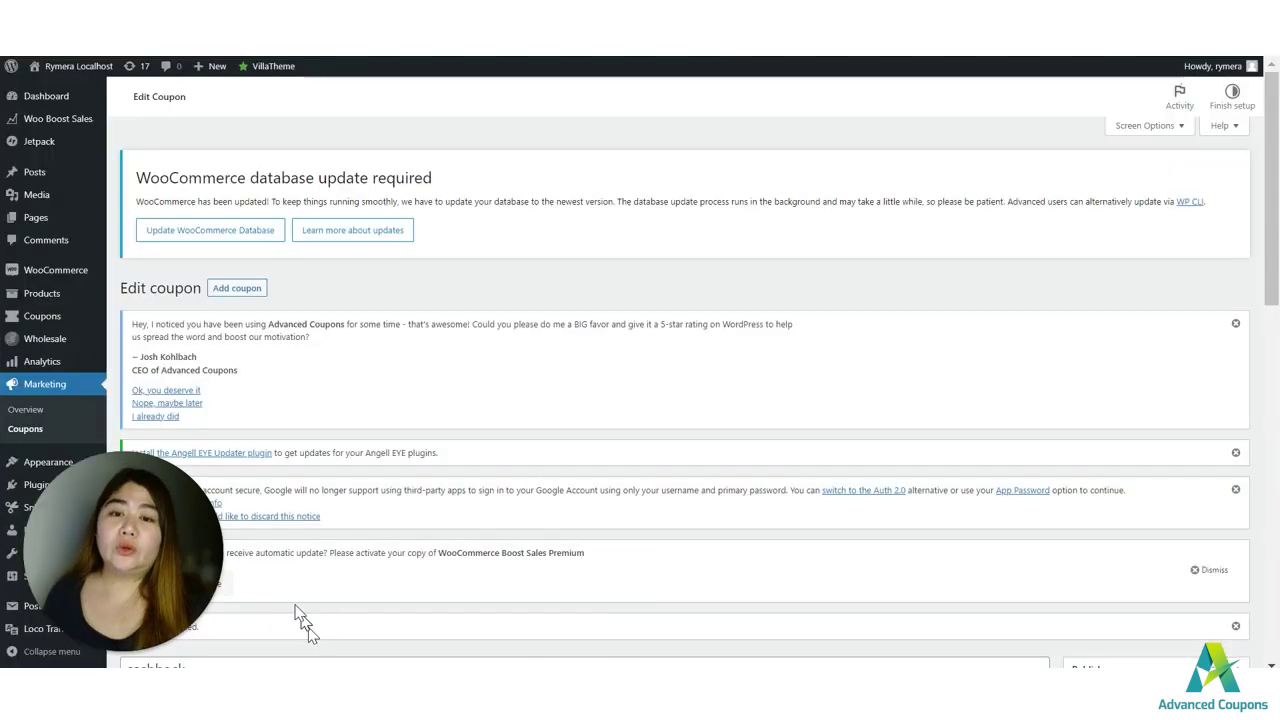
{"action": "mouse_move", "coordinate": [86, 285]}
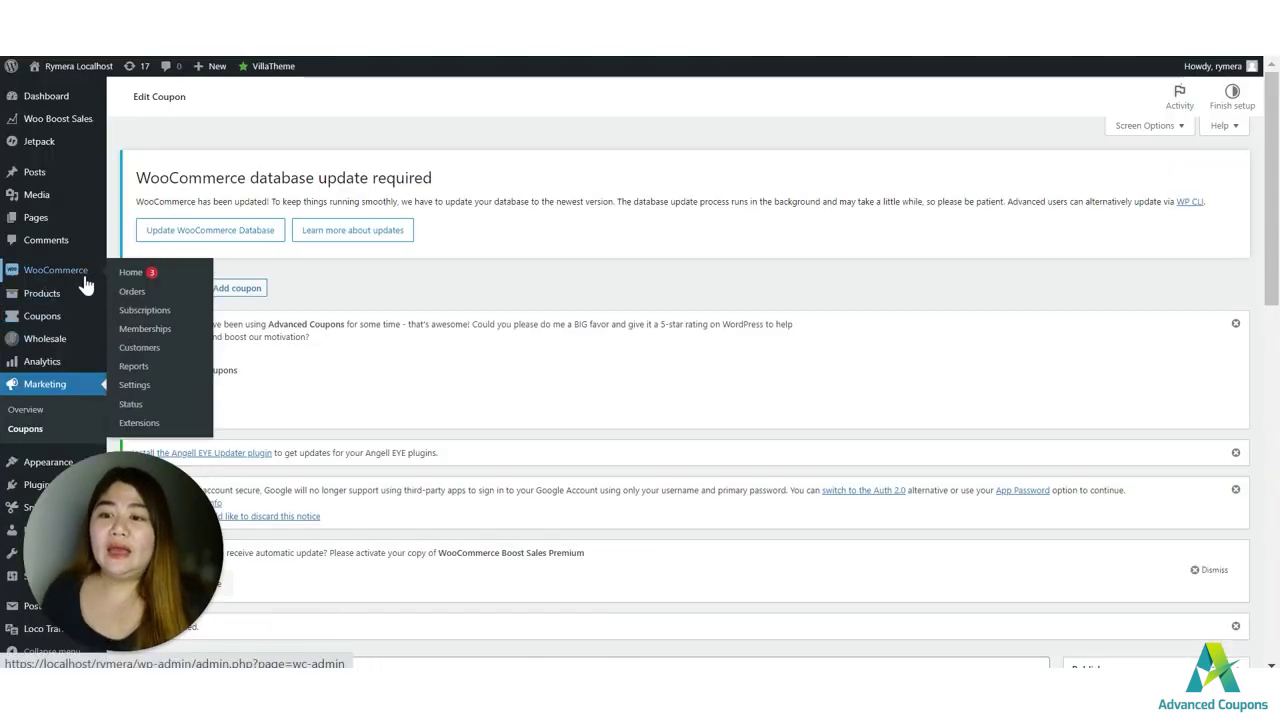
{"action": "left_click", "coordinate": [149, 294]}
Return to the storefront and check the store credit balance in the customer's account
{"action": "key", "text": "alt+Tab"}
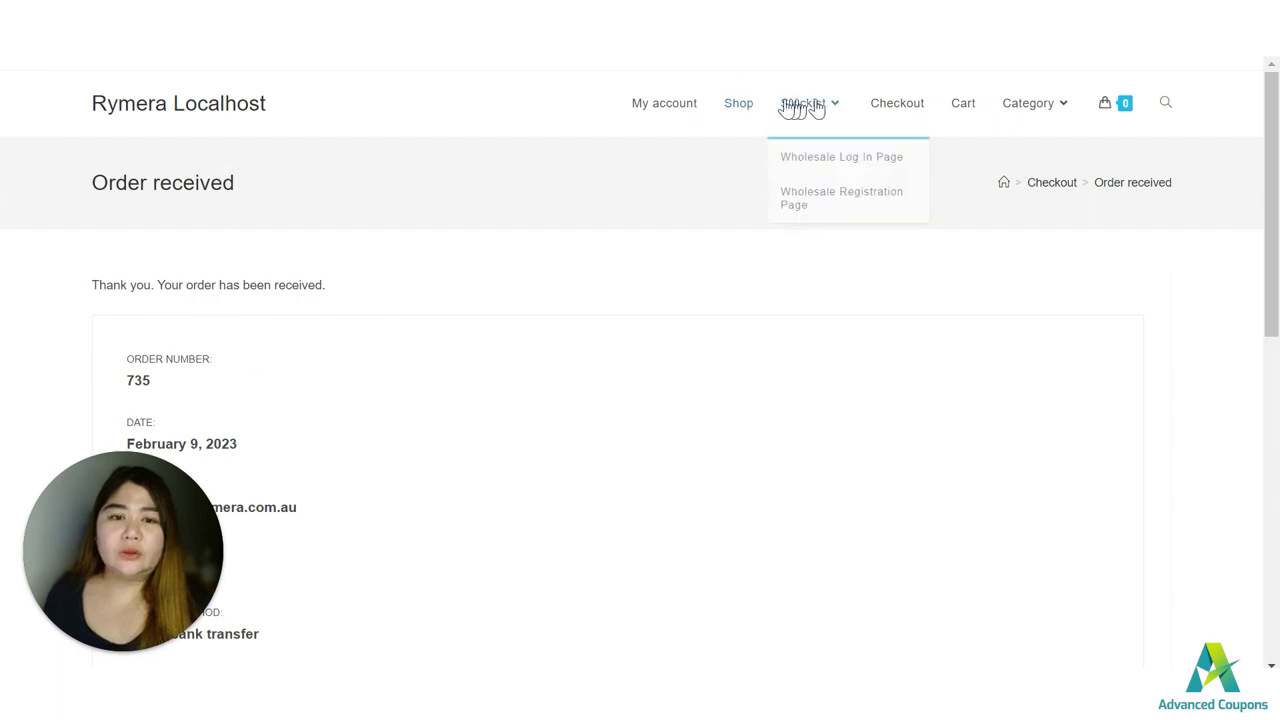
{"action": "left_click", "coordinate": [676, 116]}
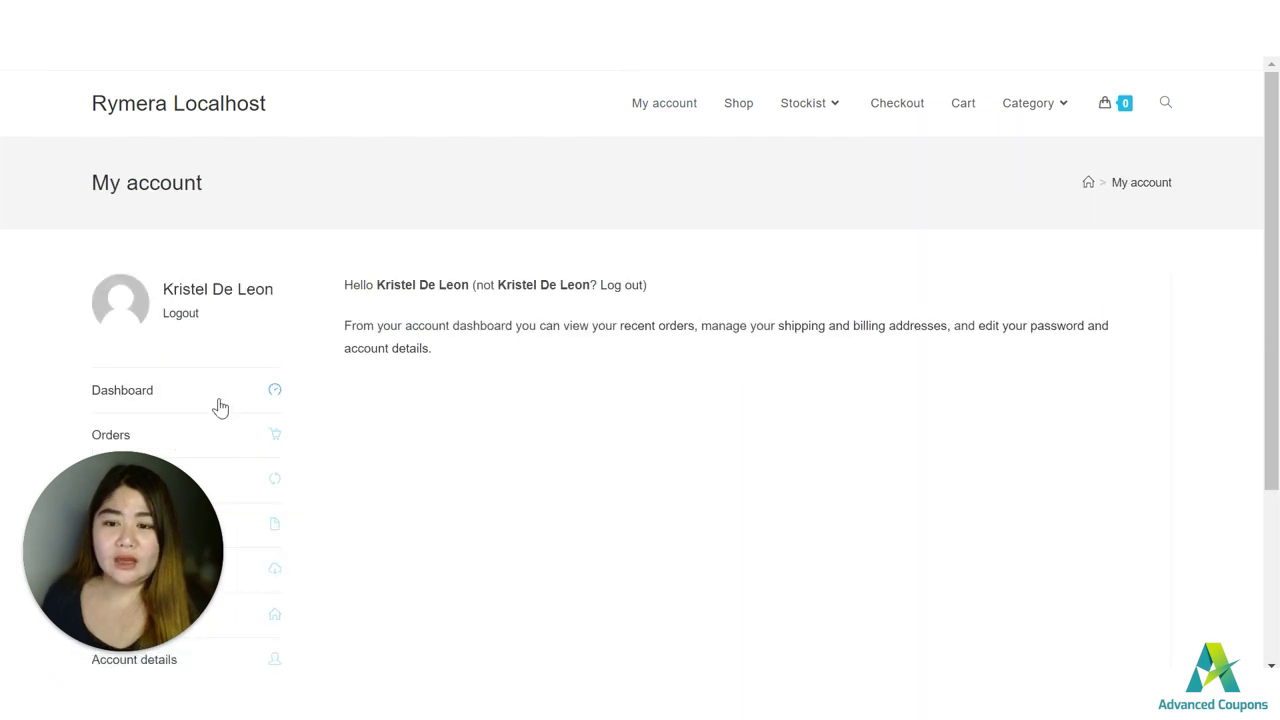
{"action": "scroll", "coordinate": [210, 405], "scroll_direction": "down", "scroll_amount": 1}
{"action": "scroll", "coordinate": [200, 400], "scroll_direction": "down", "scroll_amount": 1}
{"action": "left_click", "coordinate": [177, 400]}
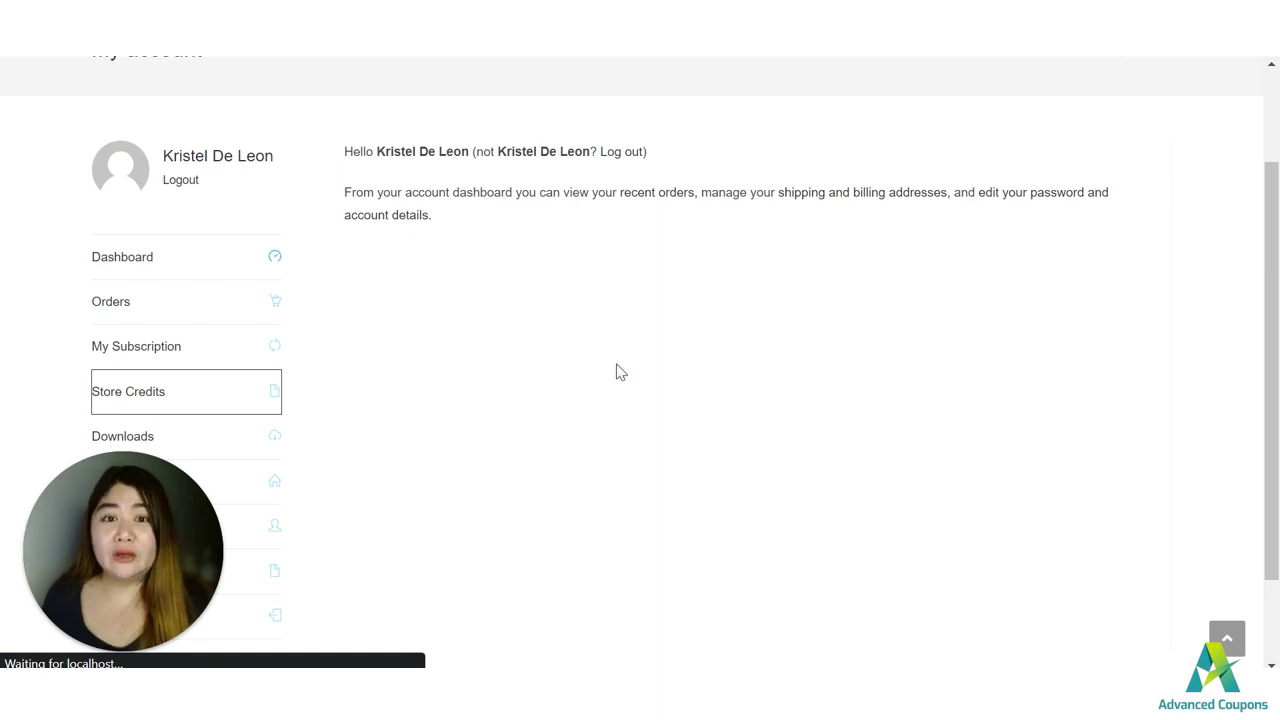
{"action": "scroll", "coordinate": [737, 304], "scroll_direction": "down", "scroll_amount": 1}
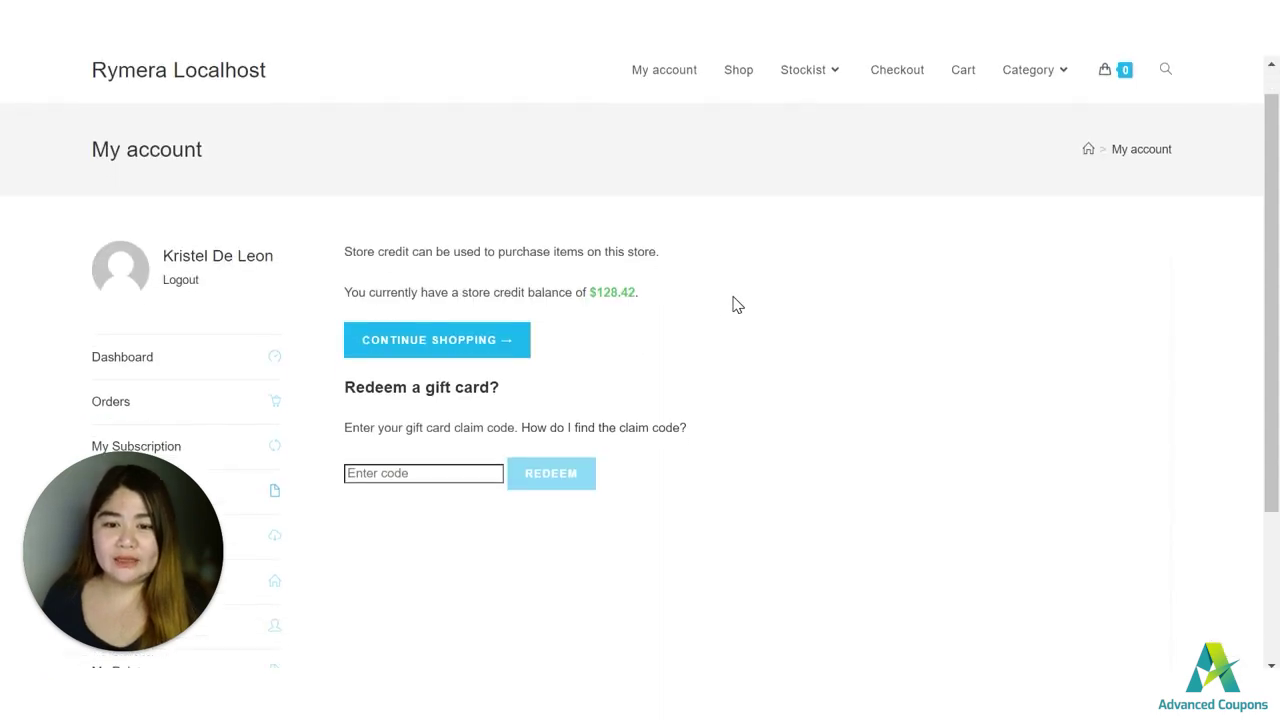
{"action": "left_click_drag", "start_coordinate": [663, 293], "coordinate": [591, 291]}
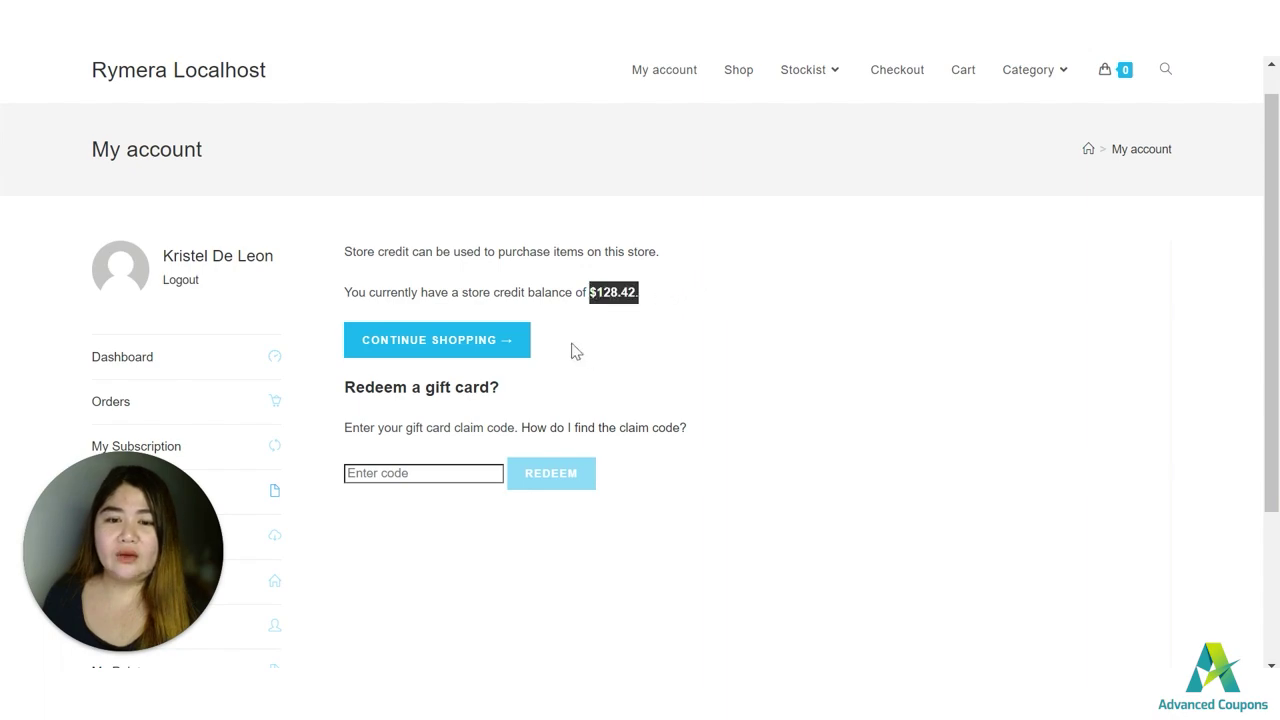
Switch back to the WordPress admin and bulk-change the newest order's status to completed
{"action": "key", "text": "alt+Tab"}
{"action": "scroll", "coordinate": [600, 300], "scroll_direction": "down", "scroll_amount": 5}
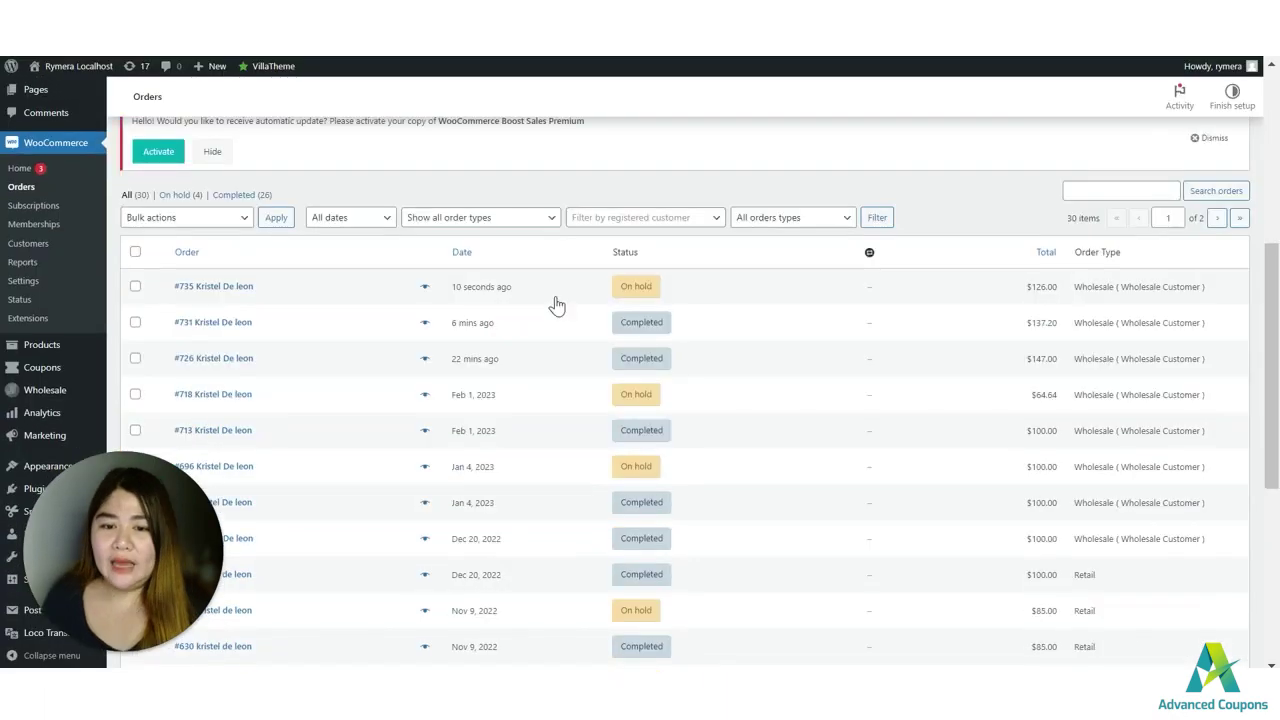
{"action": "left_click", "coordinate": [136, 290]}
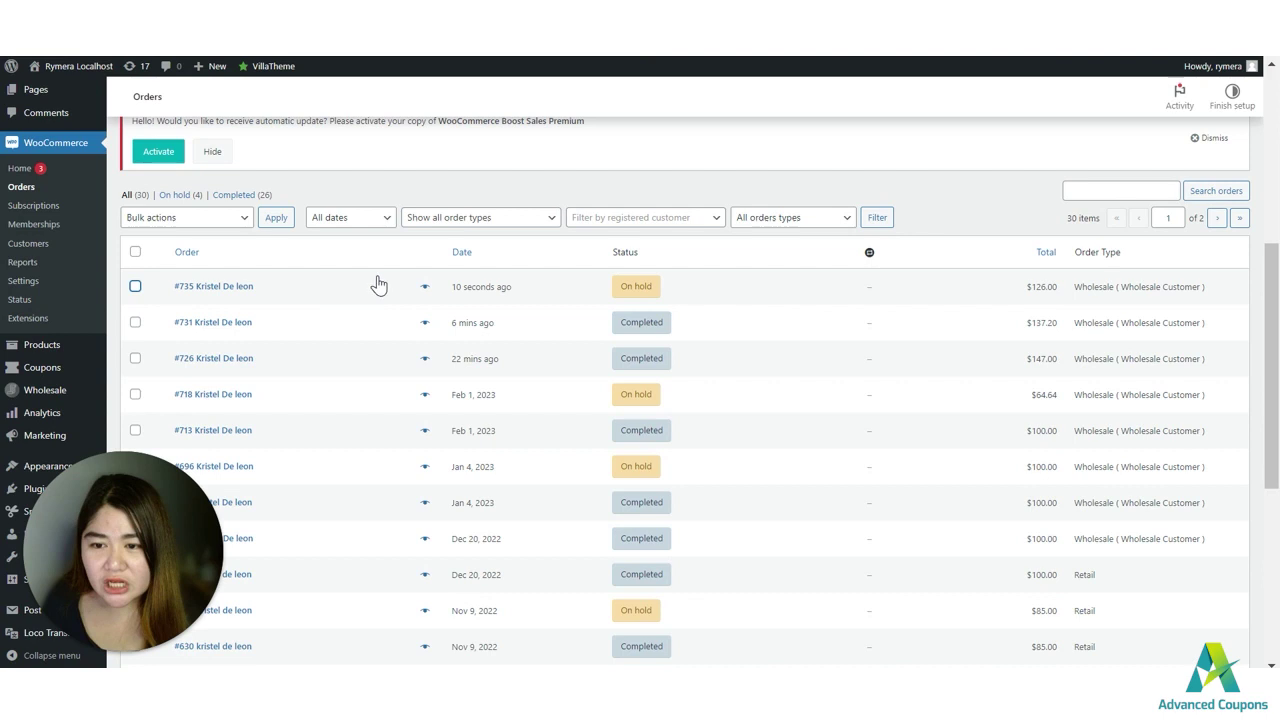
{"action": "left_click", "coordinate": [215, 223]}
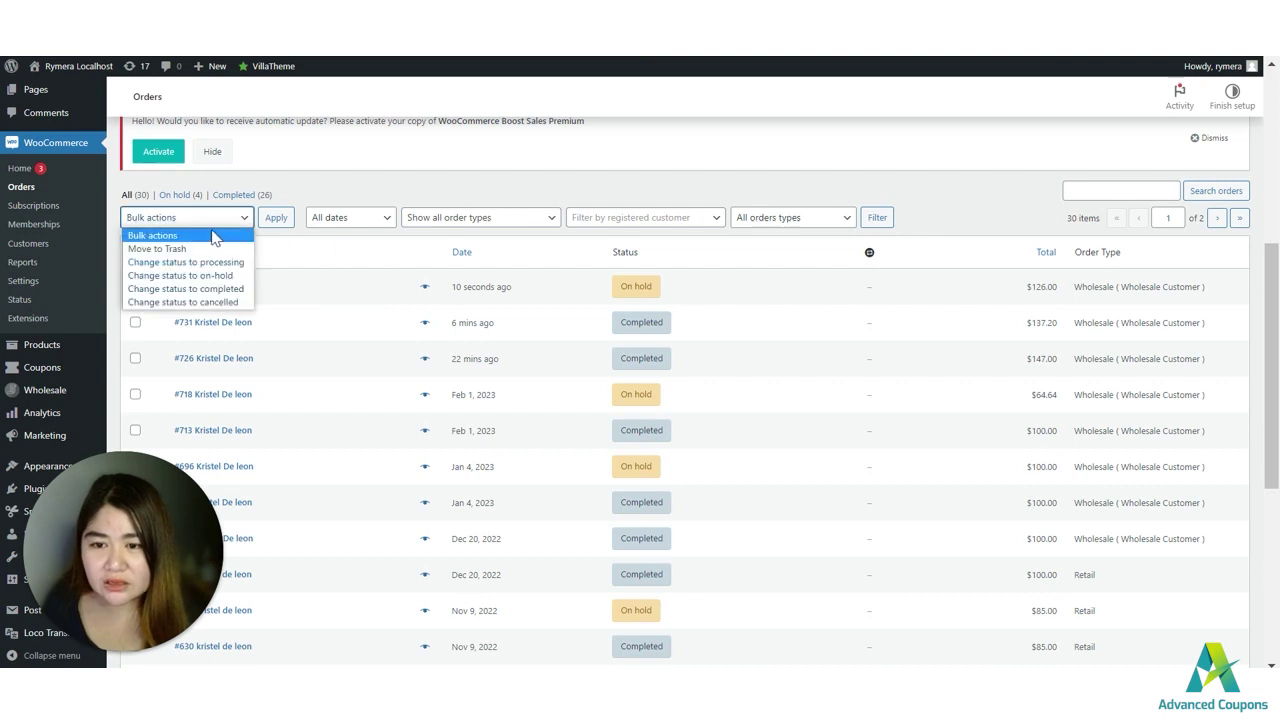
{"action": "left_click", "coordinate": [227, 290]}
{"action": "left_click", "coordinate": [276, 217]}
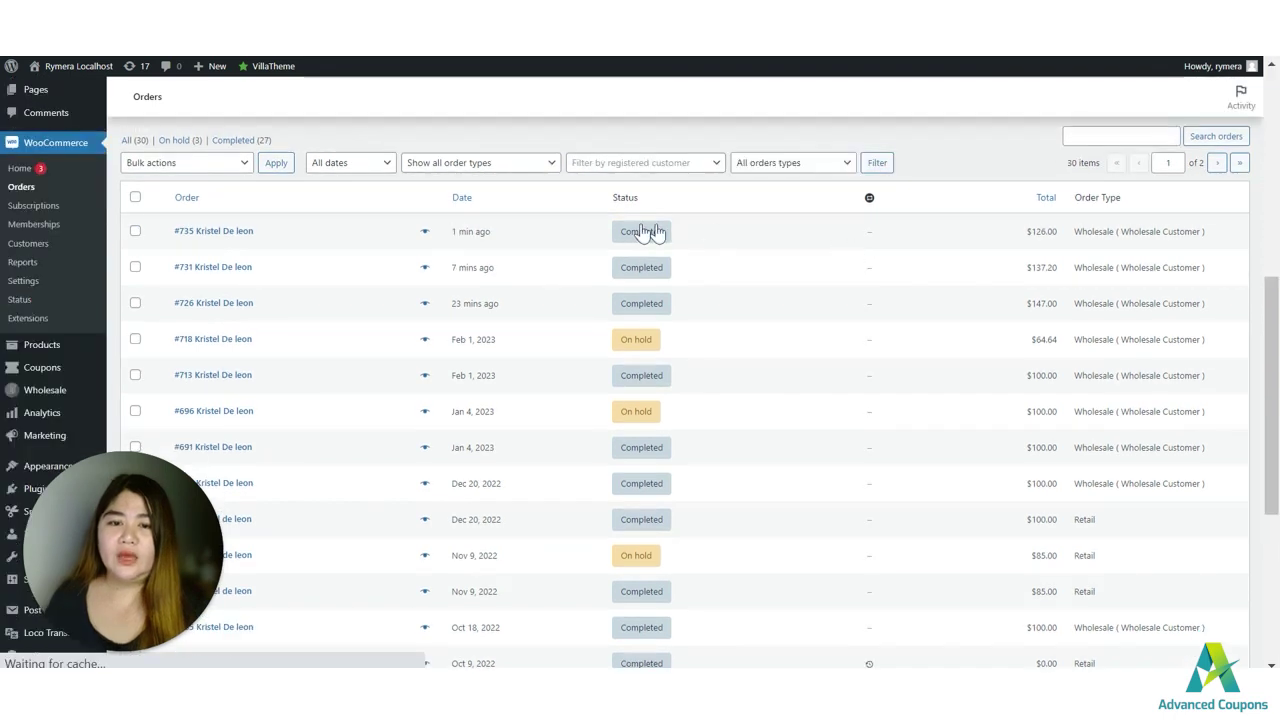
{"action": "left_click_drag", "start_coordinate": [210, 231], "coordinate": [268, 230]}
Switch to the storefront and reload the customer's My account page to recheck the store credits
{"action": "key", "text": "alt+Tab"}
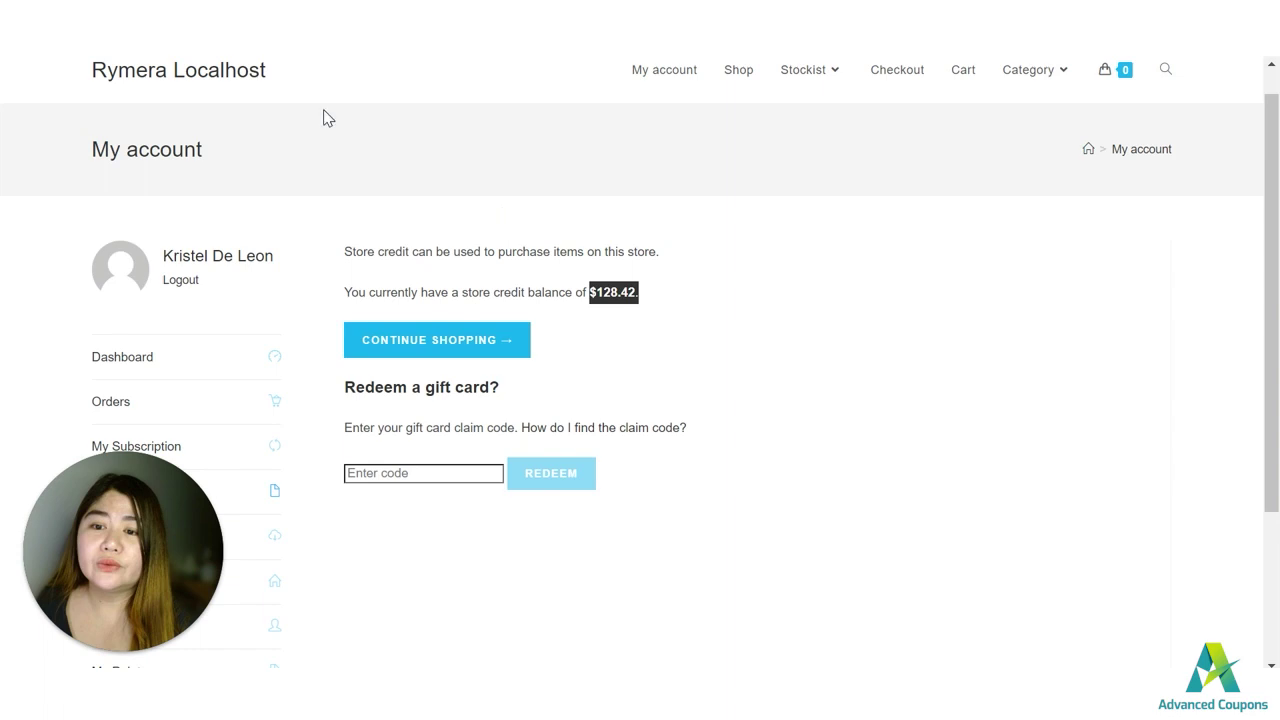
{"action": "left_click", "coordinate": [655, 80]}
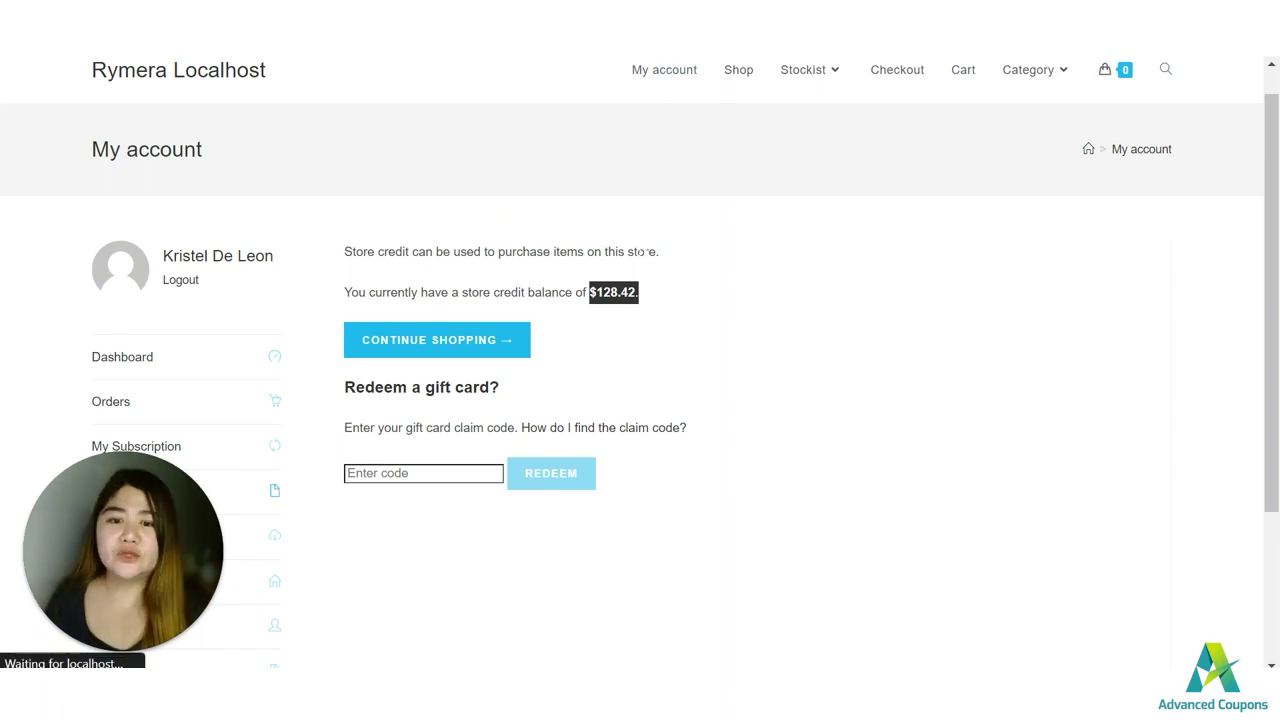